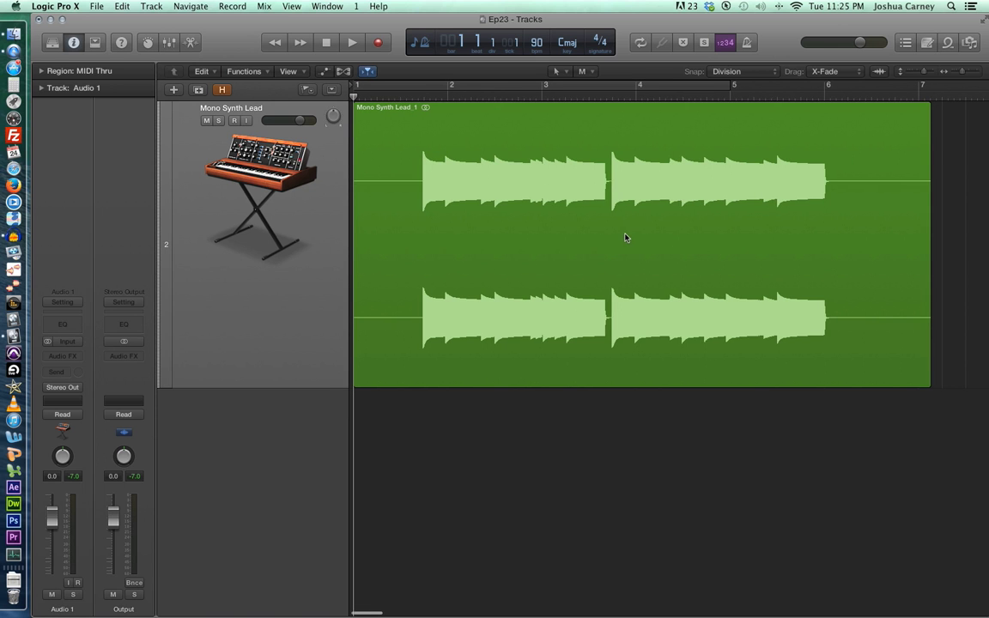
Step: Play the Mono Synth Lead region from about bar 1 beat 3, stop, and return the playhead to that position
left_click(413, 93)
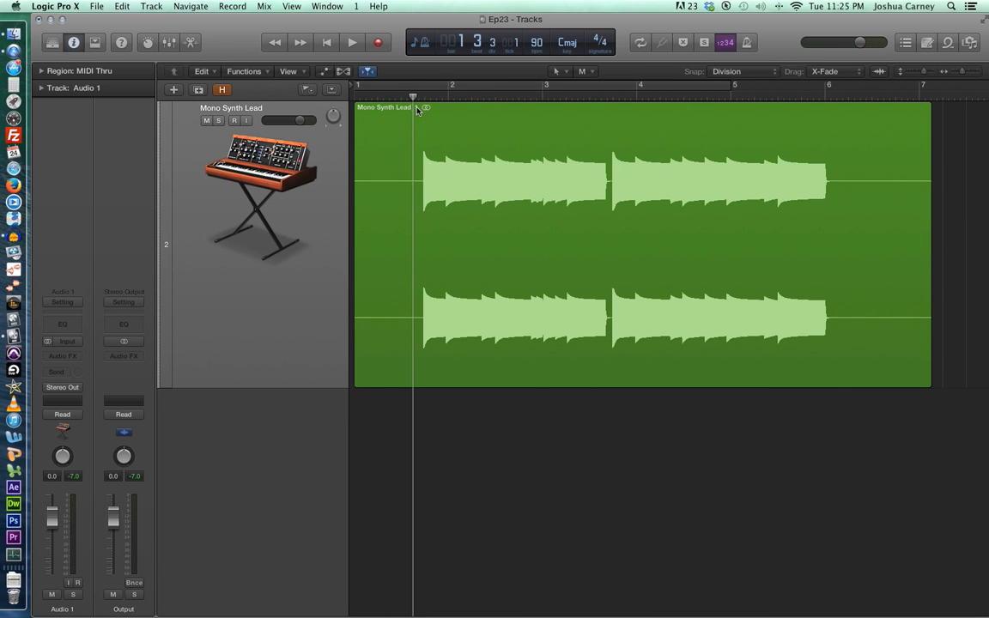
key("space")
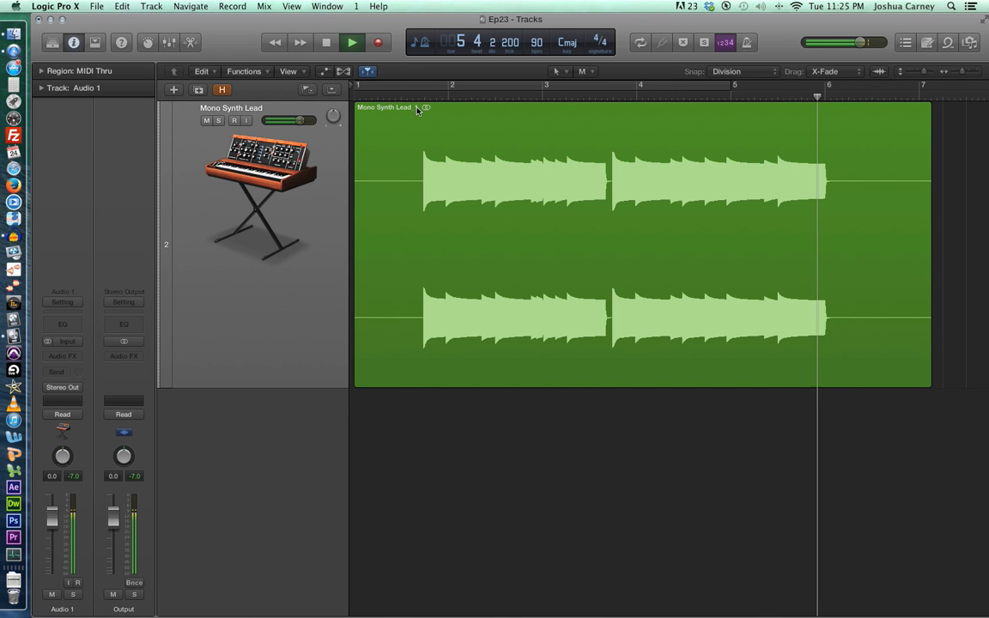
key("space")
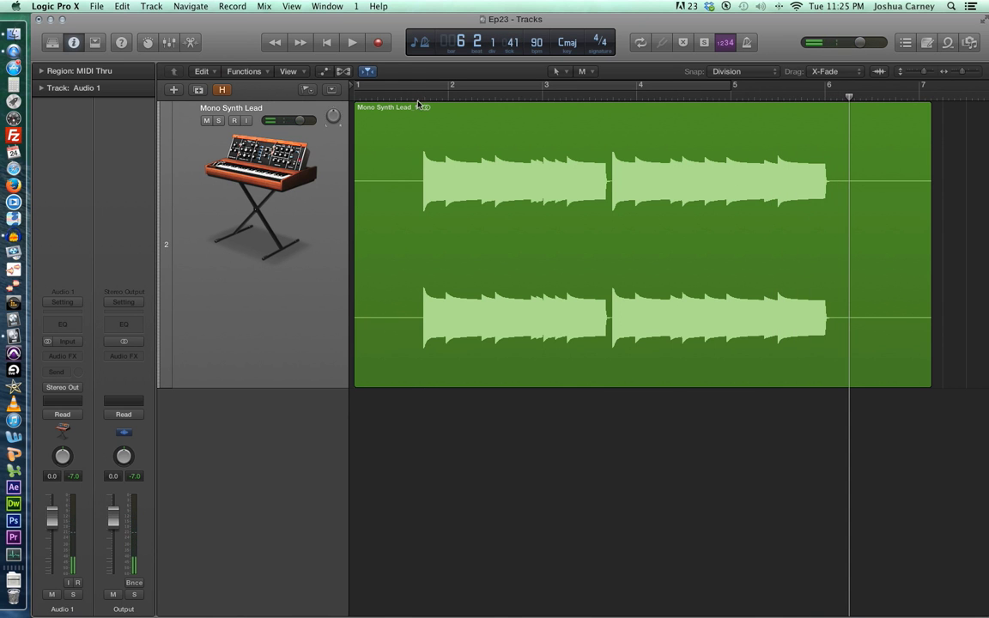
left_click(421, 97)
left_click_drag(420, 99, 413, 99)
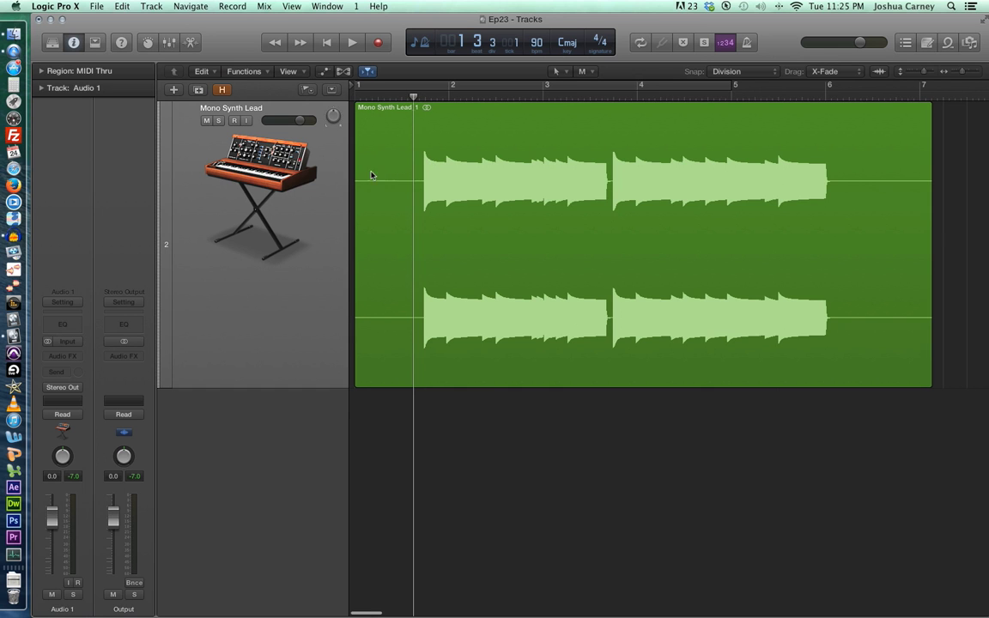
Step: Show Flex in the Tracks area and set the Mono Synth Lead track's flex mode to Flex Pitch
left_click(591, 214)
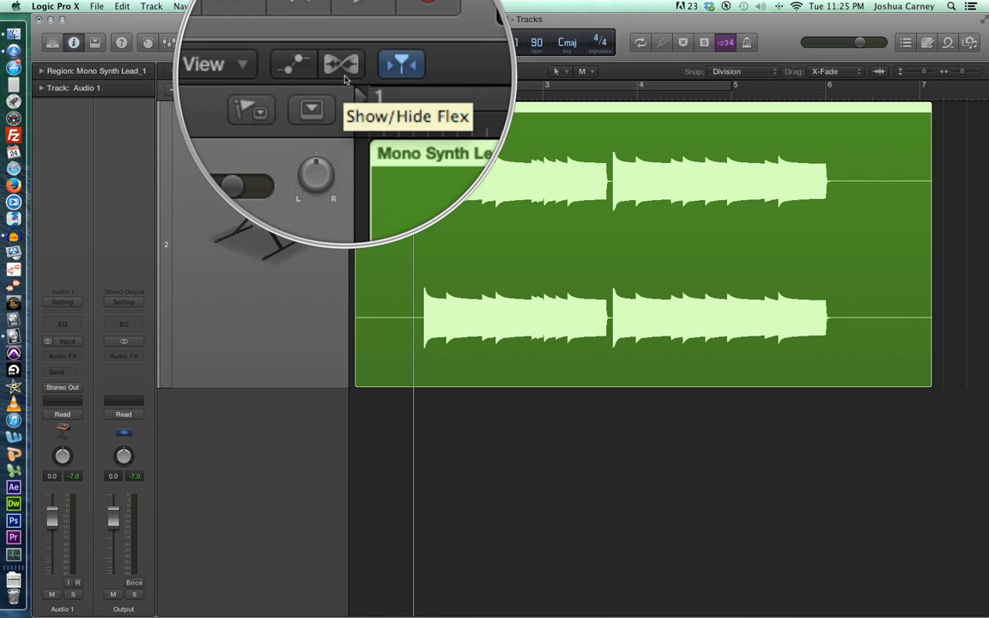
left_click(343, 73)
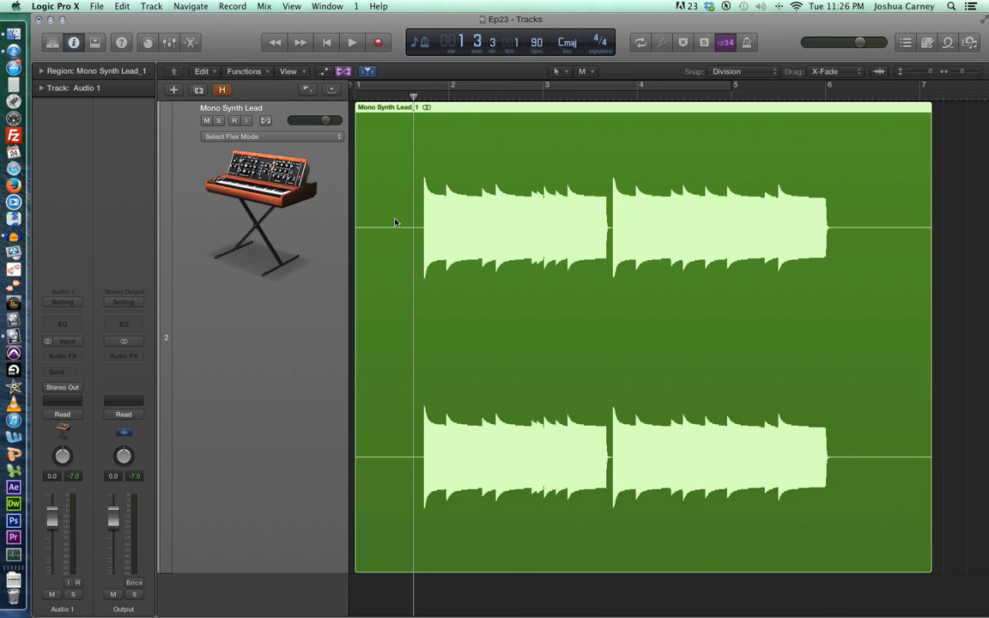
left_click(244, 136)
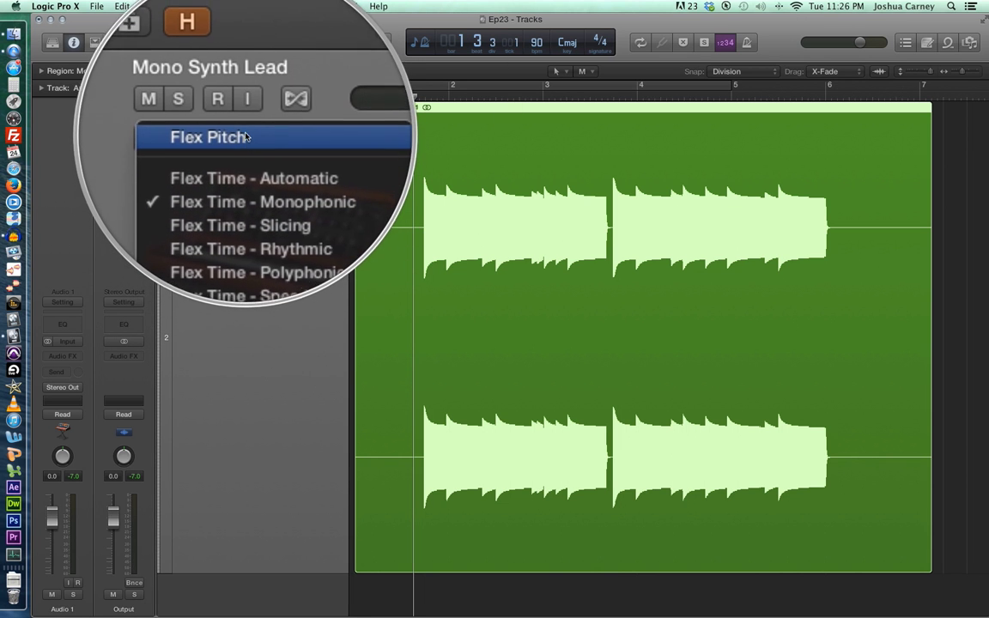
left_click(243, 138)
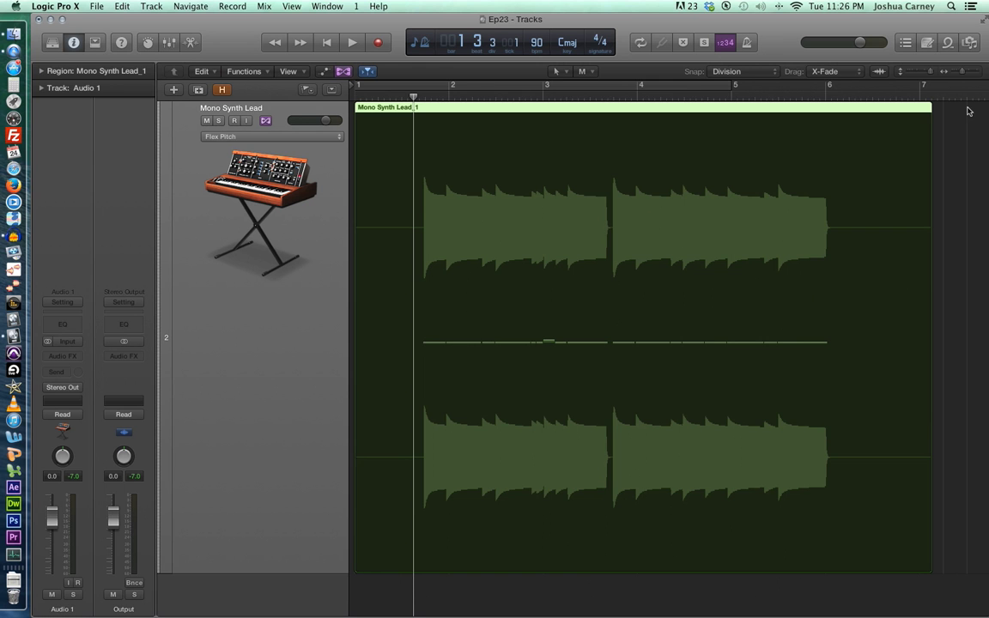
Step: Try to shift the pitch of the region's first note directly on the track, and revert it
left_click_drag(962, 72, 979, 78)
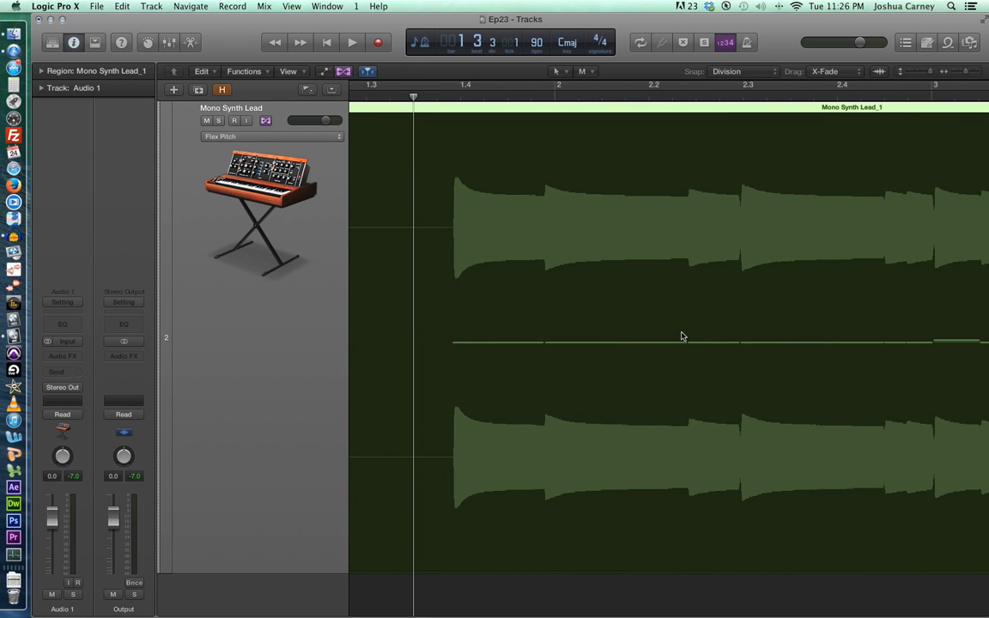
scroll(682, 335, "right", 3)
scroll(437, 351, "left", 5)
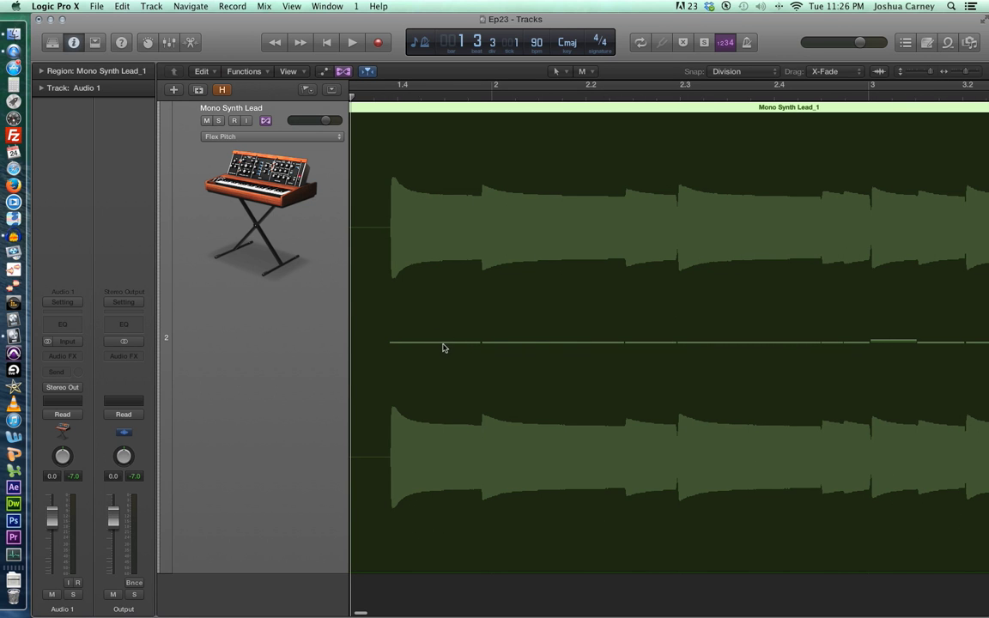
left_click_drag(437, 340, 448, 404)
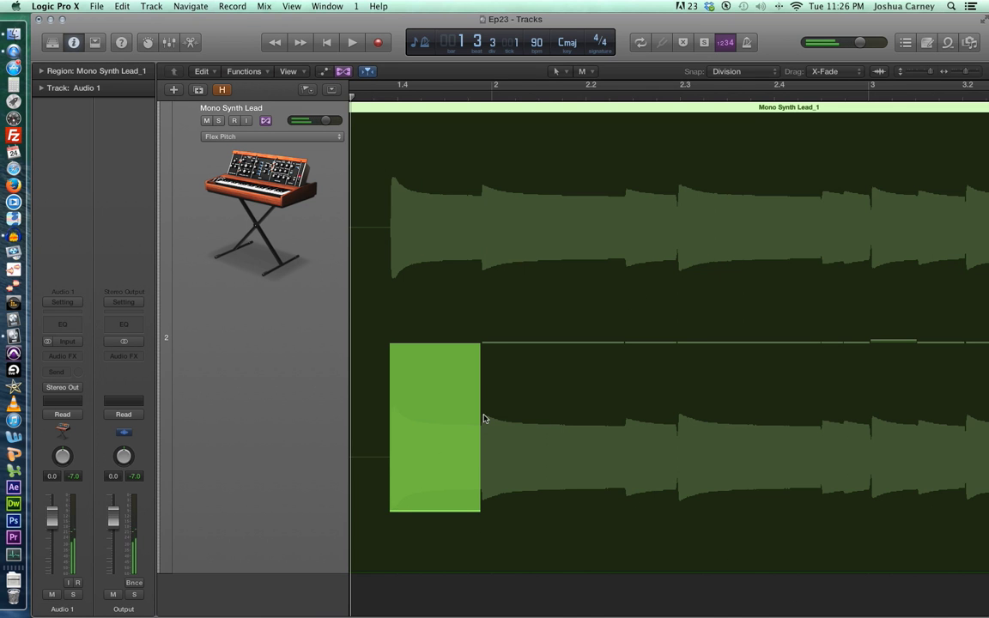
left_click(484, 394)
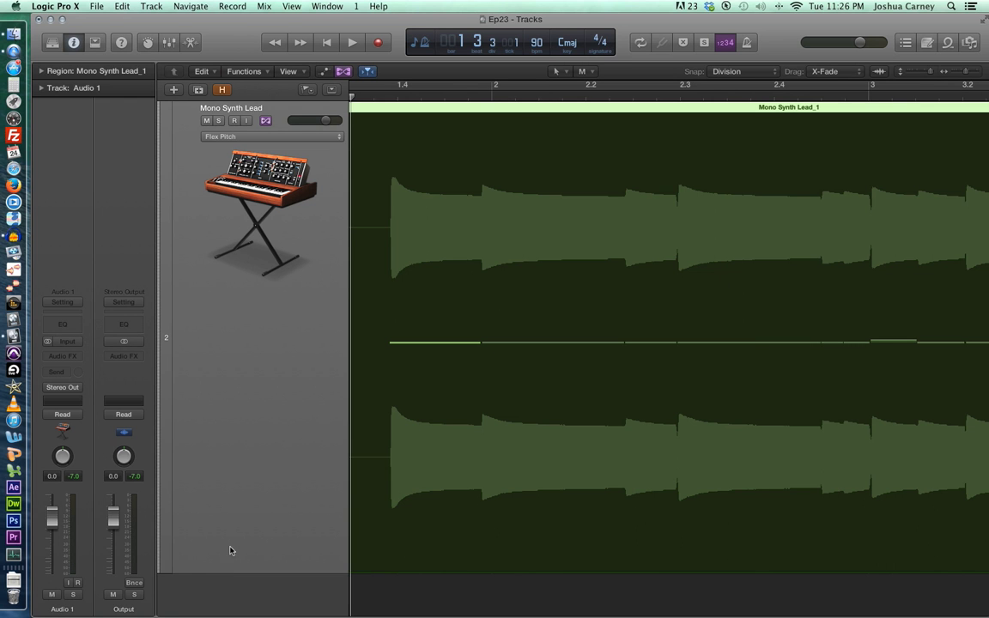
Step: Reduce the Mono Synth Lead track's height and open its region in the Flex Pitch editor
left_click_drag(174, 572, 196, 242)
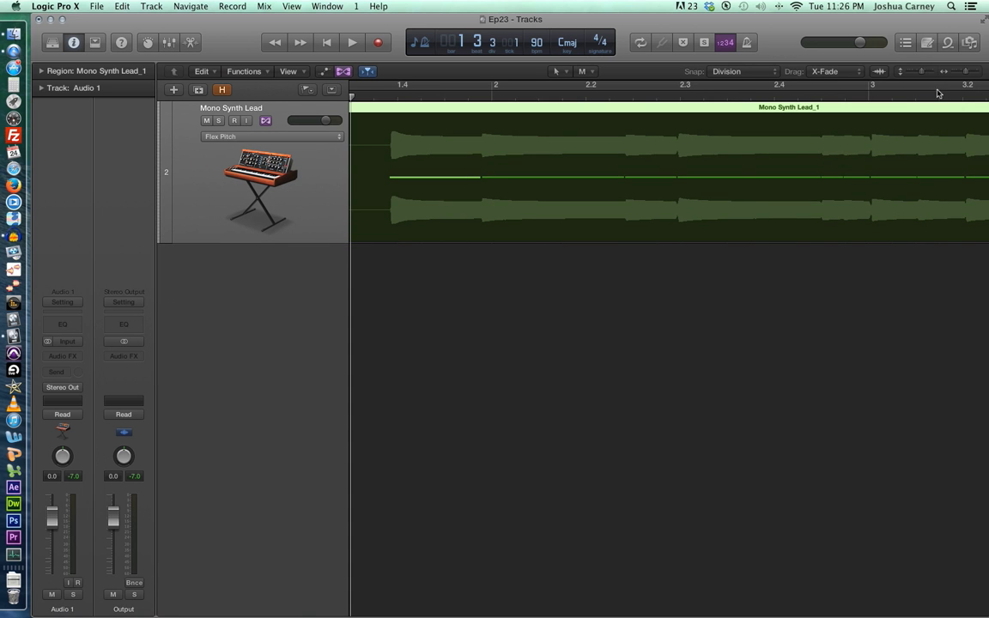
left_click(952, 75)
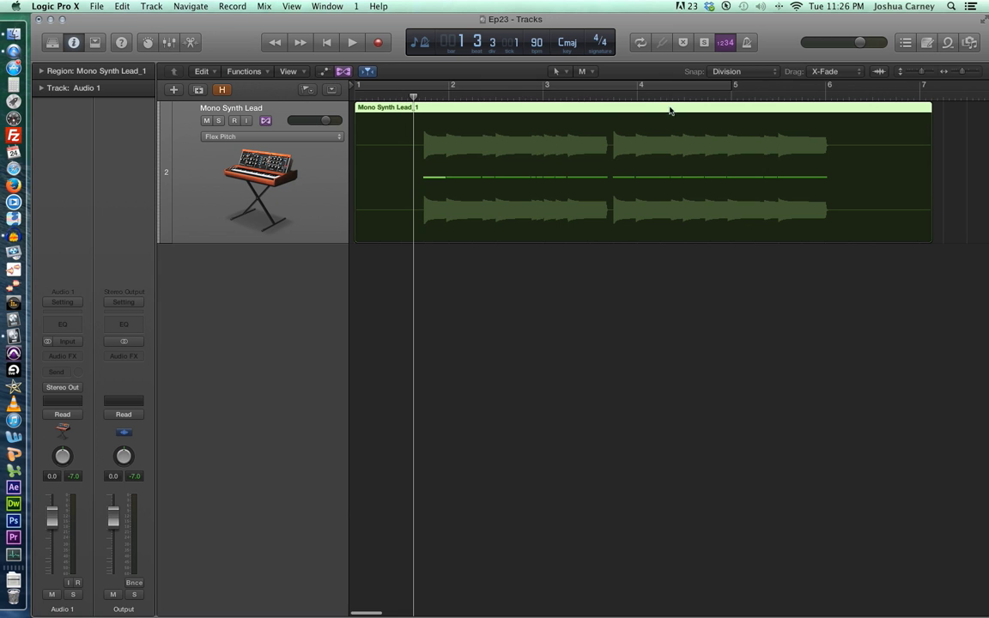
double_click(604, 110)
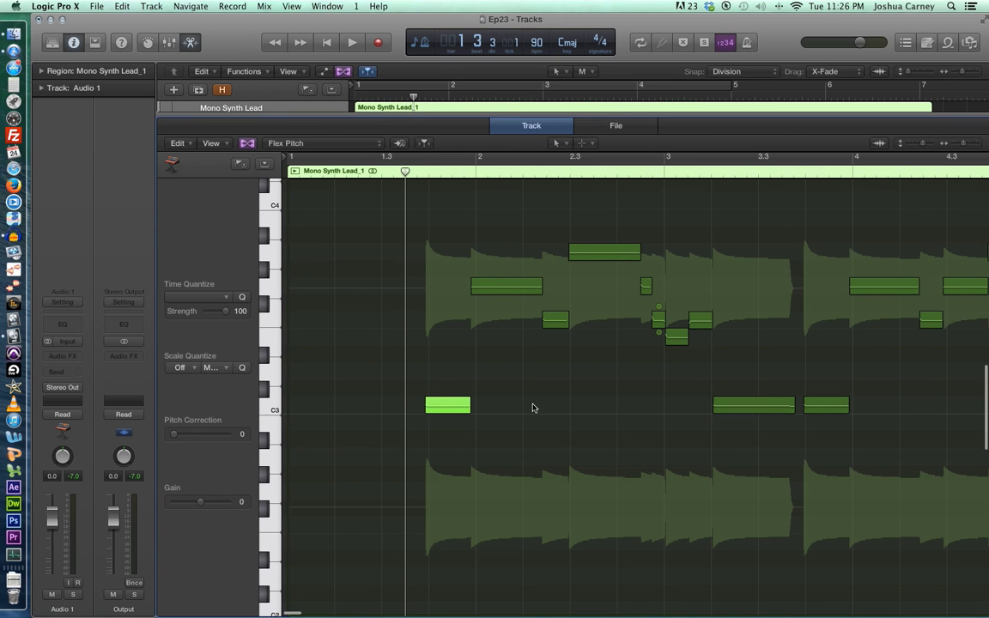
Step: Examine the detected notes across the whole region in the editor, play the opening phrase, and clear the note selection
scroll(520, 386, "right", 5)
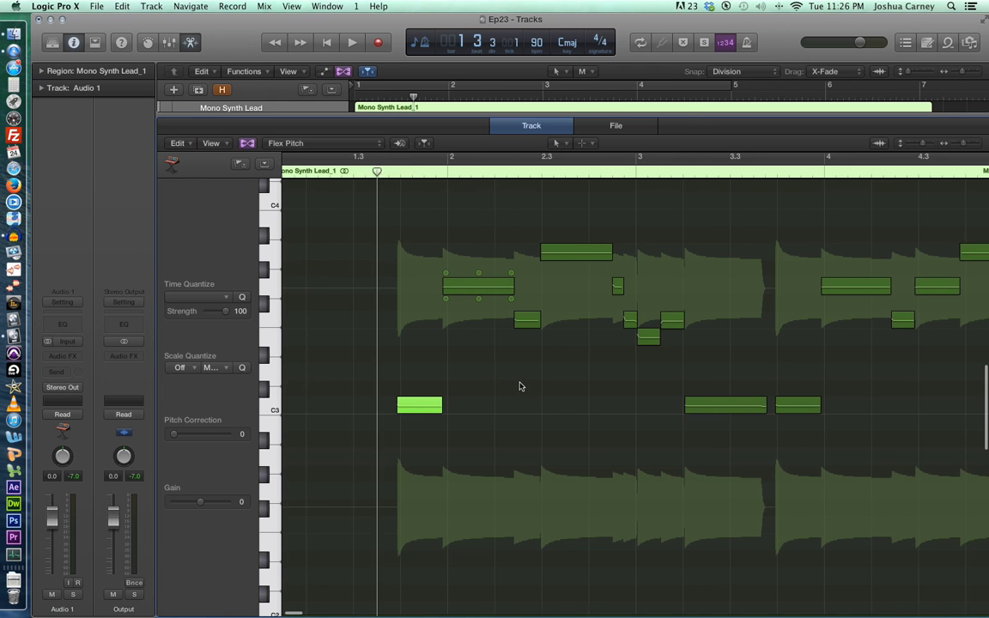
scroll(518, 386, "right", 3)
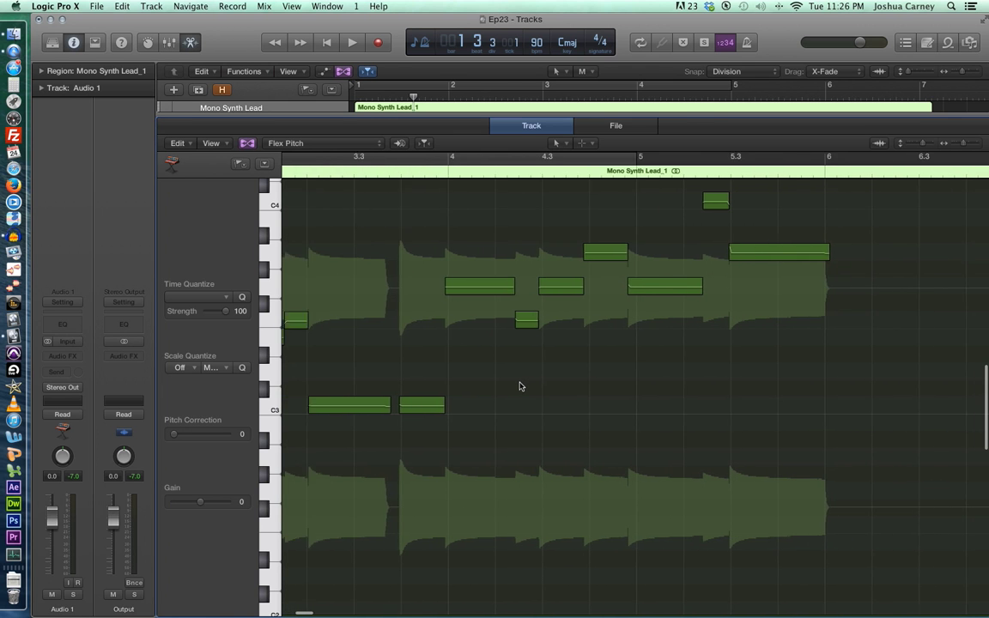
scroll(519, 387, "left", 7)
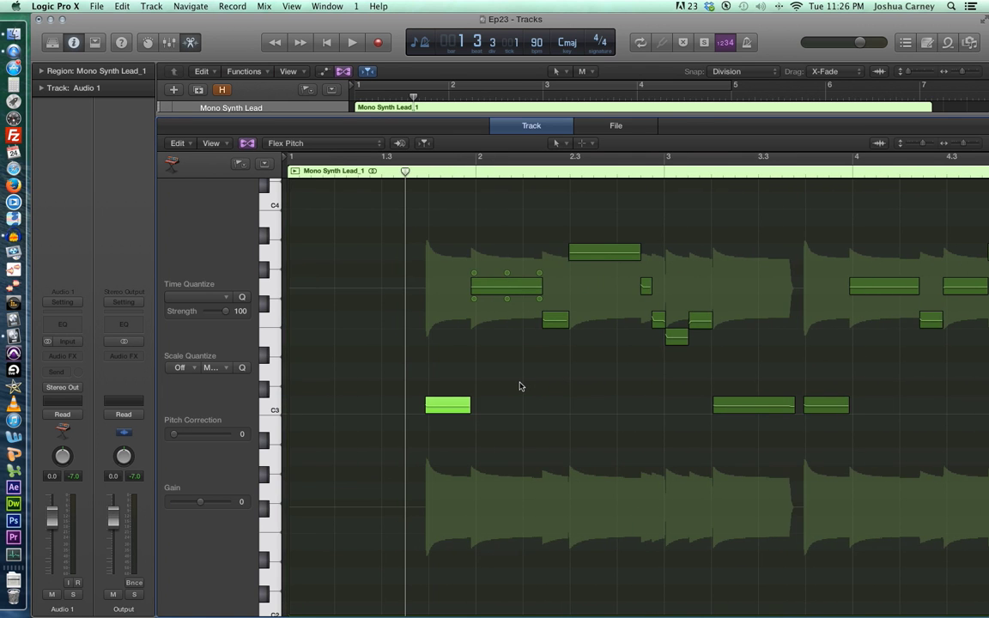
scroll(520, 386, "right", 3)
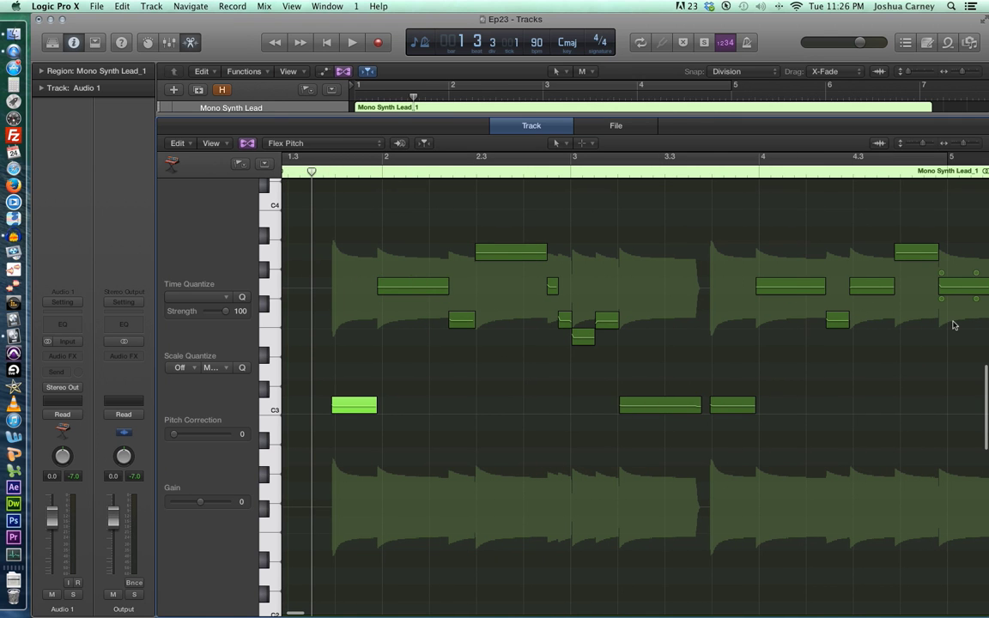
mouse_move(505, 247)
mouse_move(670, 401)
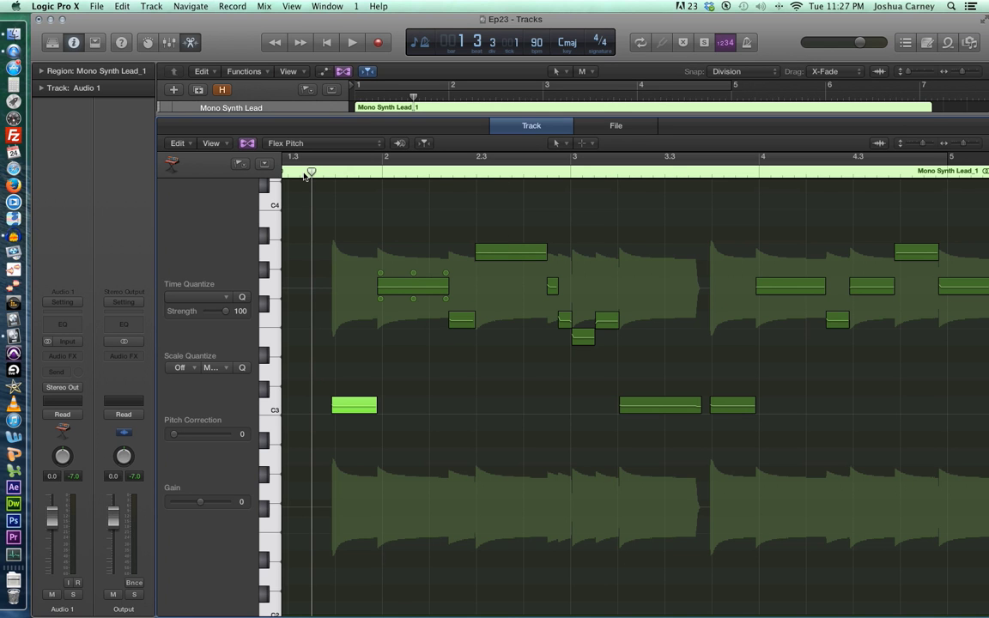
key("space")
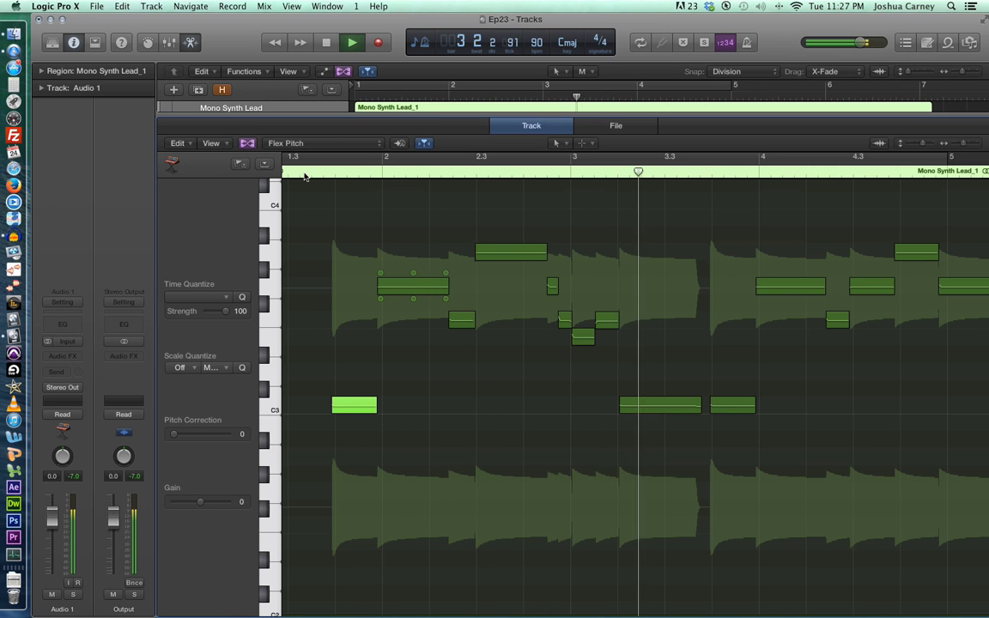
key("space")
left_click(320, 242)
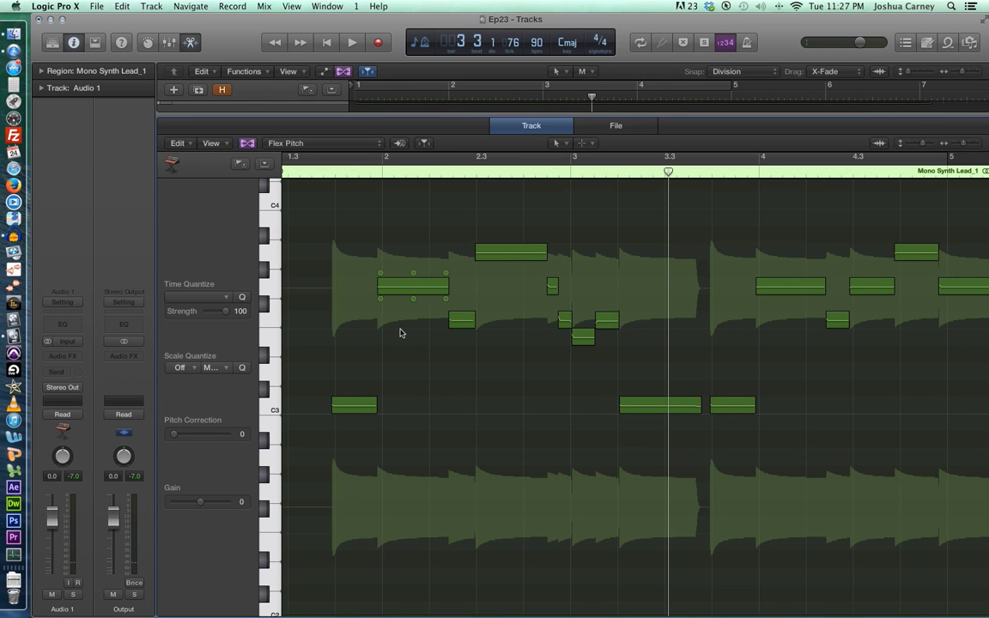
scroll(340, 261, "up", 1)
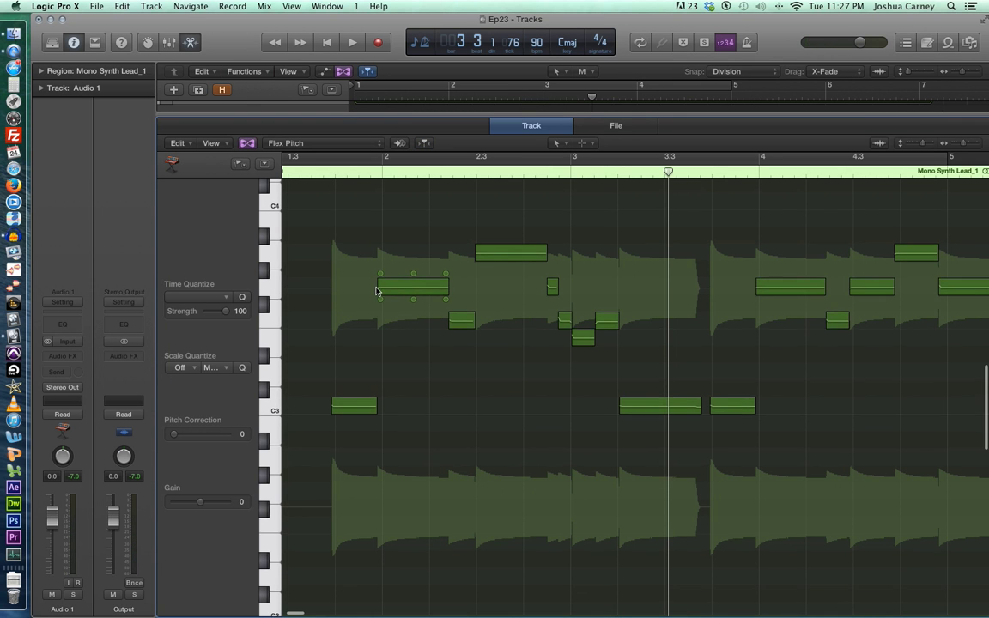
Step: Try to lower the single A3 note before bar 3 by one semitone, and undo the change
left_click(270, 255)
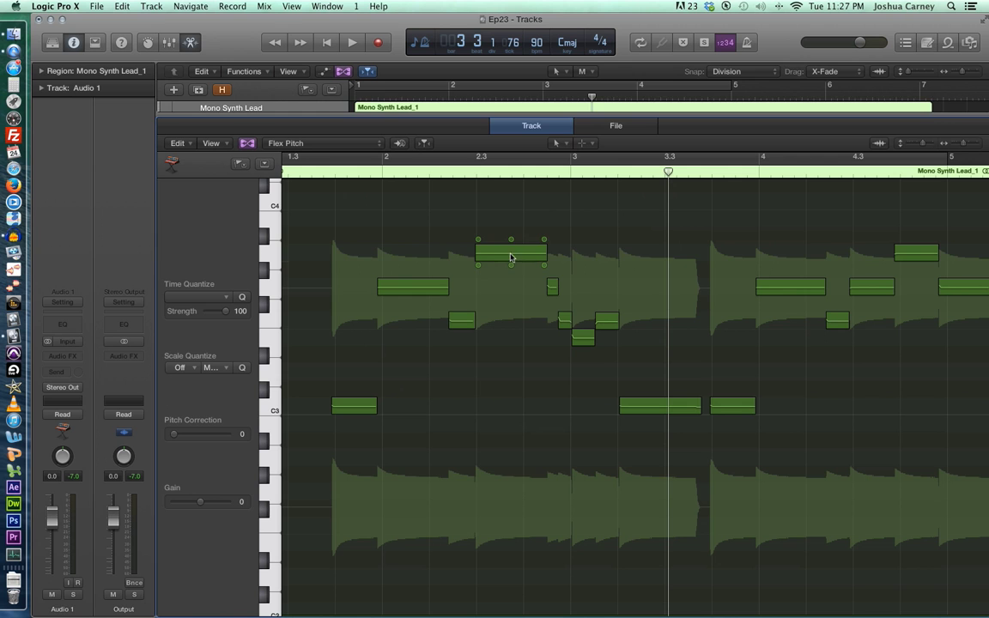
left_click(510, 257)
left_click_drag(510, 273, 513, 296)
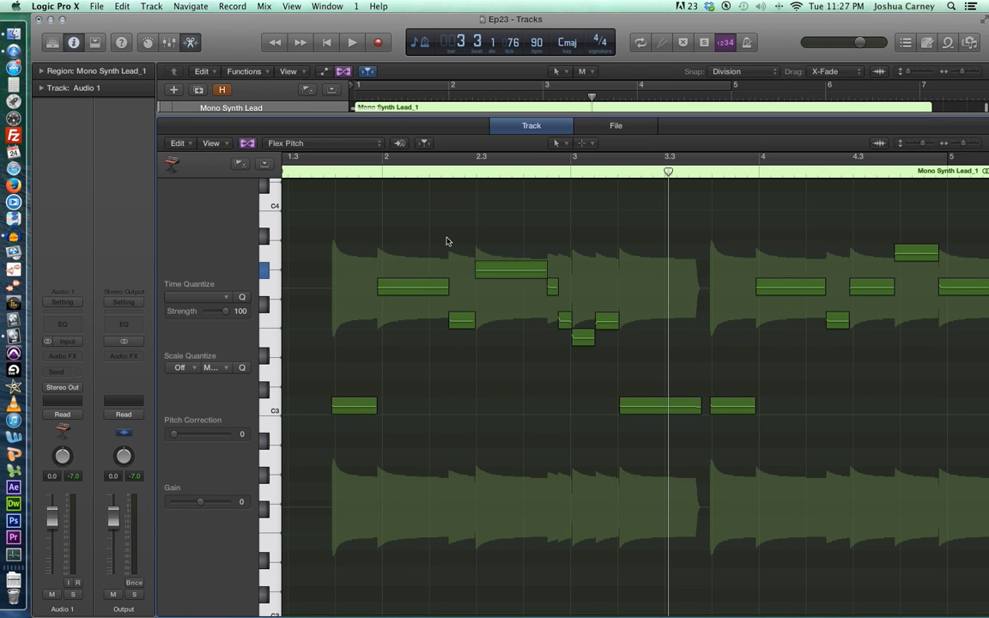
key("super+z")
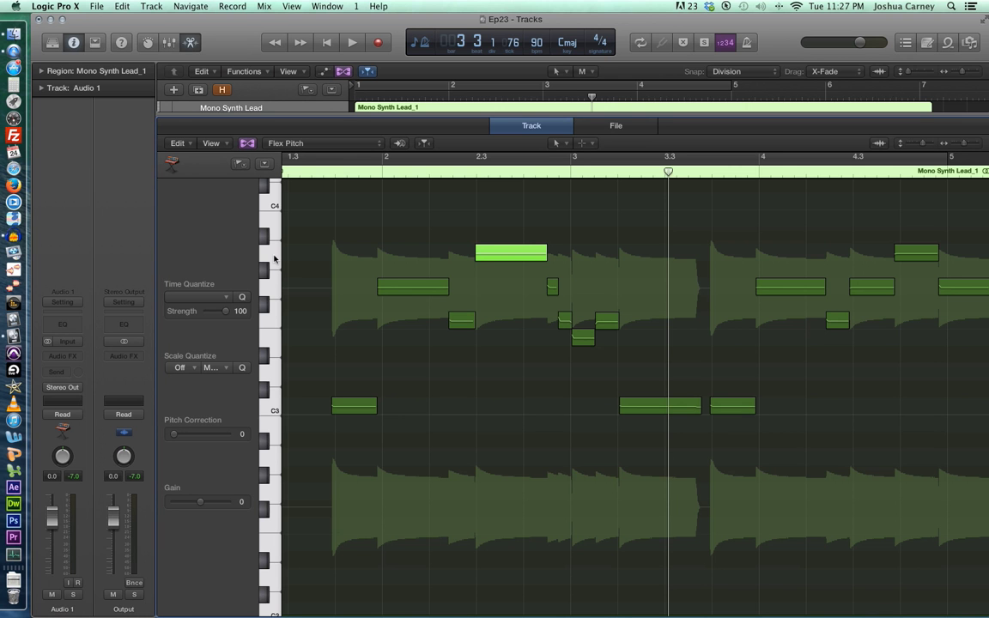
Step: Select all A3 notes in the region and lower them together by one semitone to A-flat 3
scroll(587, 268, "right", 10)
scroll(587, 268, "right", 3)
scroll(587, 267, "left", 18)
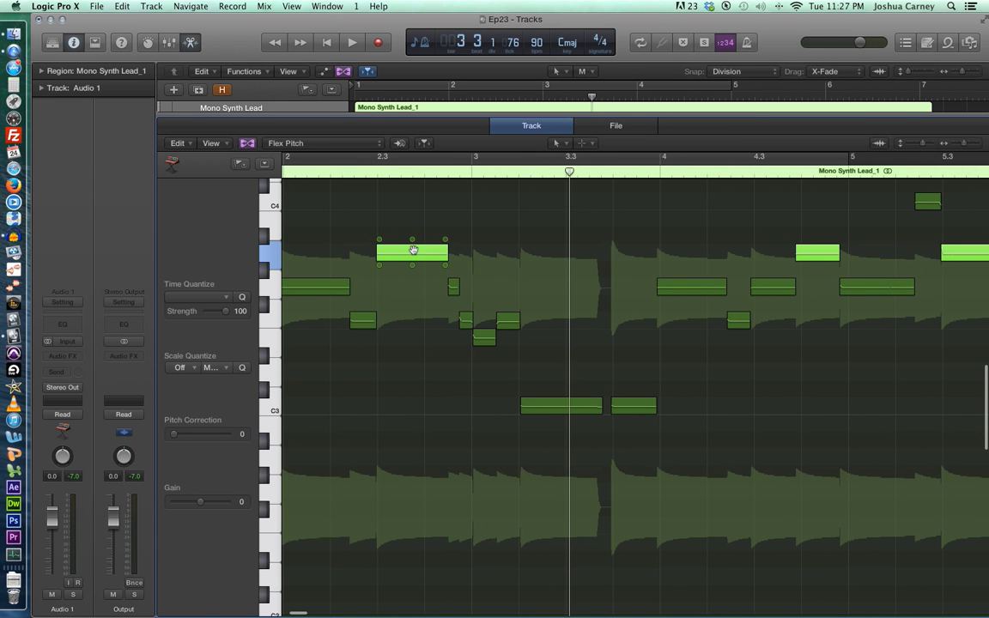
left_click(423, 260)
left_click_drag(423, 260, 423, 270)
key("Left")
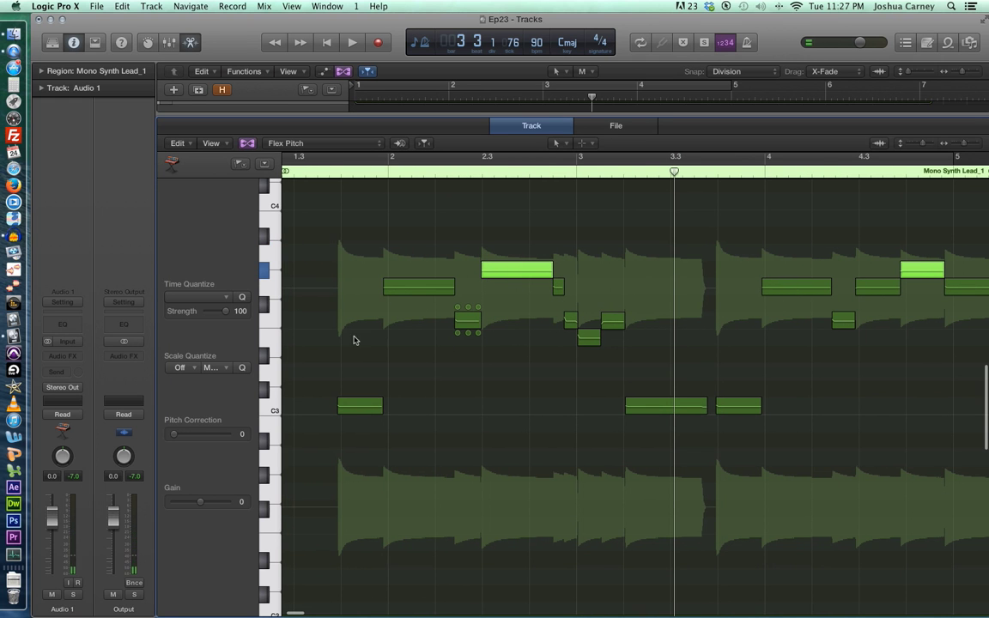
Step: Select every E3 note in the region, lower it by one semitone to E-flat 3, and clear the selection
left_click(275, 343)
scroll(547, 340, "right", 5)
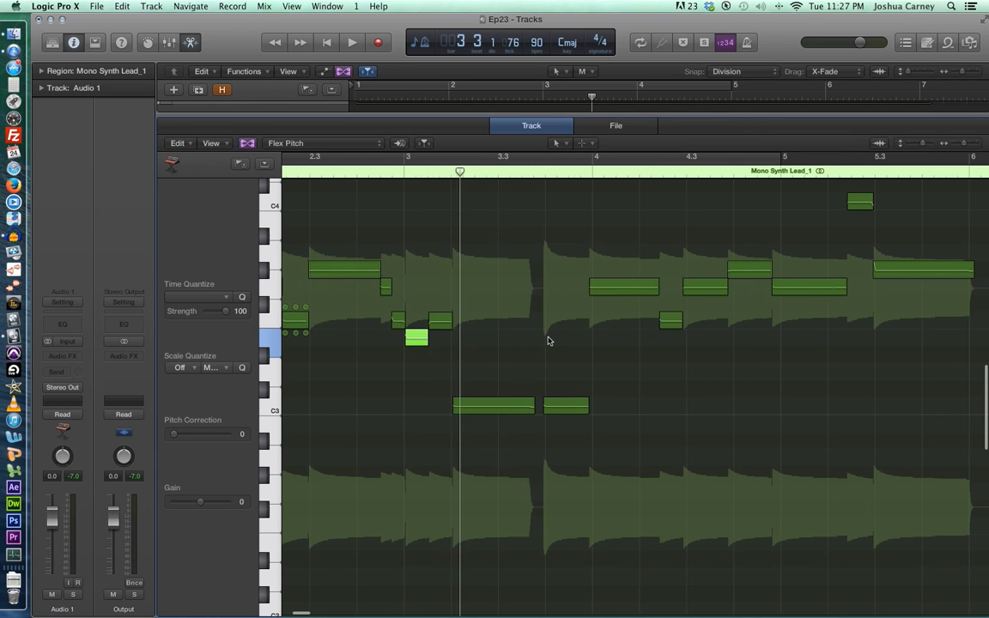
scroll(543, 342, "left", 5)
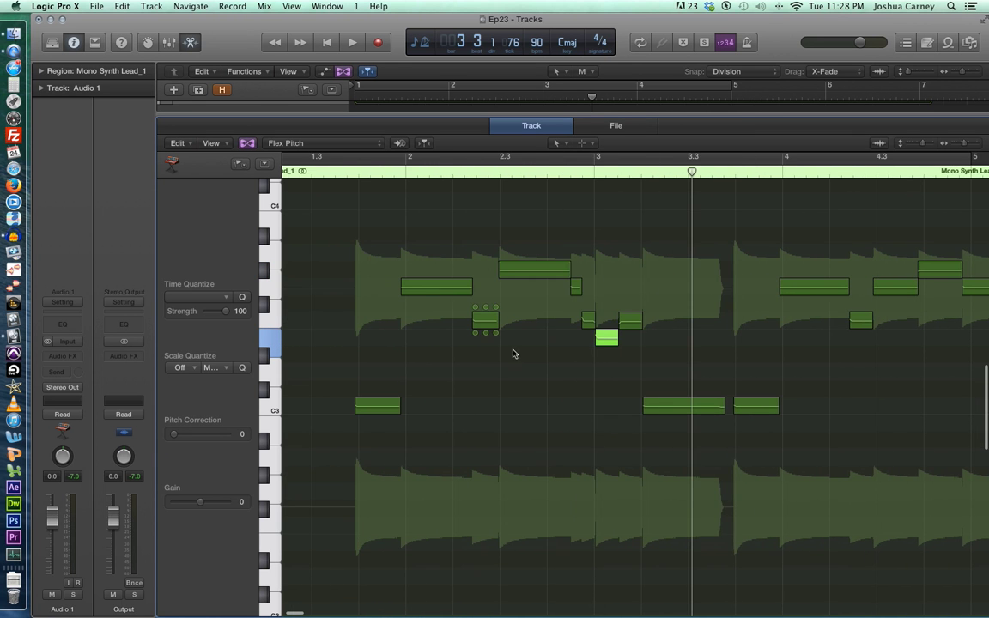
left_click_drag(606, 338, 605, 355)
left_click(479, 370)
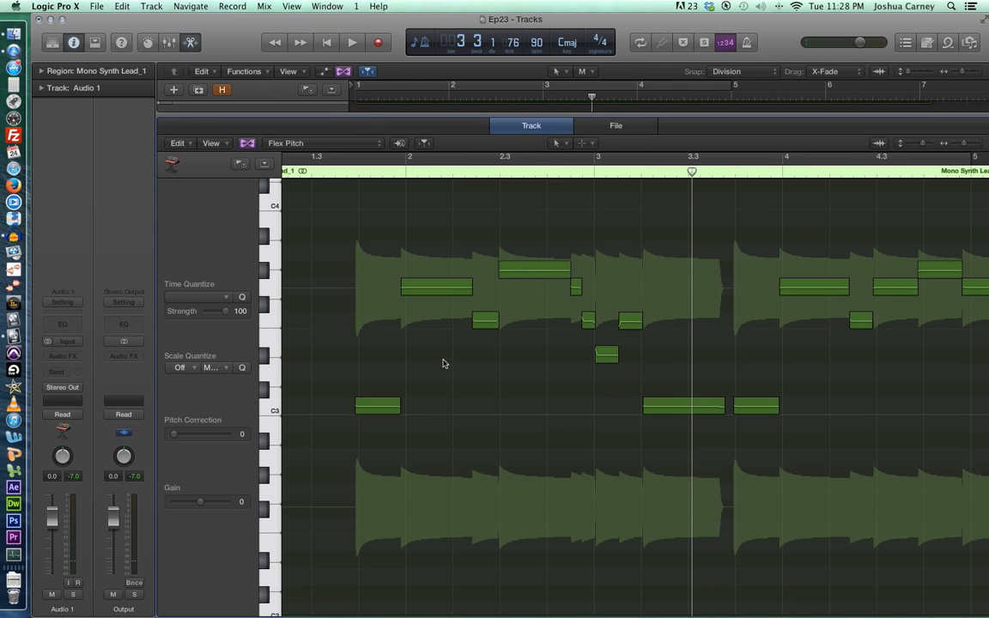
Step: Play the pitch-edited melody from the beginning through its last note and stop playback
scroll(443, 360, "up", 1)
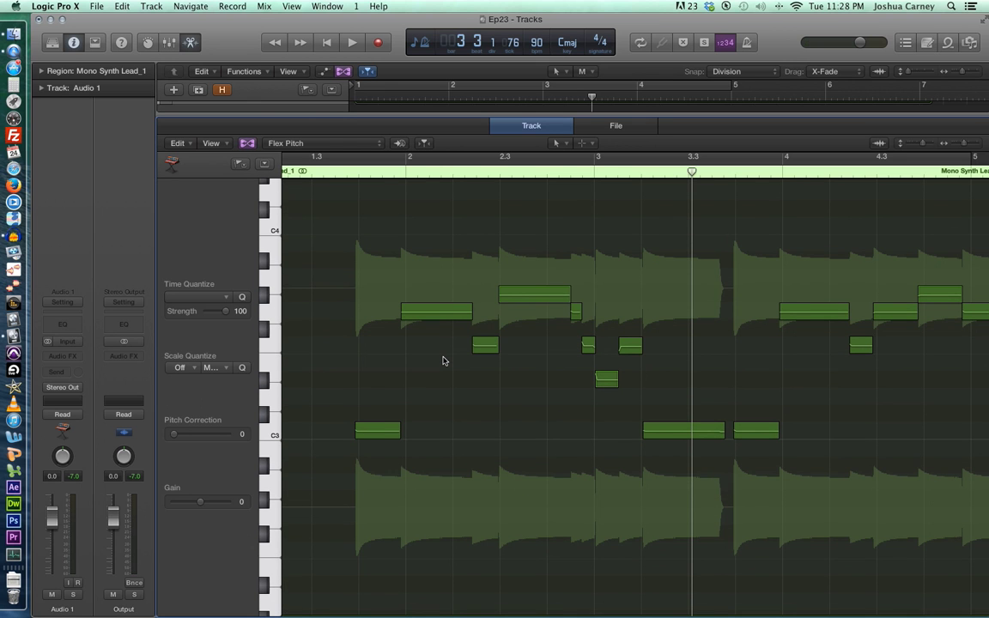
left_click(341, 176)
key("space")
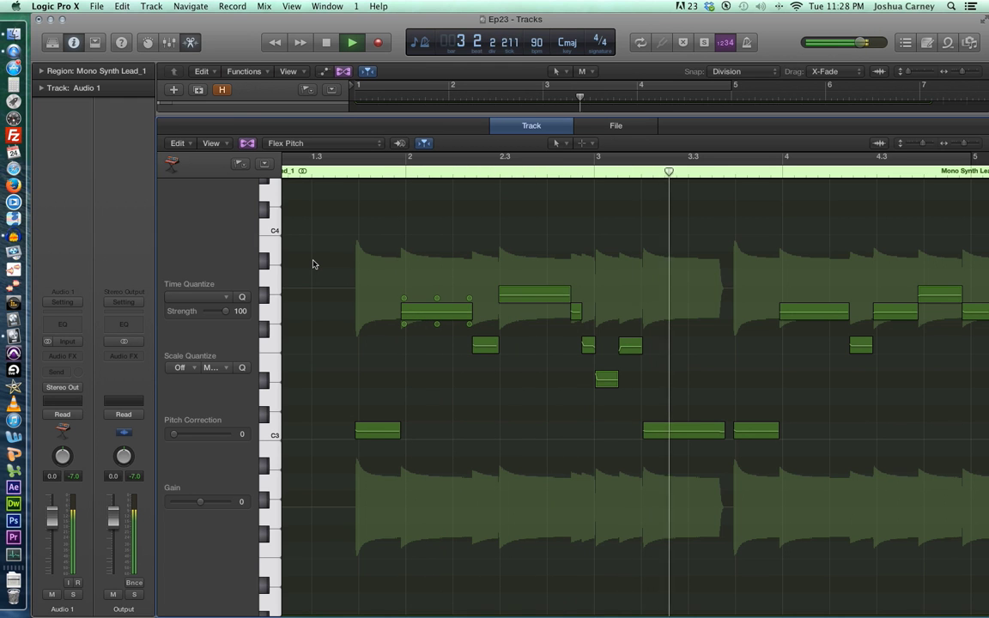
scroll(418, 320, "right", 3)
scroll(418, 320, "right", 5)
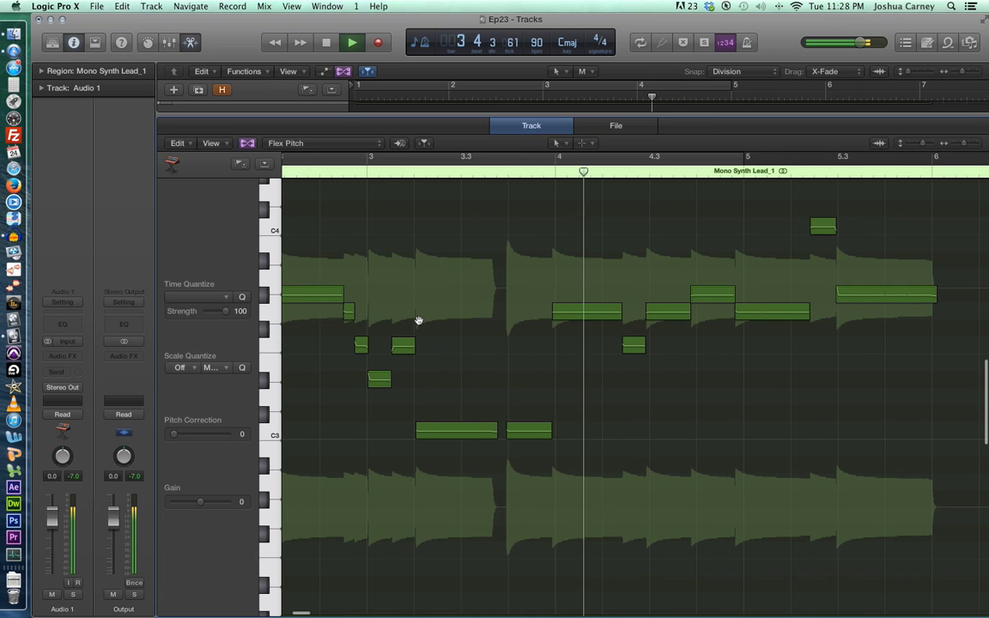
scroll(418, 320, "right", 2)
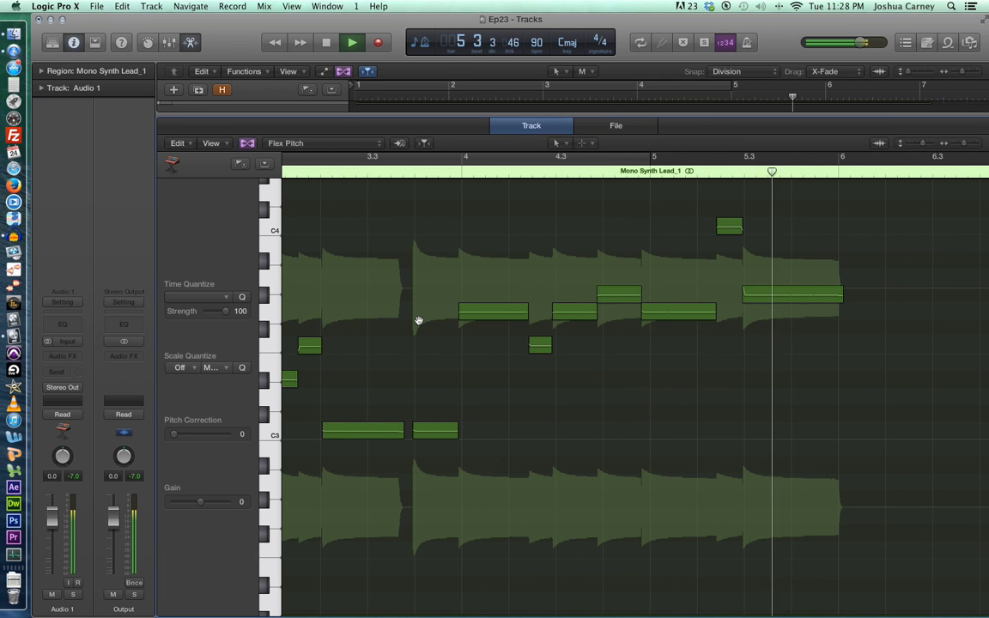
key("space")
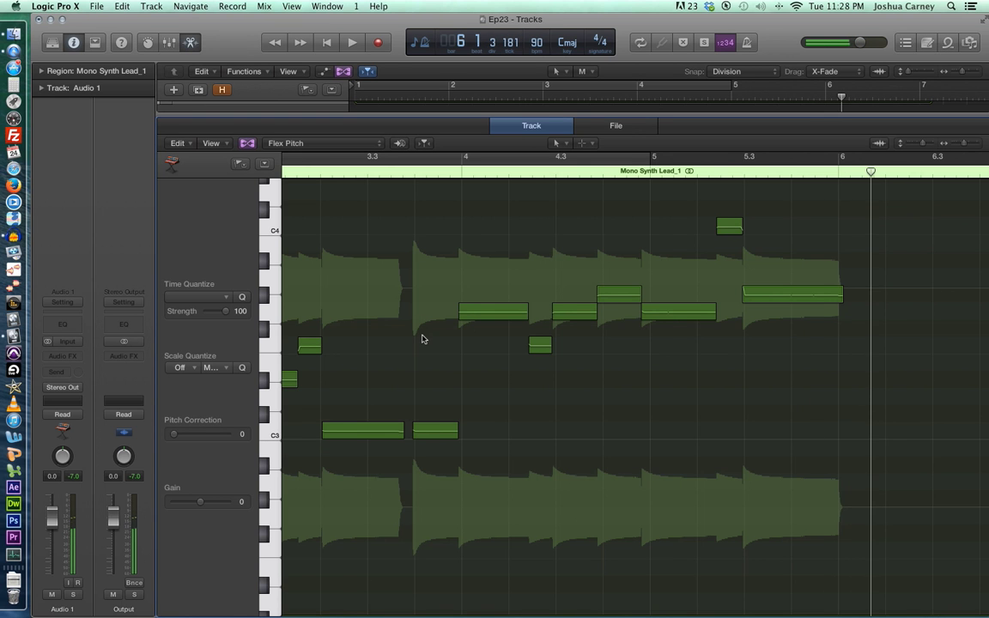
Step: Select all notes in the region, time-quantize them to 1/16 Note, and clear the selection
scroll(421, 339, "left", 4)
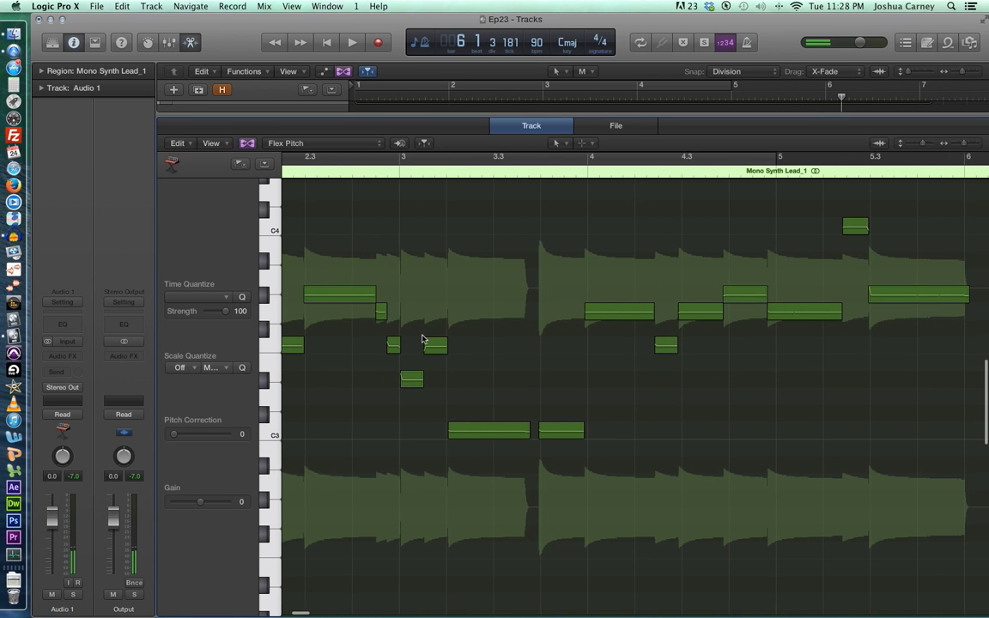
scroll(422, 338, "left", 2)
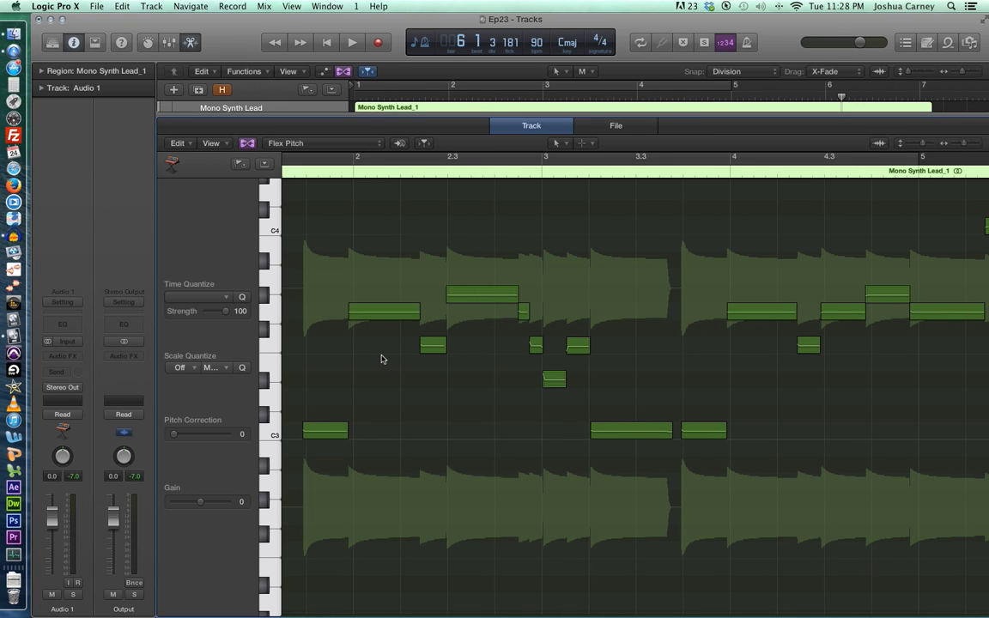
key("super+a")
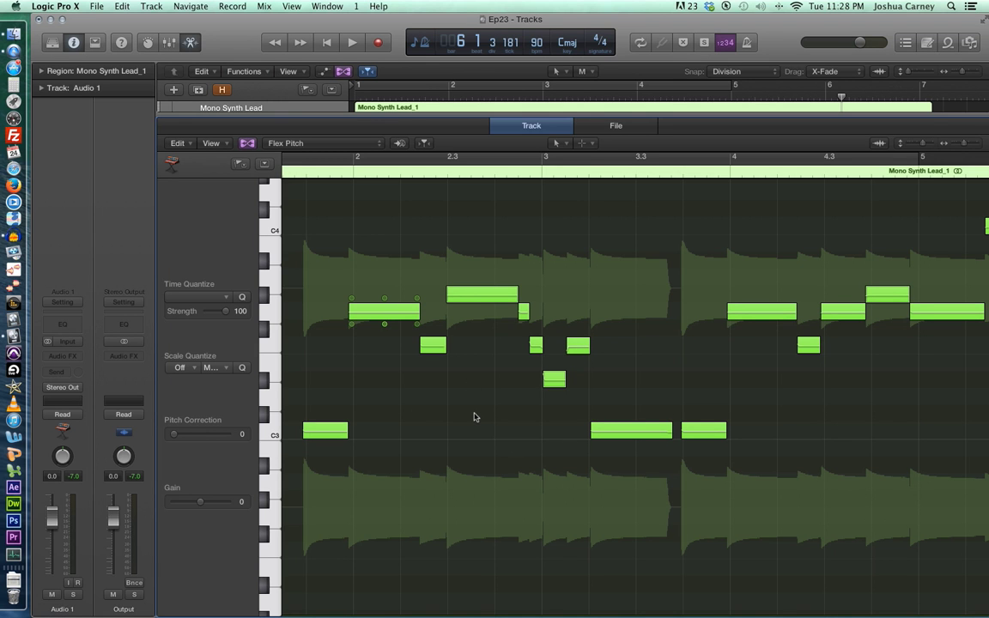
scroll(443, 401, "left", 2)
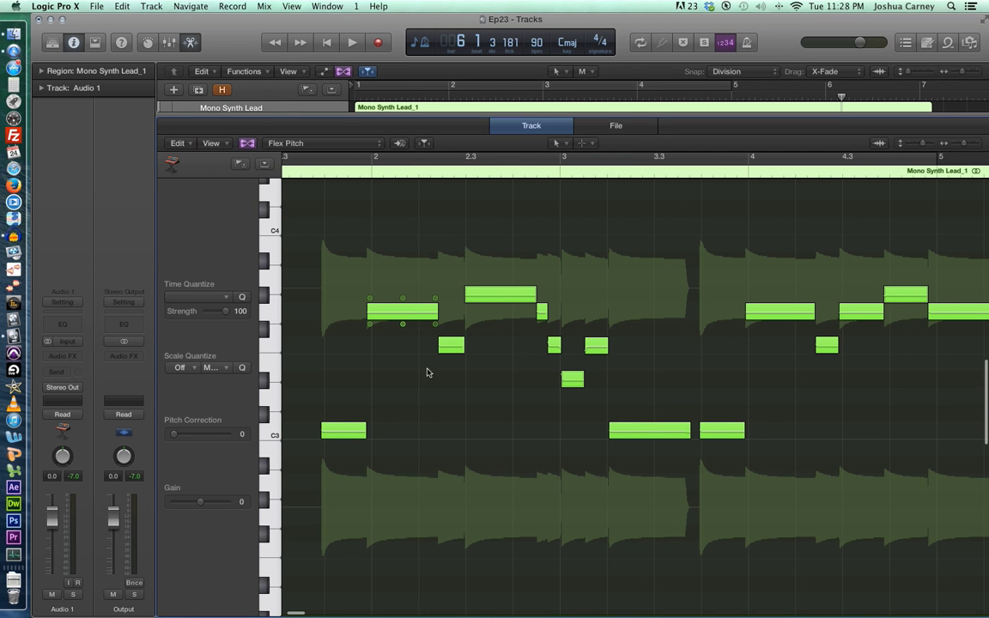
left_click_drag(284, 168, 334, 161)
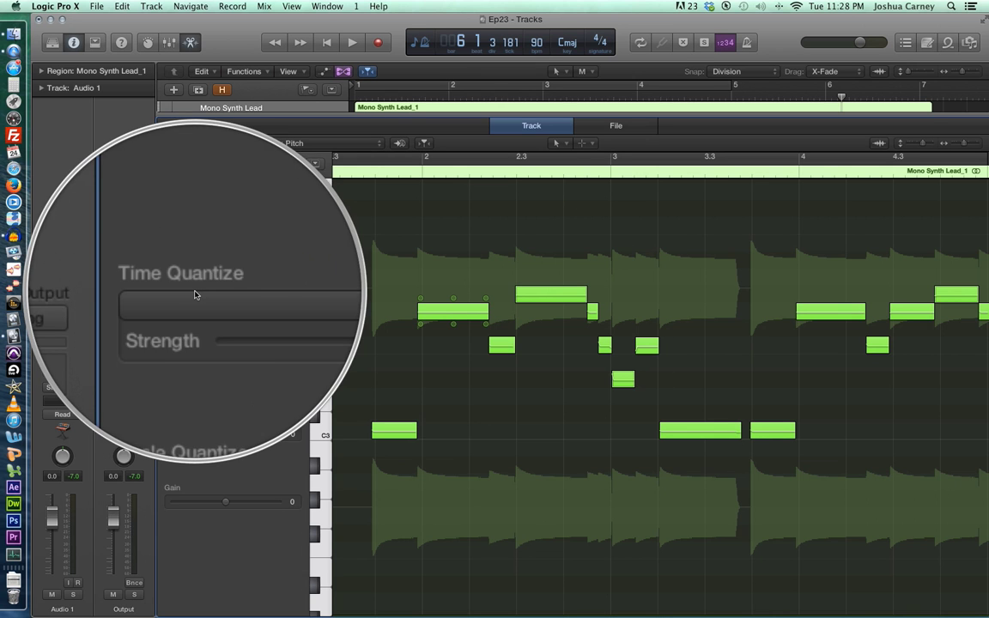
left_click(266, 298)
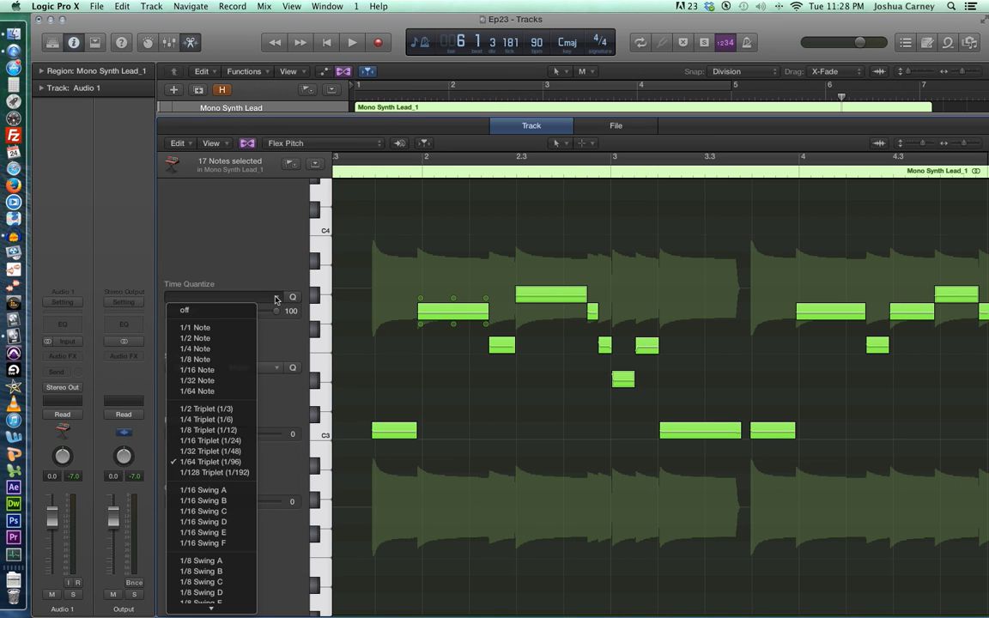
left_click(221, 365)
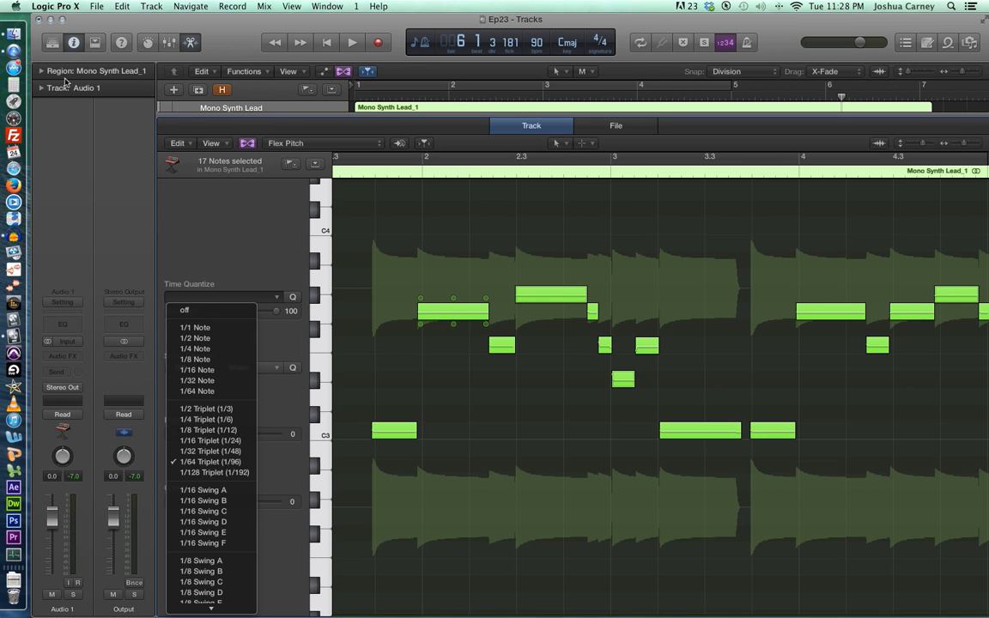
left_click(208, 370)
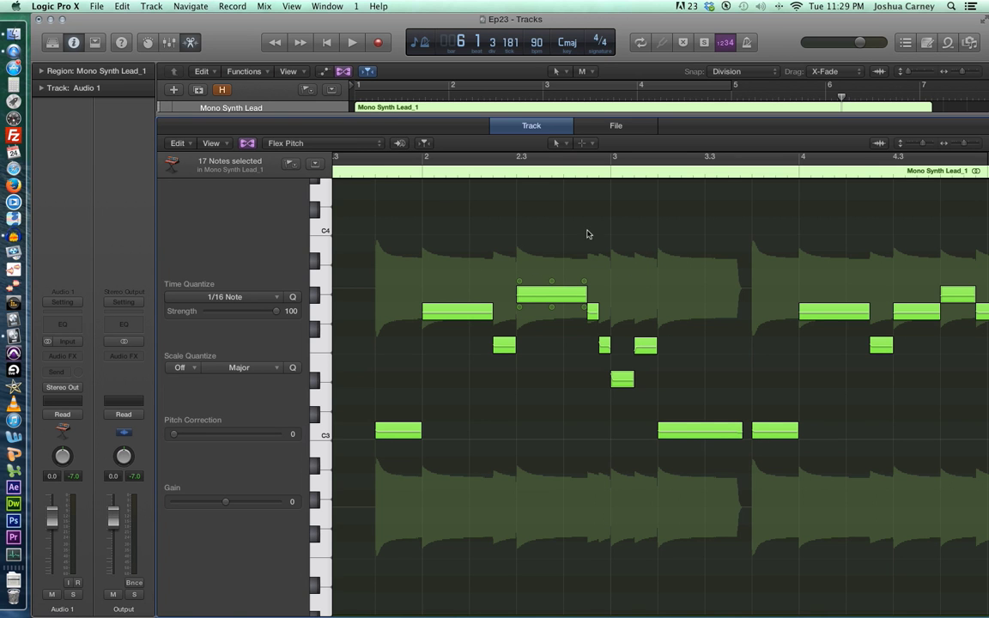
left_click(576, 230)
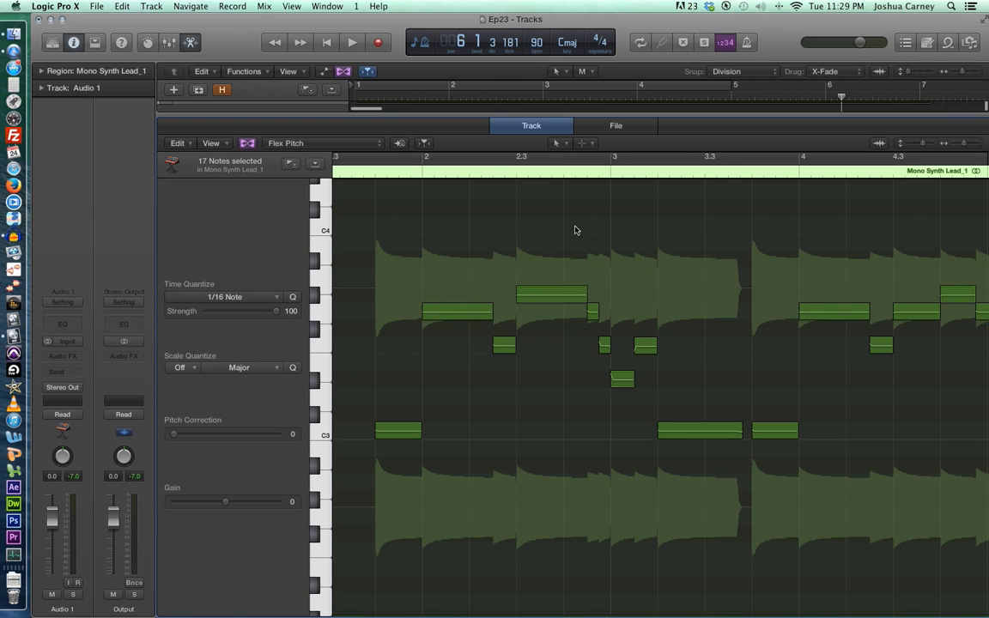
Step: Play the quantized melody from the beginning and stop before the last note ends
left_click(363, 175)
key("space")
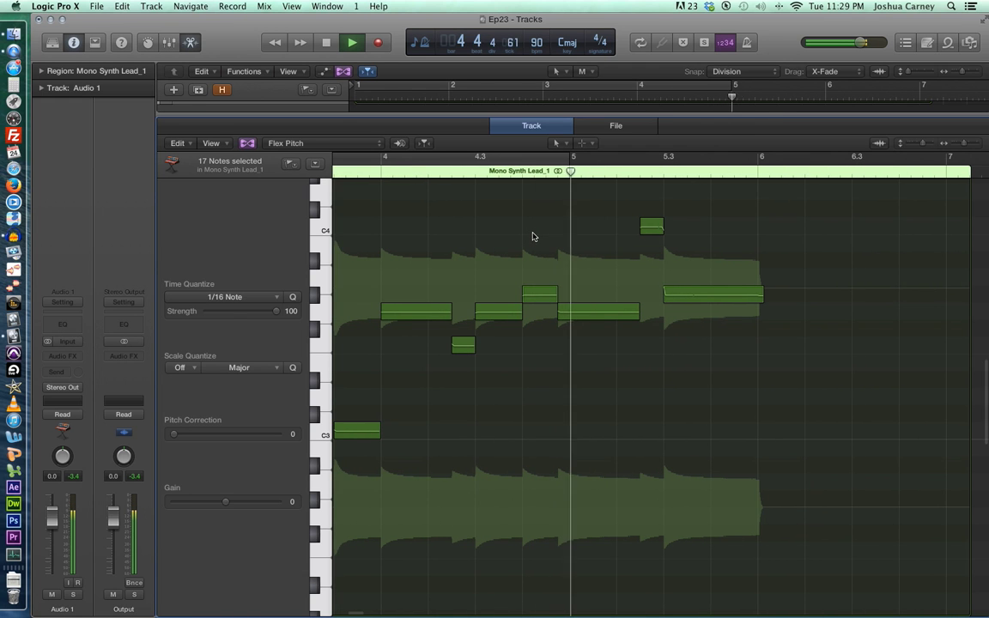
key("space")
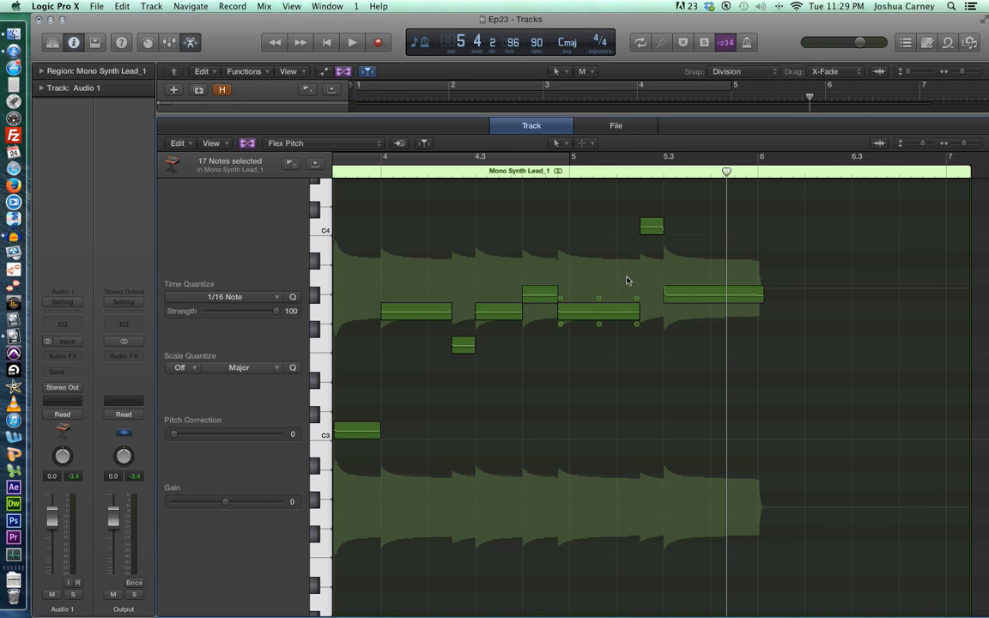
Step: With the metronome on, move the start of the last G3 note to bar 5 and the C4 note's start to beat 2 of bar 5
left_click(748, 44)
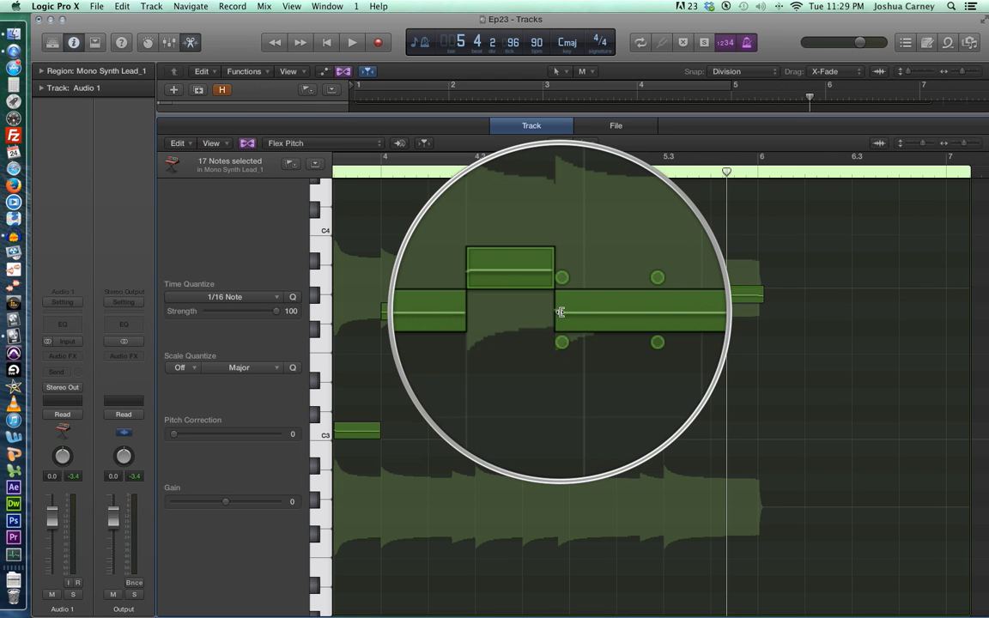
left_click_drag(558, 316, 570, 315)
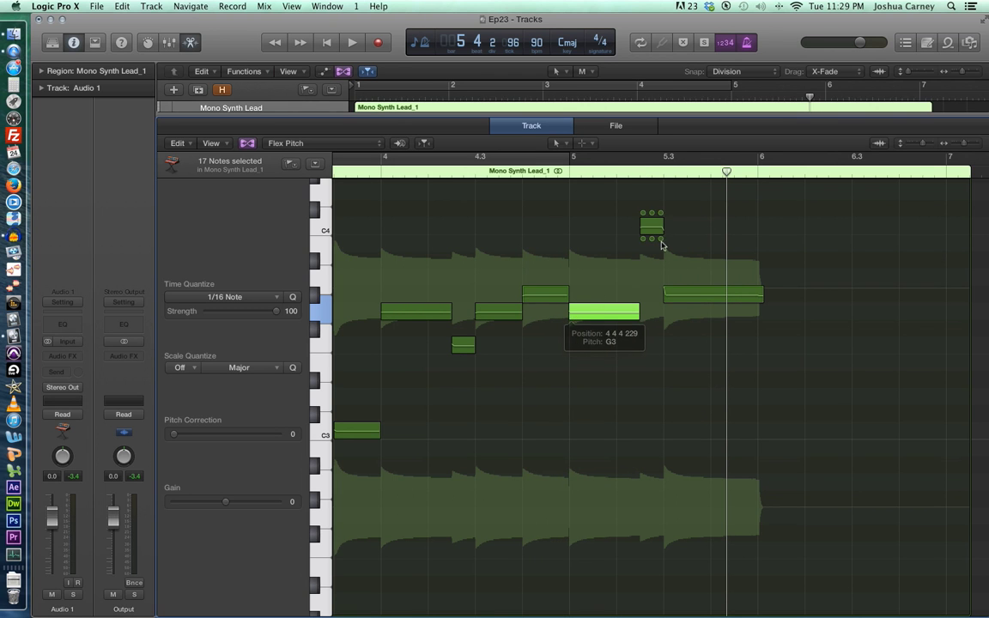
left_click_drag(635, 230, 618, 228)
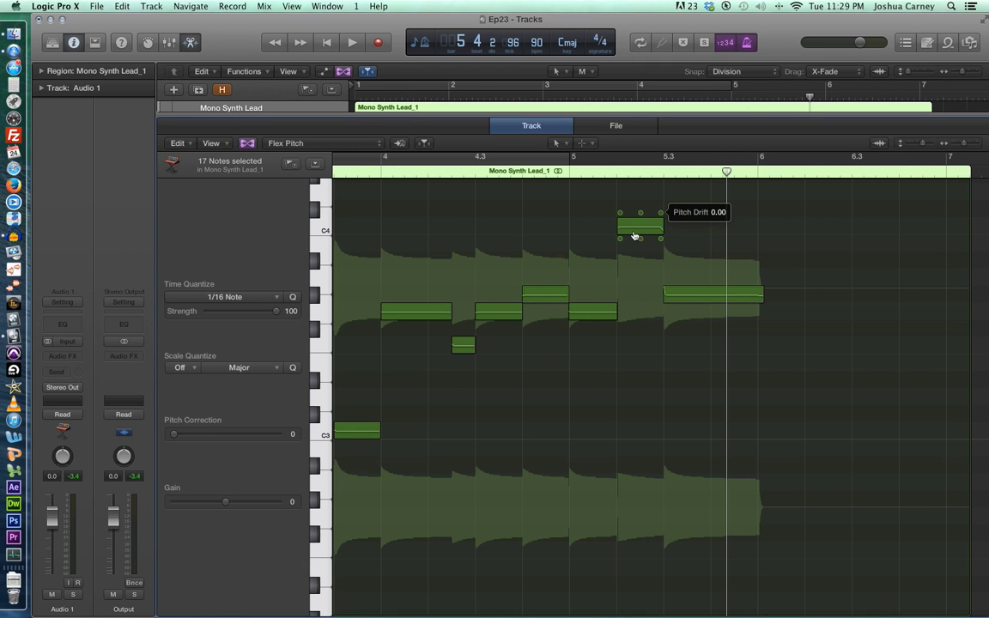
Step: Play the retimed phrase from bar 4 with the metronome, turn the metronome off, and stop playback
double_click(449, 178)
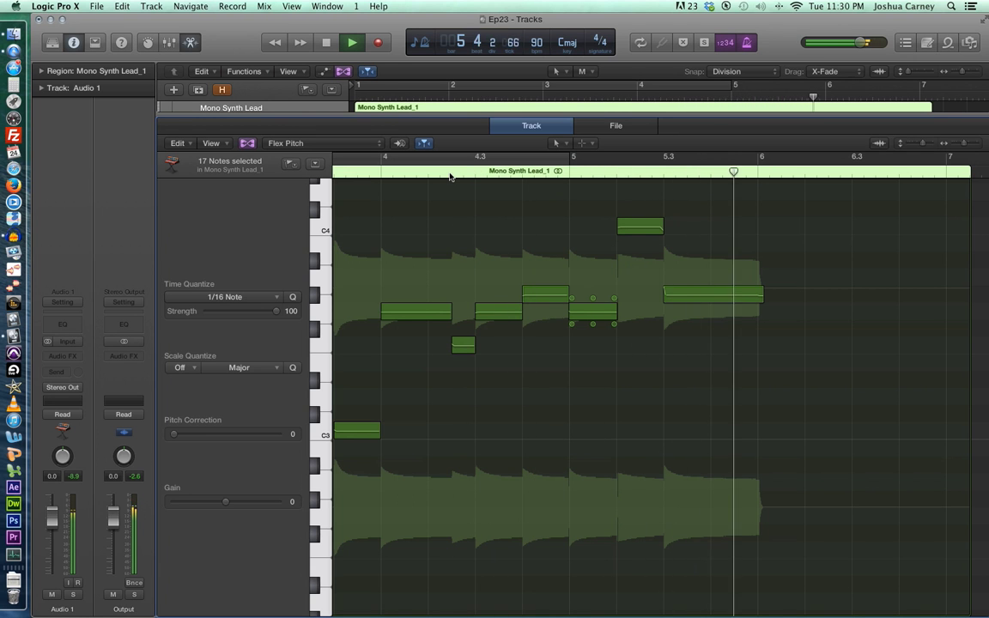
left_click(748, 42)
key("space")
scroll(729, 213, "left", 8)
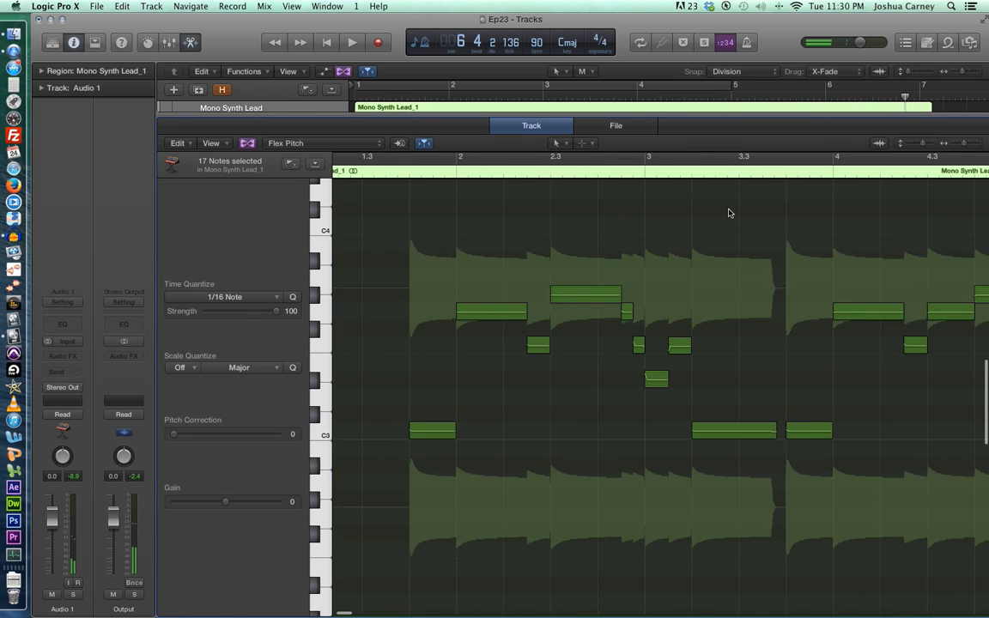
scroll(729, 213, "right", 1)
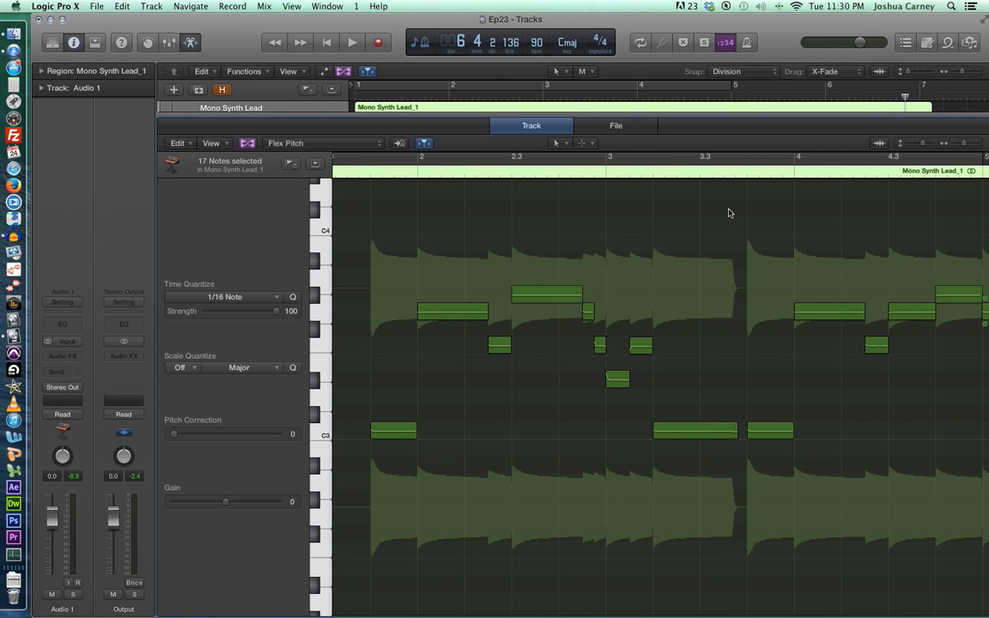
scroll(729, 213, "left", 2)
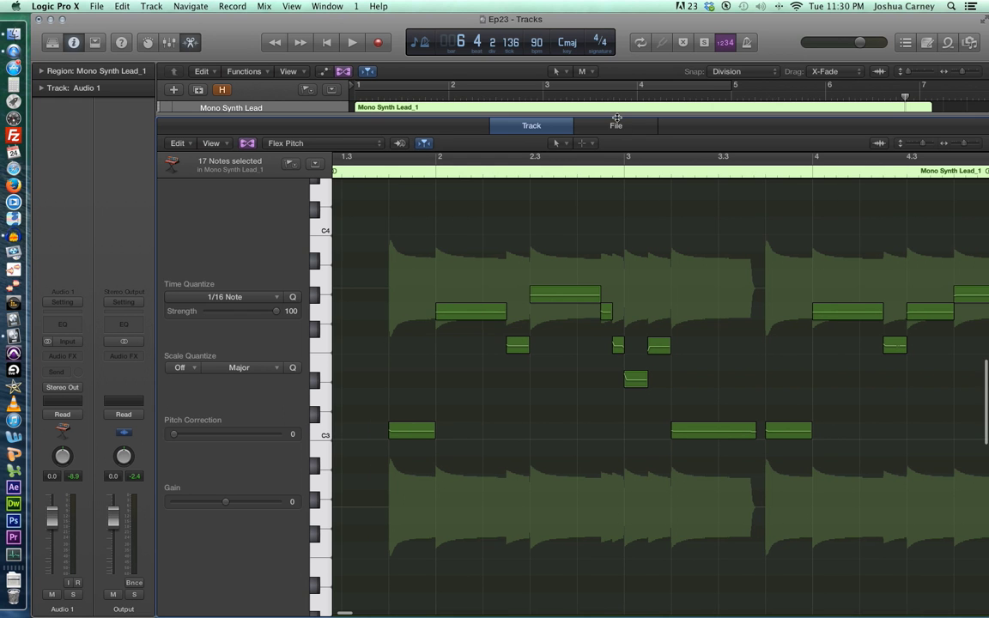
Step: Shrink the audio editor to reveal the Mono Synth Lead track, and open the Ep23C project
left_click(600, 214)
key("e")
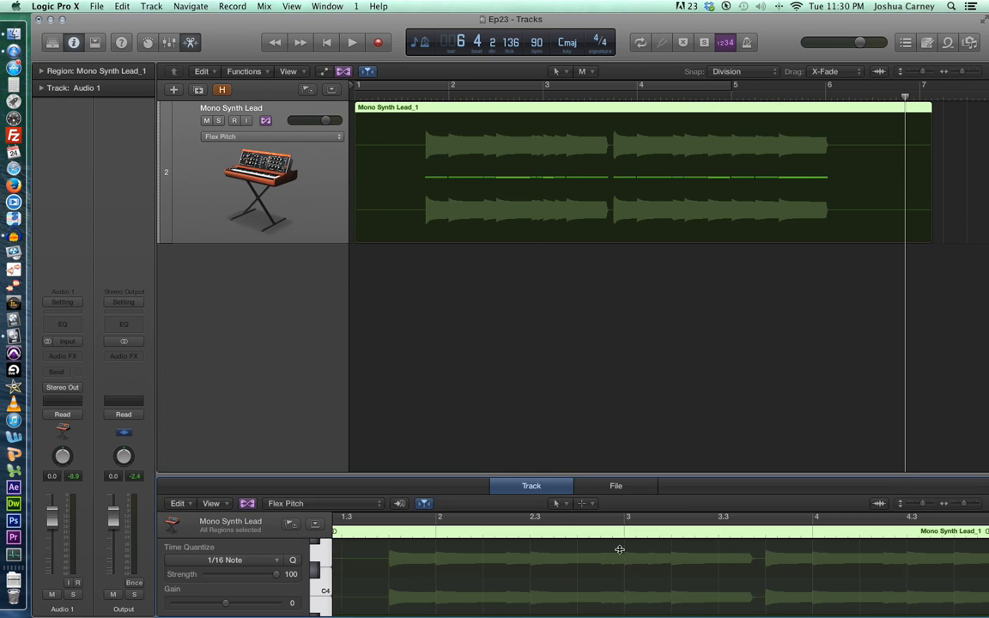
left_click(97, 6)
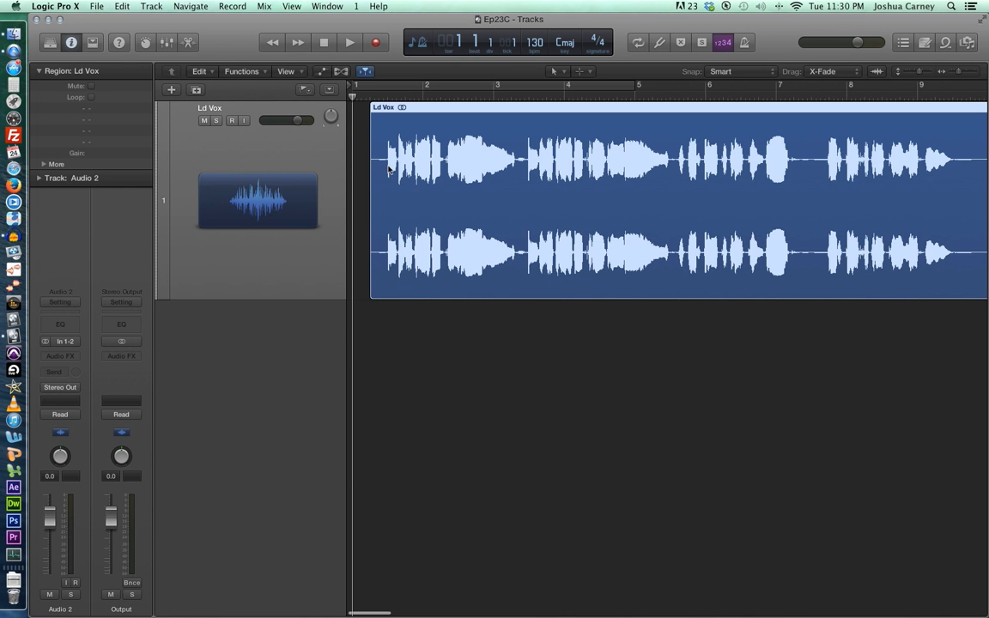
Step: Deselect the Ld Vox region, play it from its start to its end, and fit the whole region in view
scroll(760, 172, "right", 2)
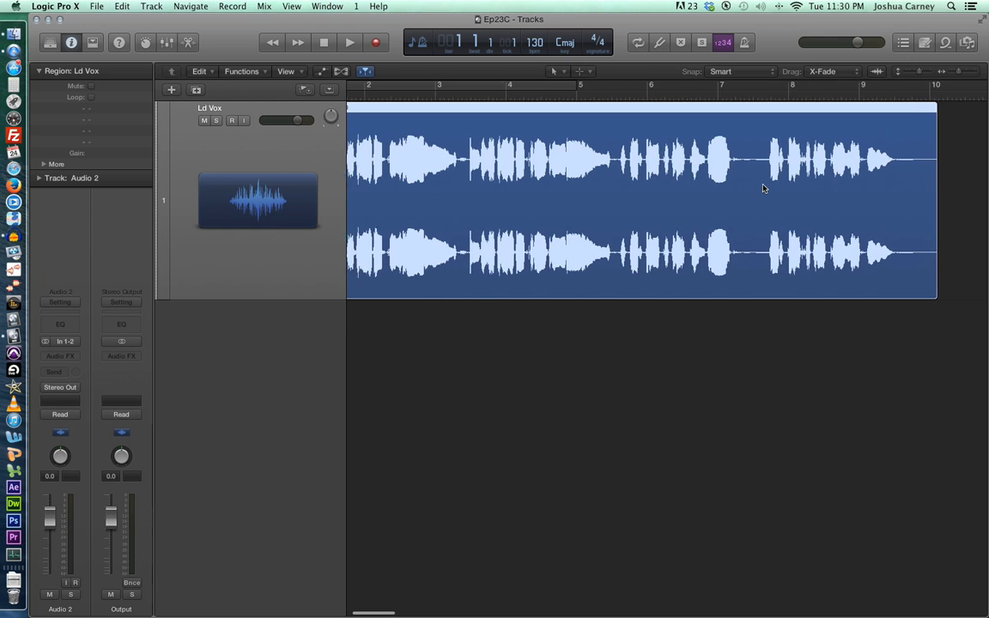
scroll(764, 187, "left", 2)
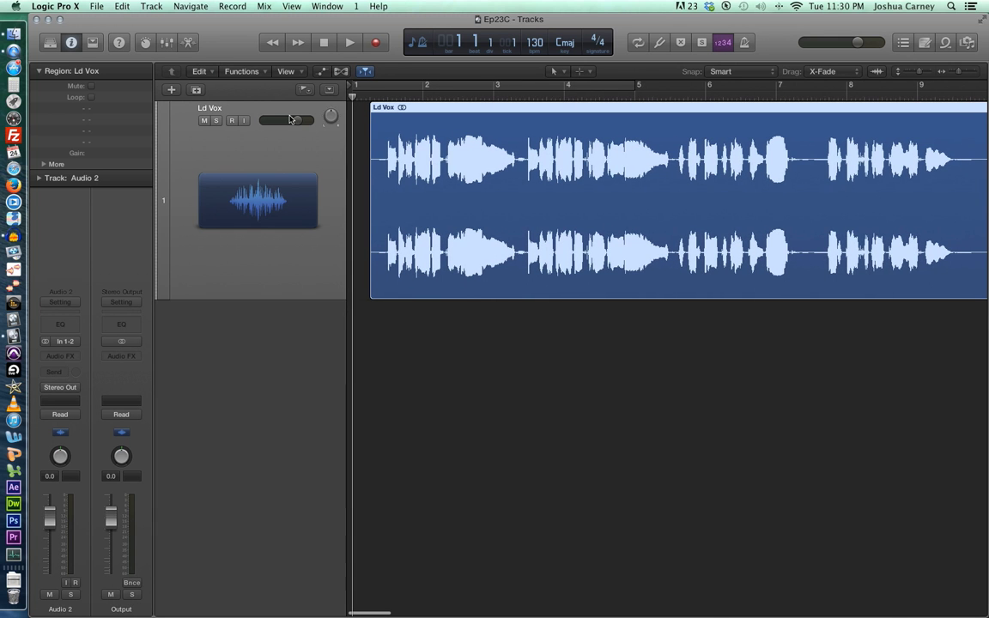
scroll(290, 119, "right", 2)
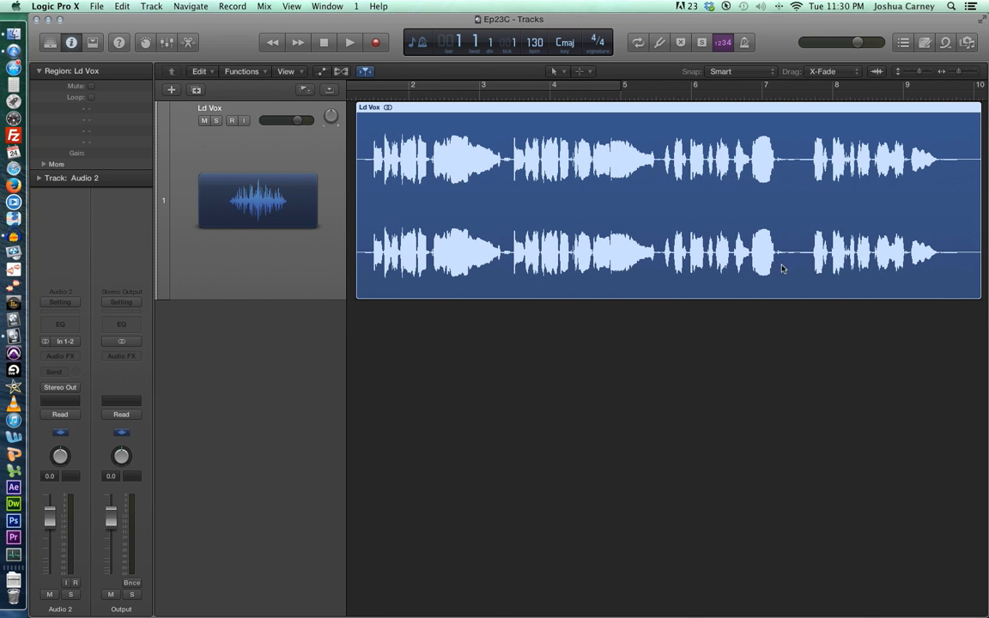
left_click(639, 349)
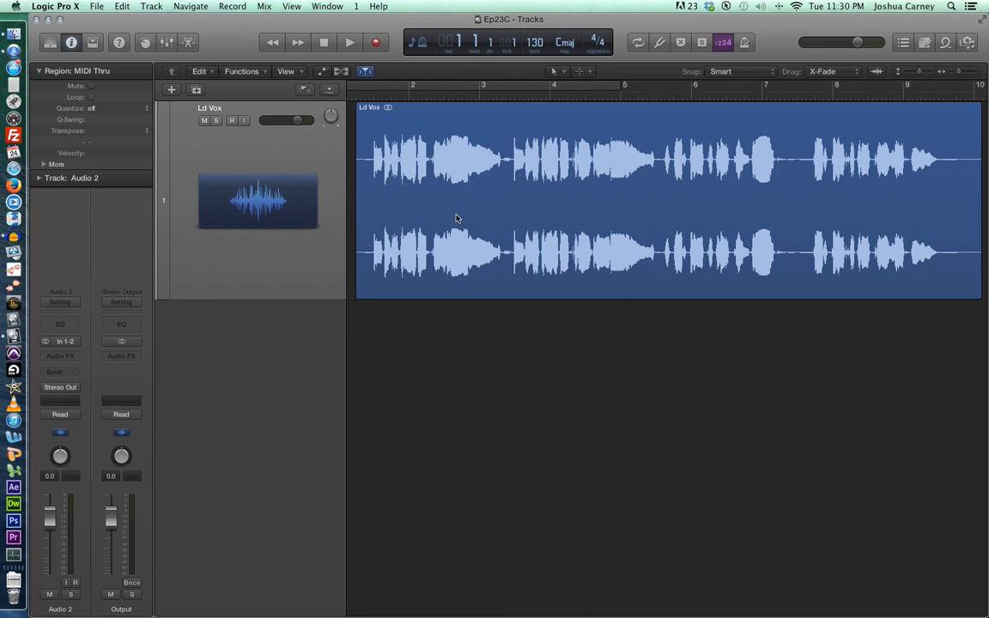
scroll(360, 115, "left", 2)
left_click(369, 94)
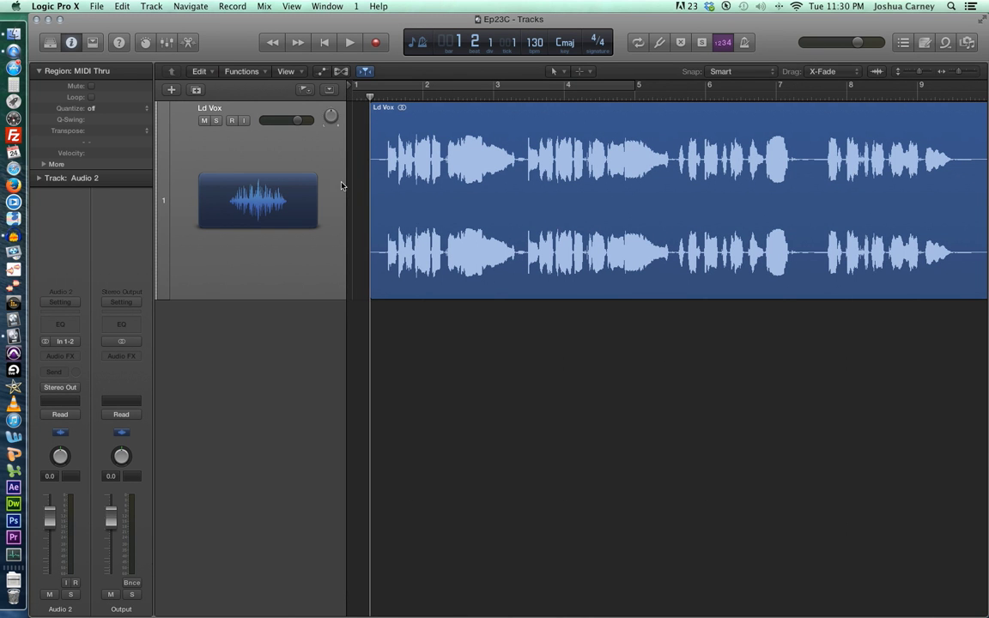
key("space")
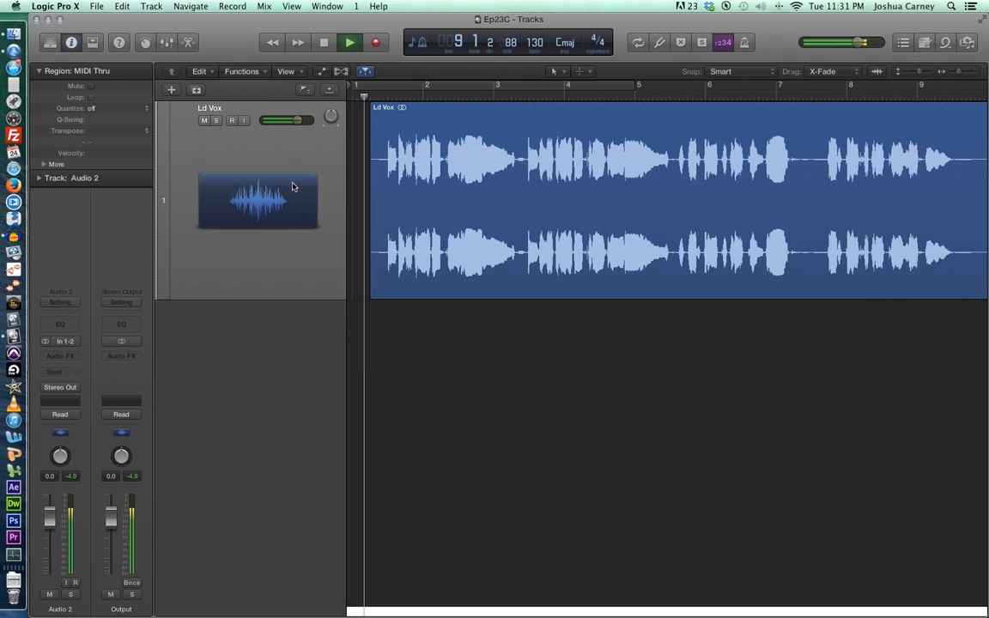
key("space")
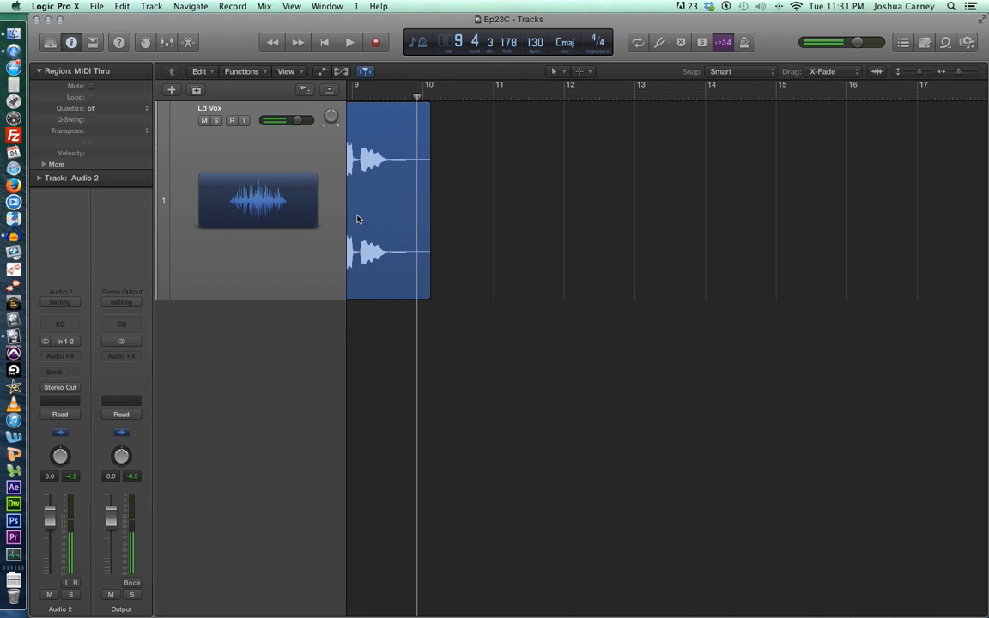
scroll(400, 225, "down", 3)
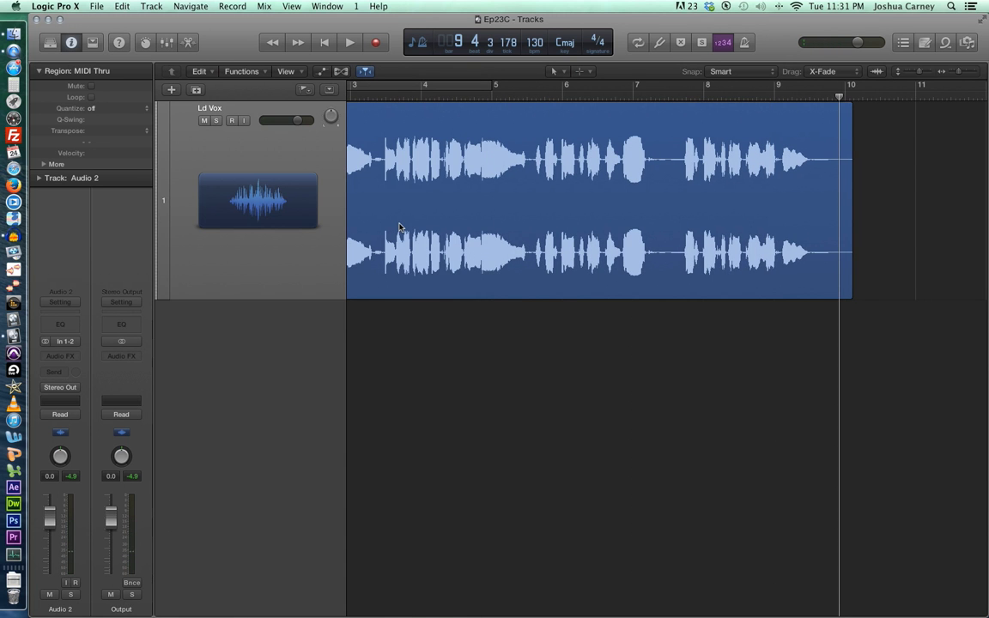
scroll(400, 225, "left", 3)
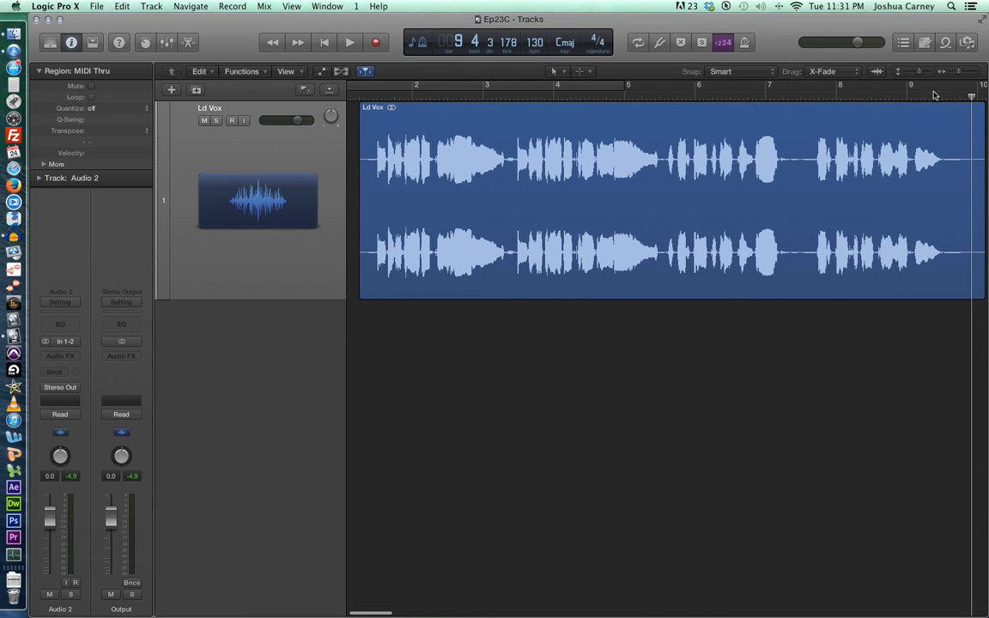
left_click_drag(948, 78, 950, 76)
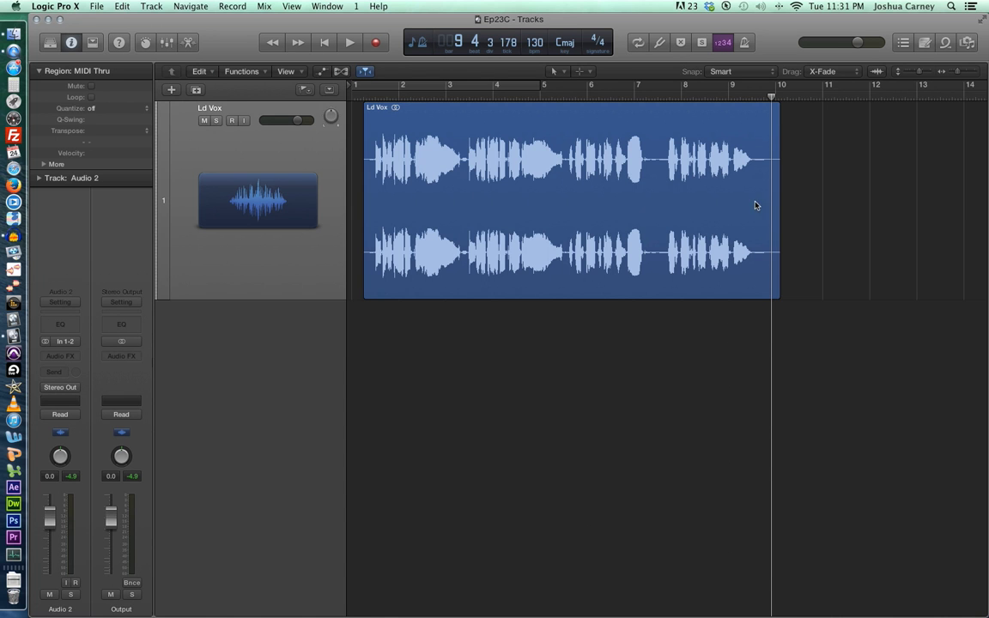
Step: Enable Flex editing on the Ld Vox track and set its flex mode to Flex Pitch
left_click(340, 71)
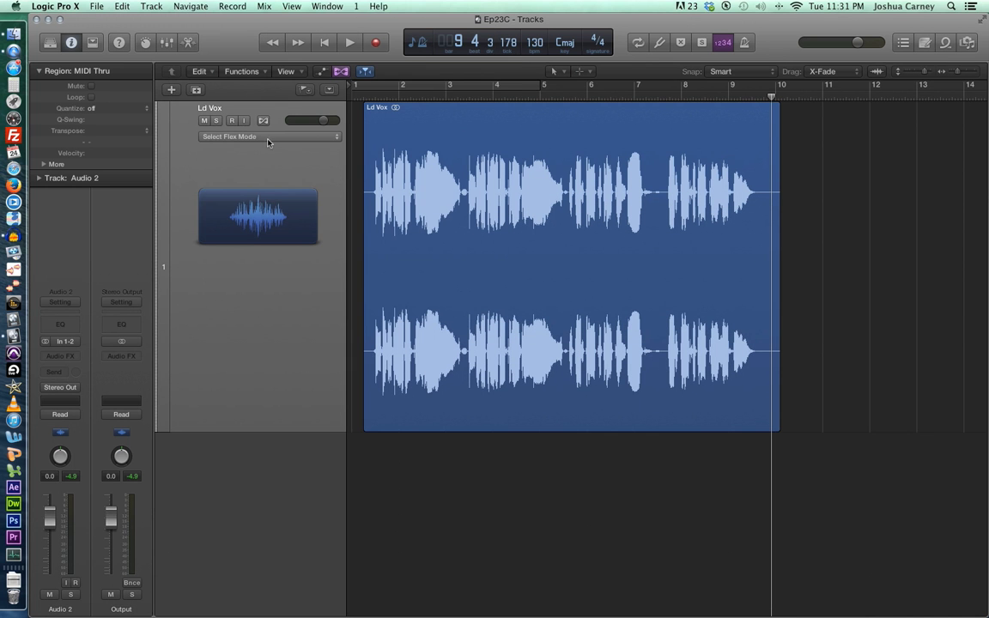
left_click(267, 141)
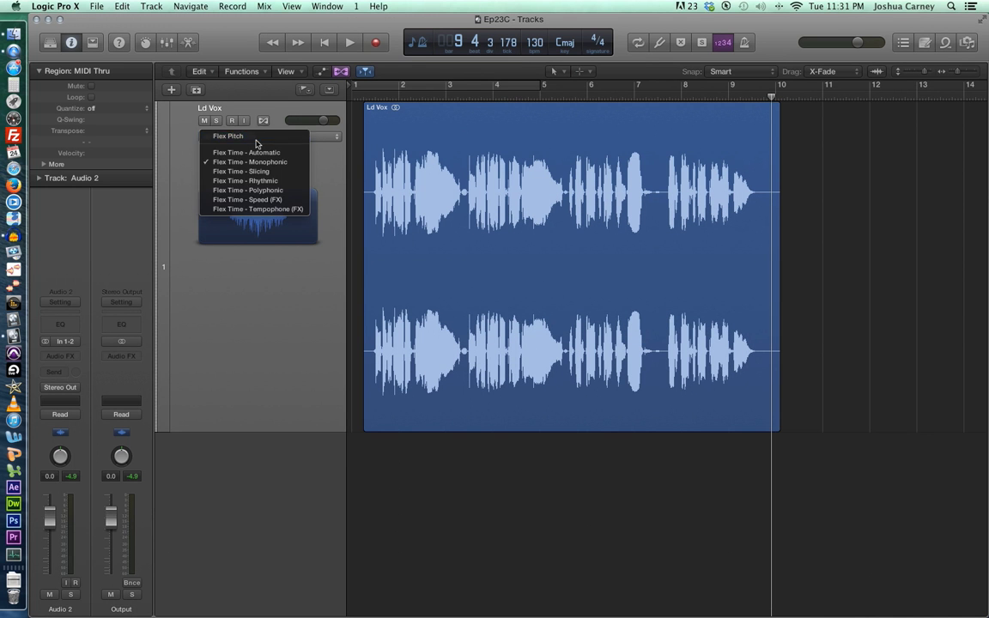
left_click(255, 143)
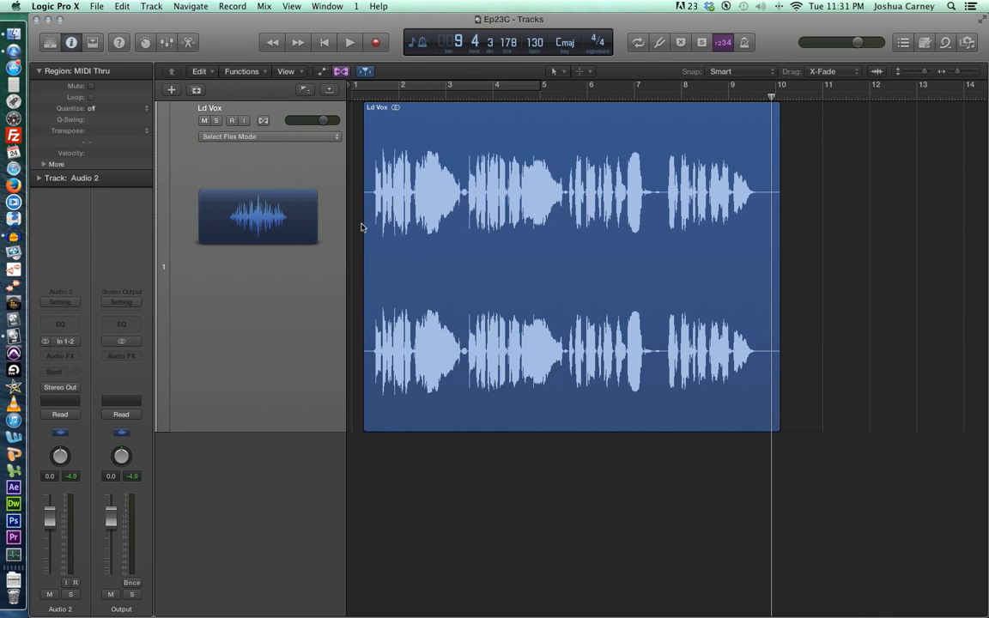
Step: Open the Ld Vox region in the audio editor and enlarge the editor to almost the full window height
double_click(429, 106)
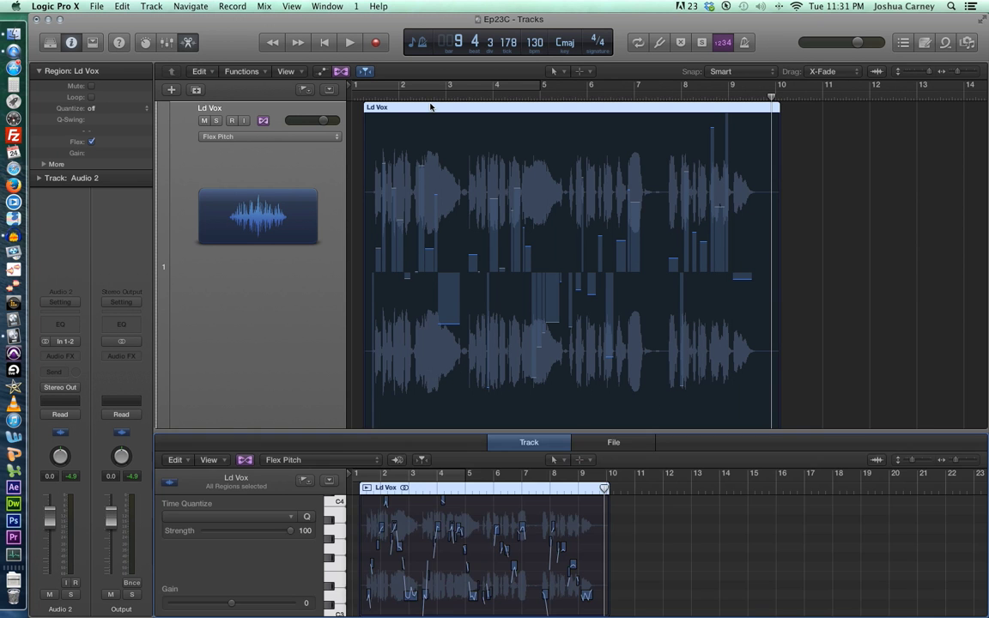
left_click_drag(543, 437, 544, 434)
left_click_drag(566, 303, 566, 117)
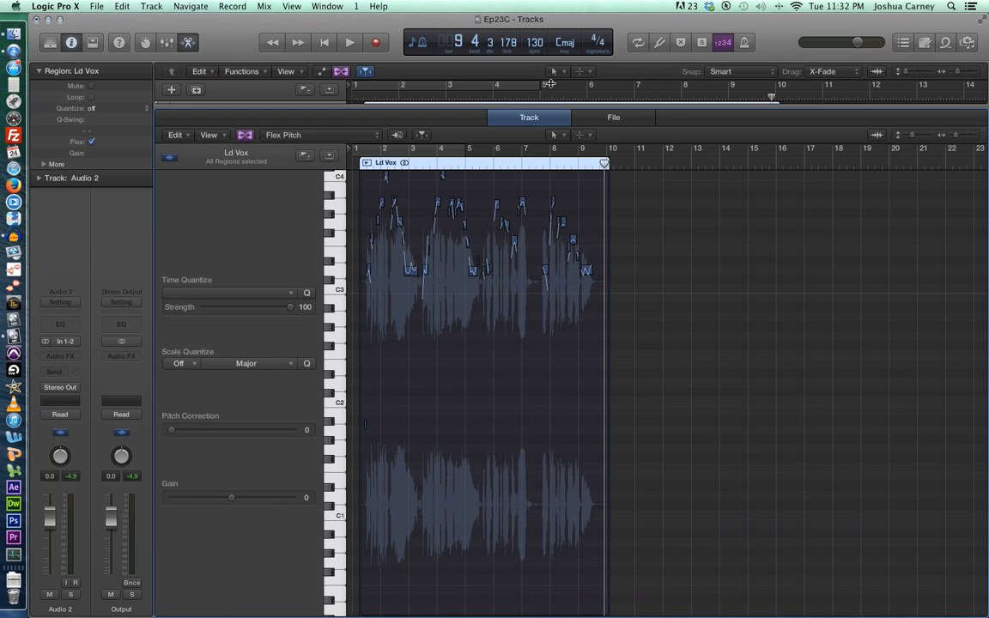
Step: Examine the detected pitch notes of the Ld Vox region up close, from its end back to its beginning
key("super+Right")
key("super+Right")
key("super+Right")
key("super+Right")
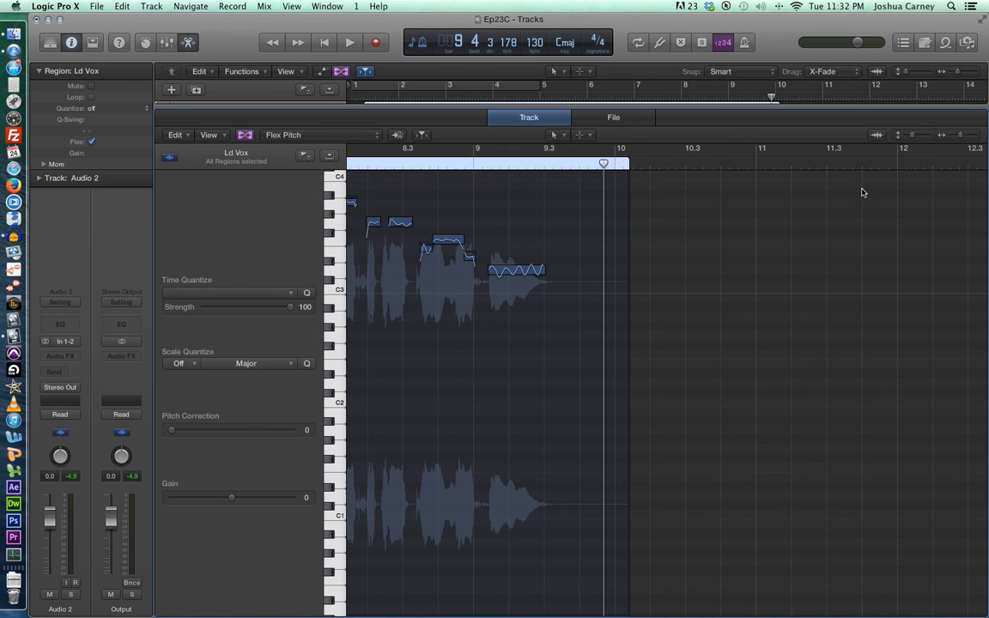
scroll(779, 222, "left", 5)
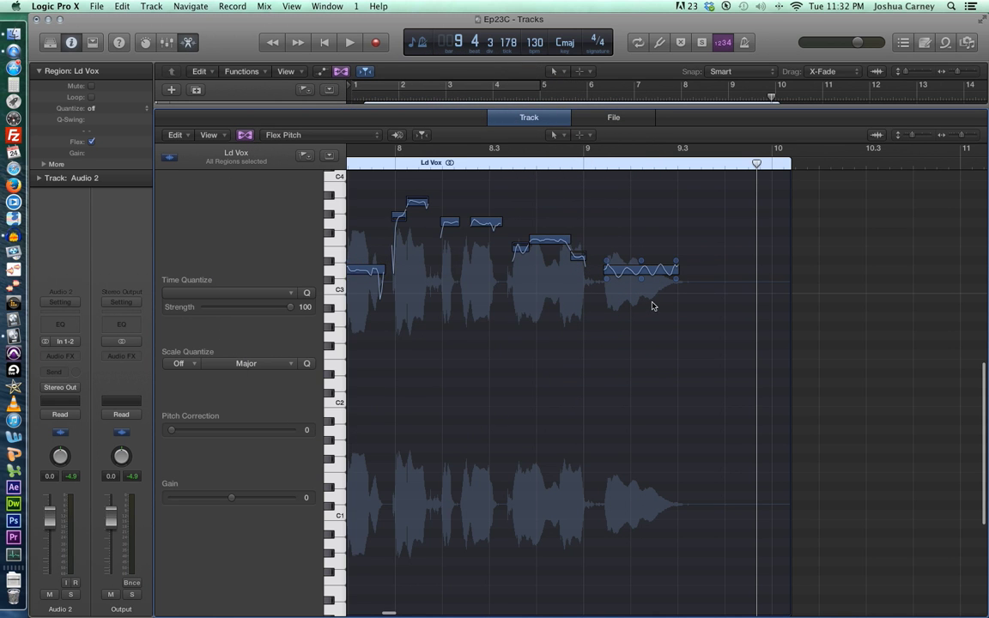
scroll(651, 307, "left", 5)
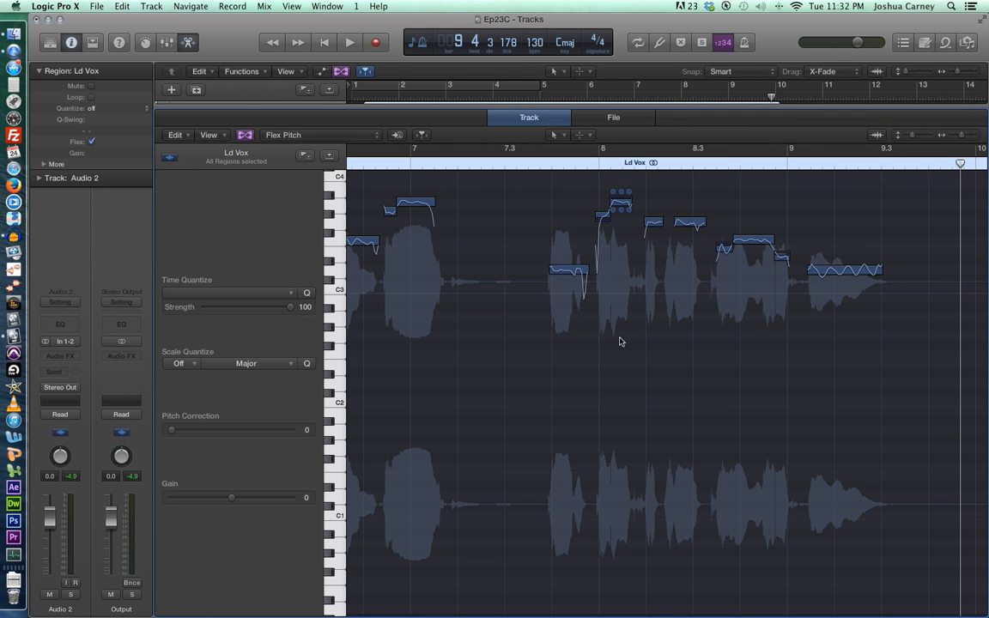
scroll(625, 334, "left", 10)
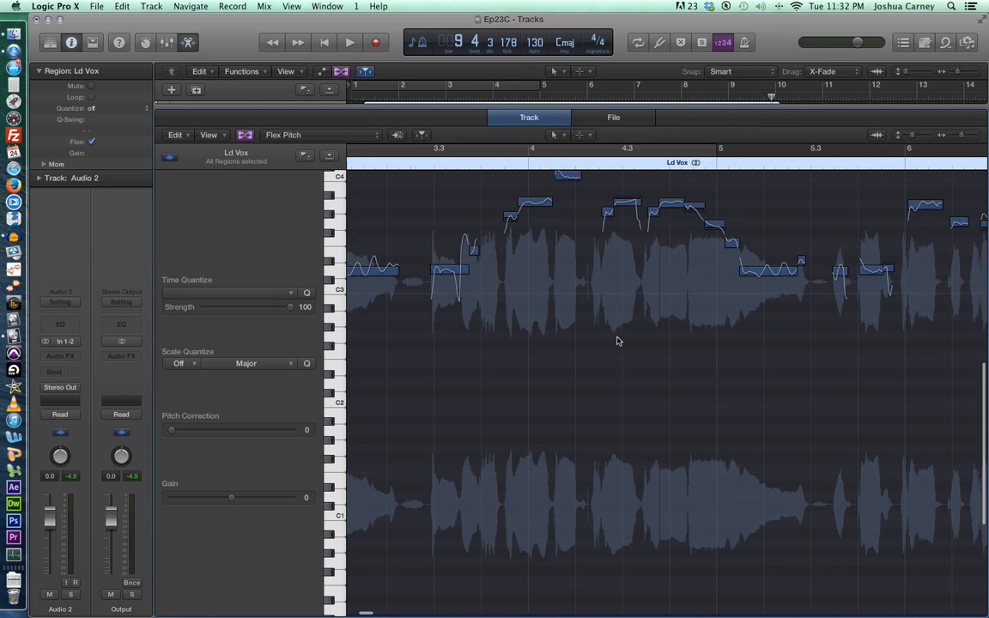
scroll(616, 341, "left", 10)
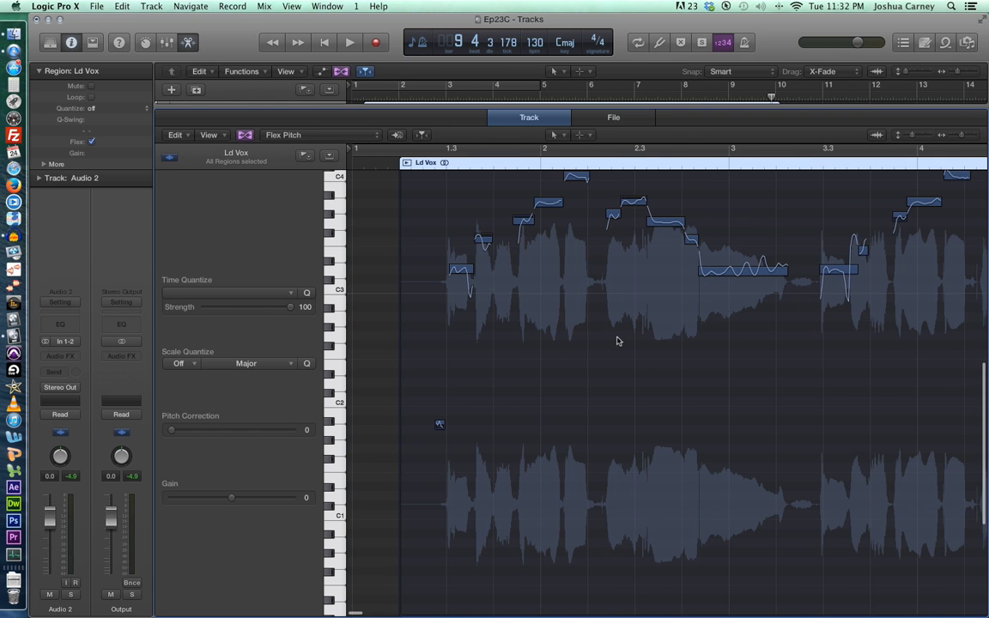
scroll(616, 341, "up", 6)
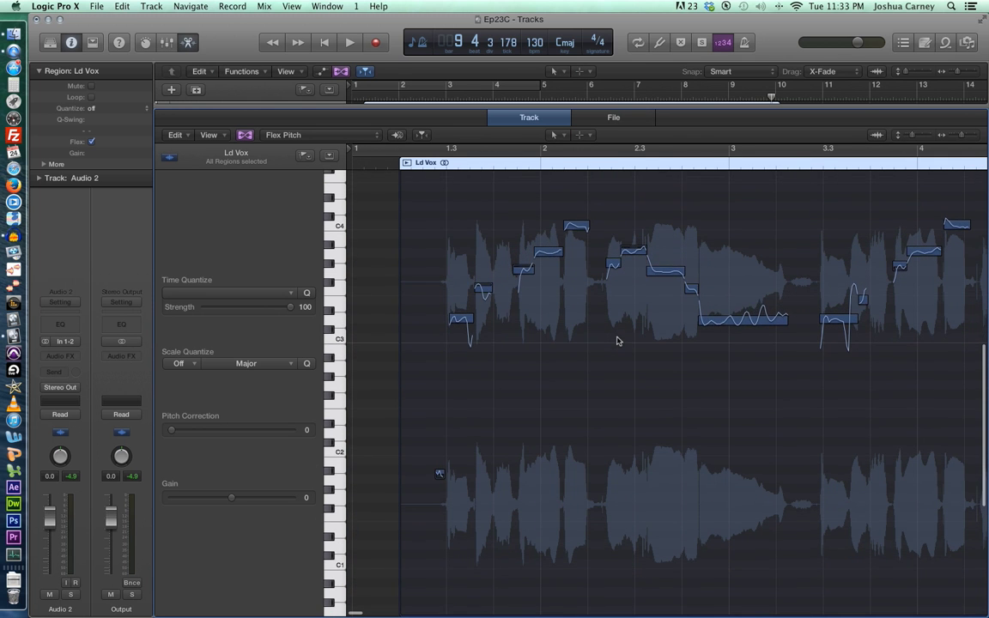
scroll(616, 340, "right", 3)
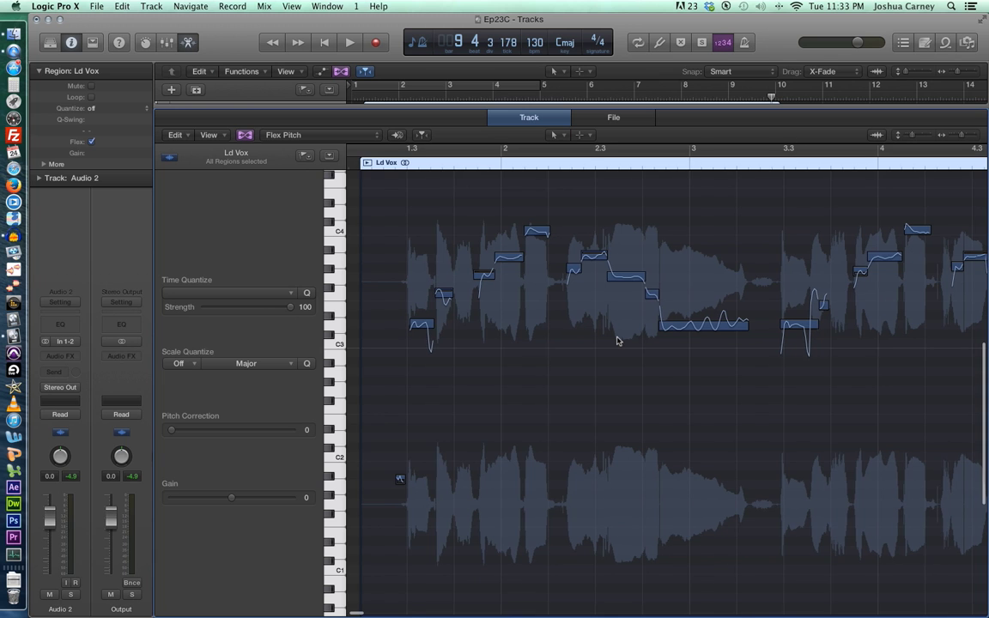
scroll(617, 341, "left", 1)
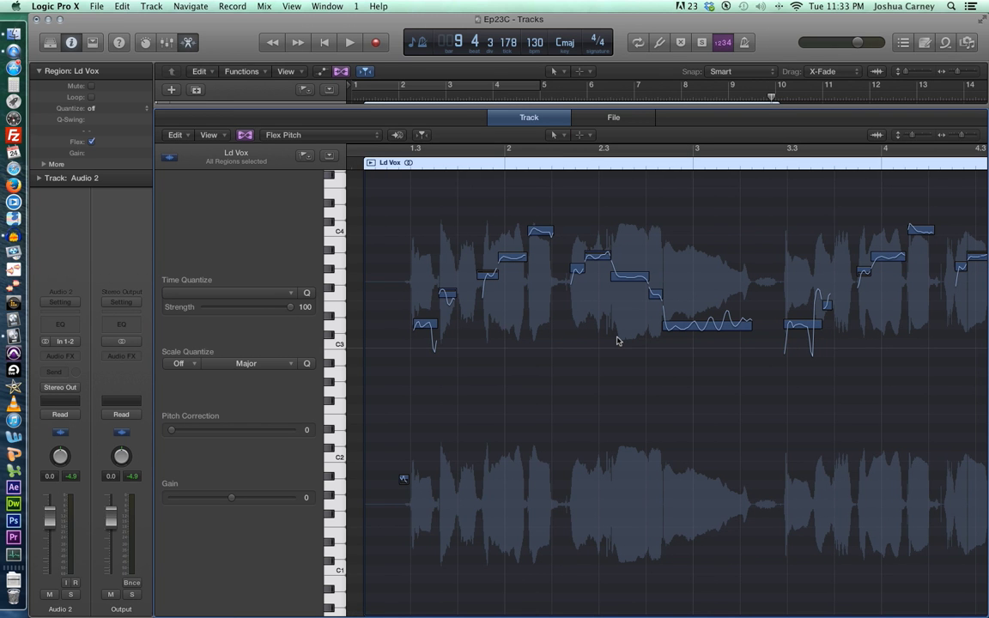
scroll(592, 342, "left", 2)
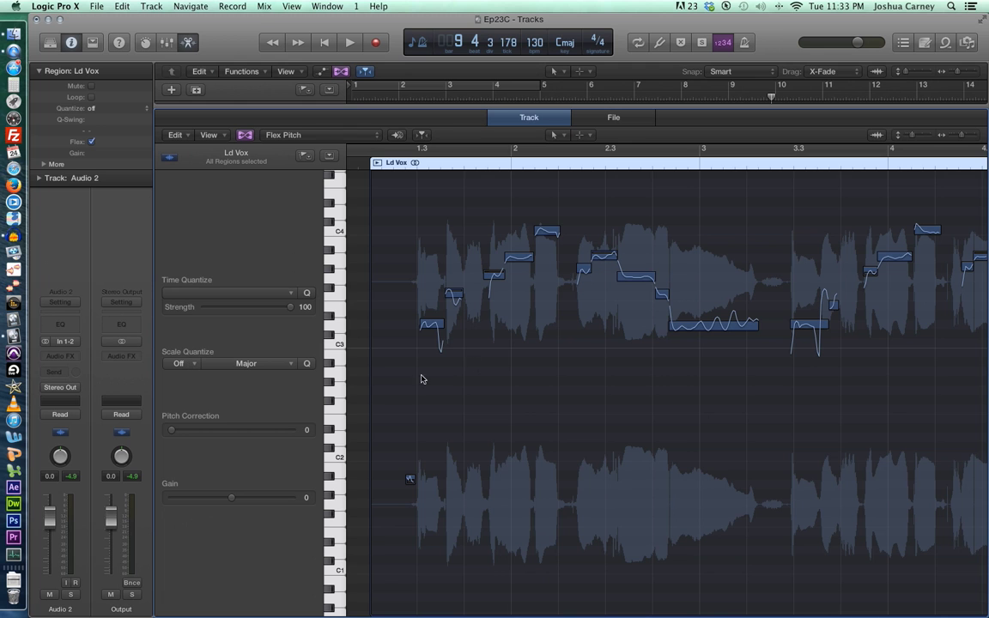
Step: Scale-quantize all notes of the Ld Vox region to D Natural Minor, and deselect them
key("super+a")
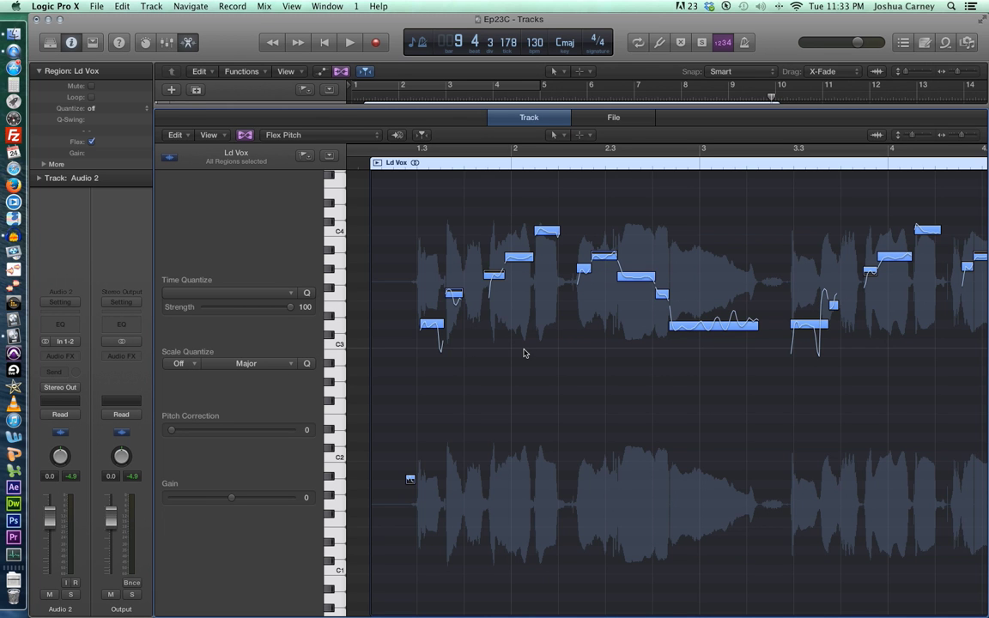
left_click(179, 363)
left_click(188, 408)
left_click(258, 363)
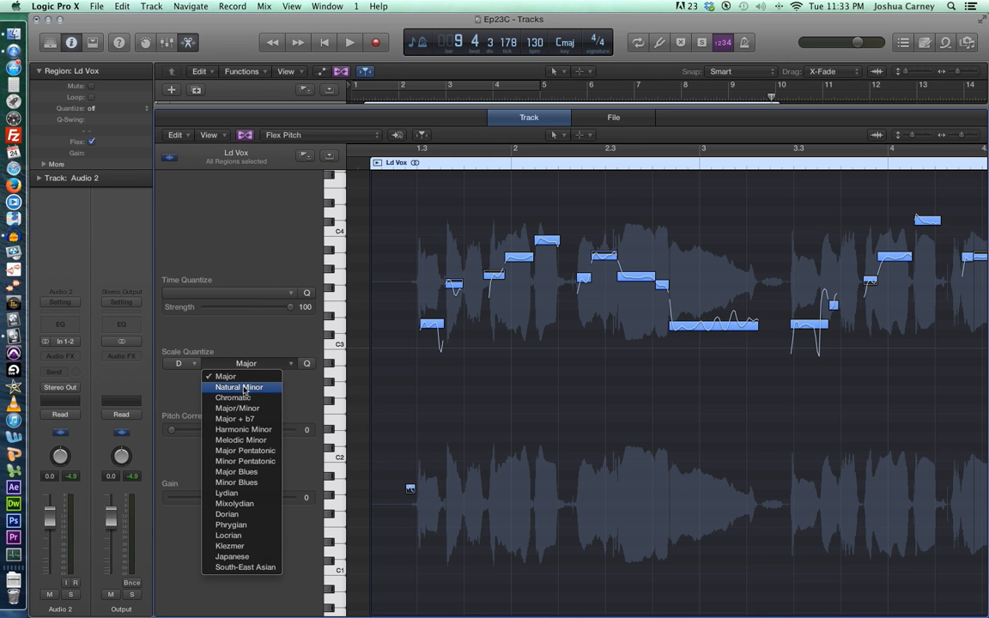
left_click(243, 388)
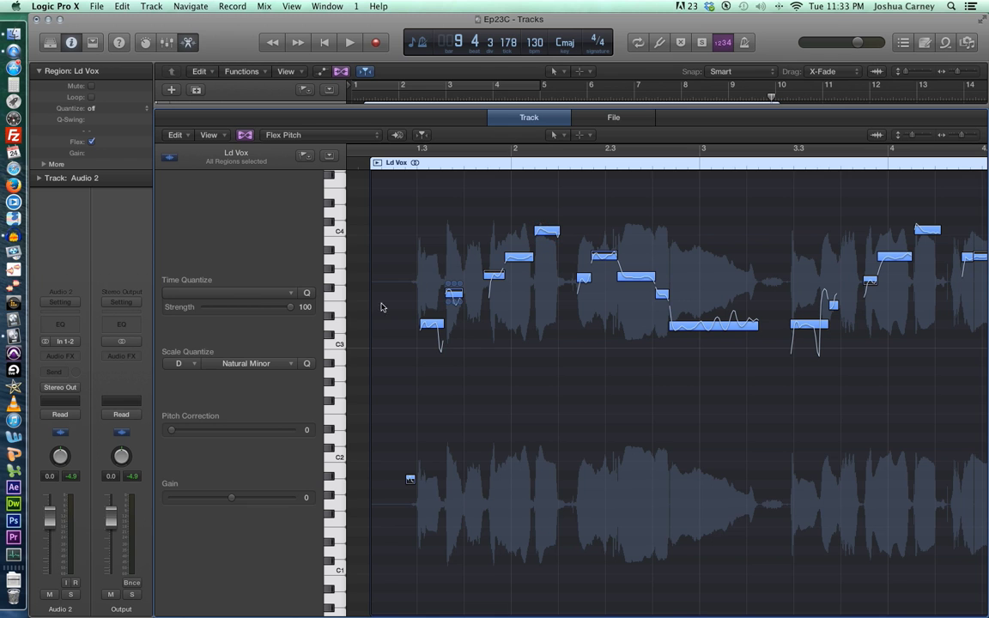
left_click(549, 377)
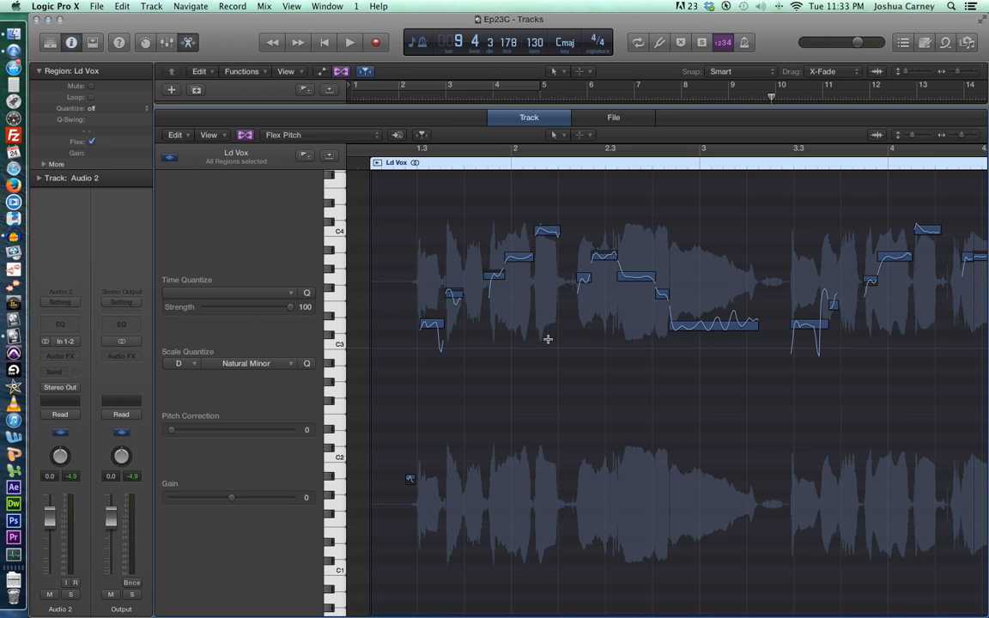
Step: Enlarge the note rows, set Pitch Correction to 100 for all Ld Vox notes, and deselect them
key("super+a")
left_click_drag(913, 138, 918, 137)
scroll(754, 322, "up", 2)
scroll(754, 321, "up", 5)
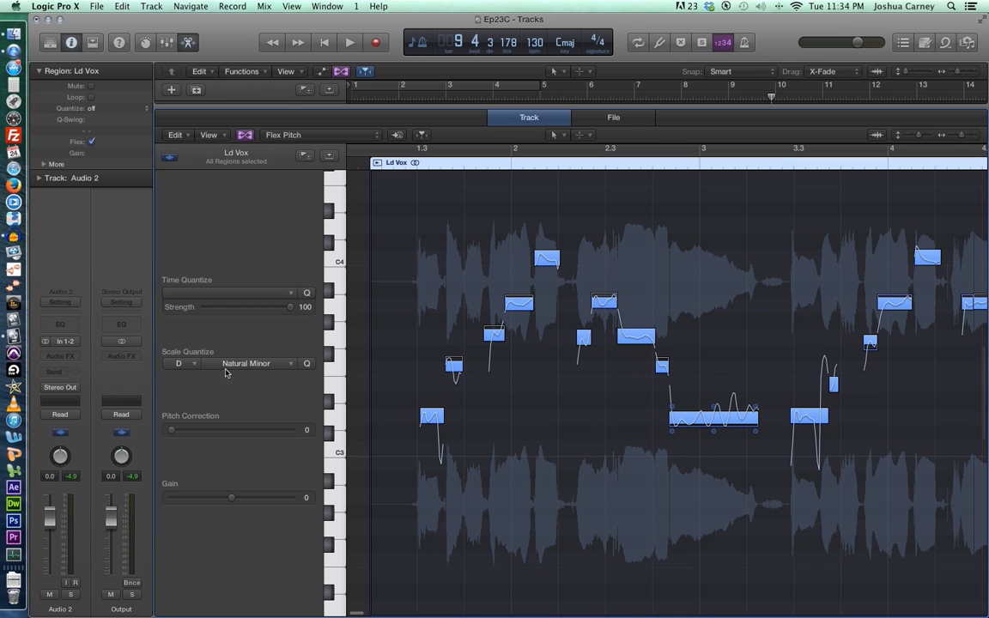
mouse_move(458, 371)
left_click(550, 417)
key("super+a")
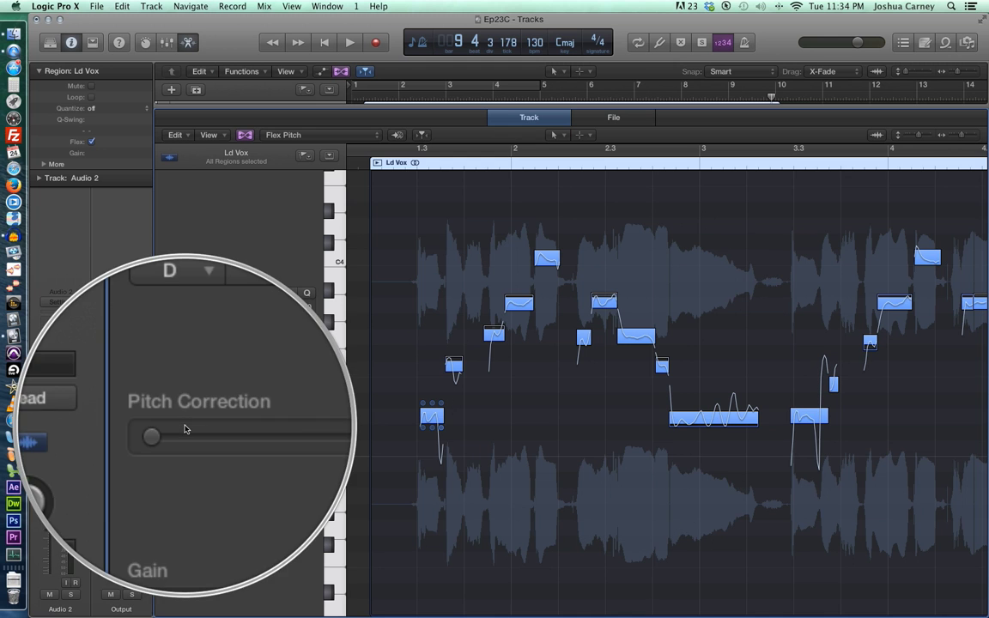
left_click_drag(177, 431, 296, 438)
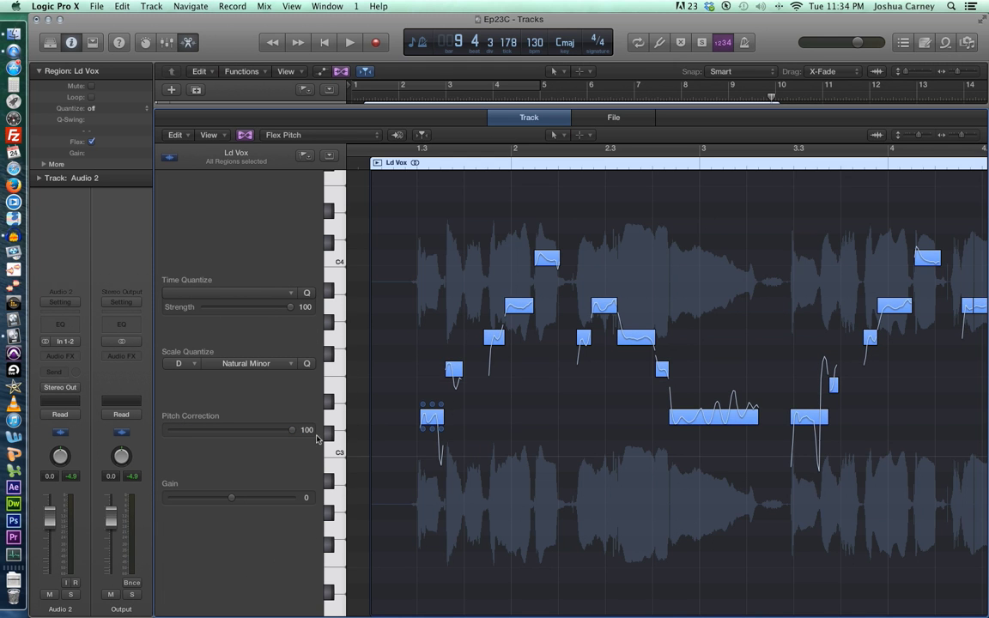
left_click(529, 434)
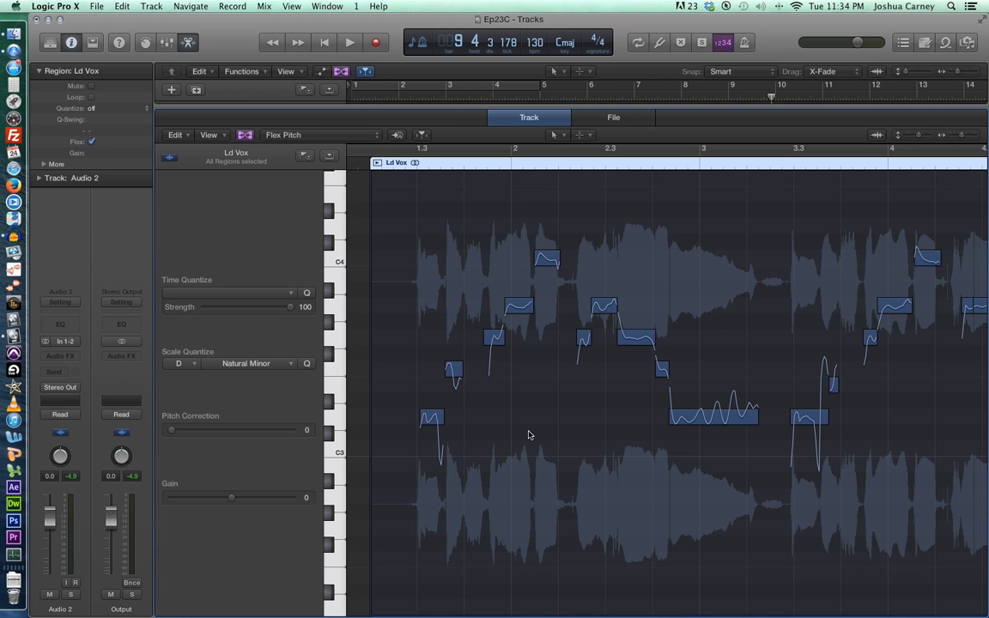
Step: Play the corrected vocal from the region's start, and replay the passage from mid bar 4 into bar 5 twice
double_click(370, 152)
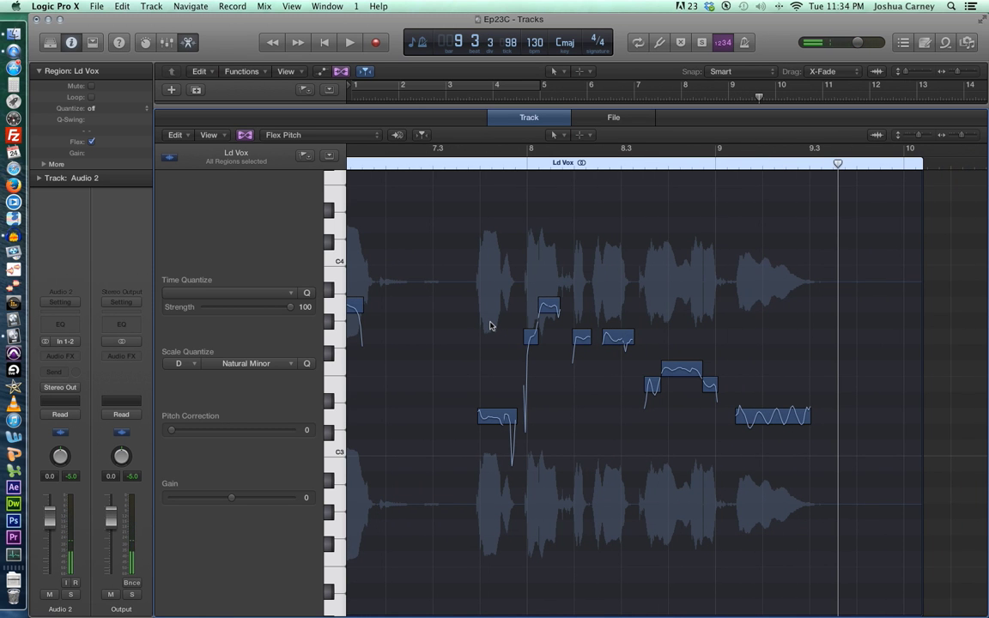
scroll(490, 325, "left", 10)
scroll(490, 325, "left", 5)
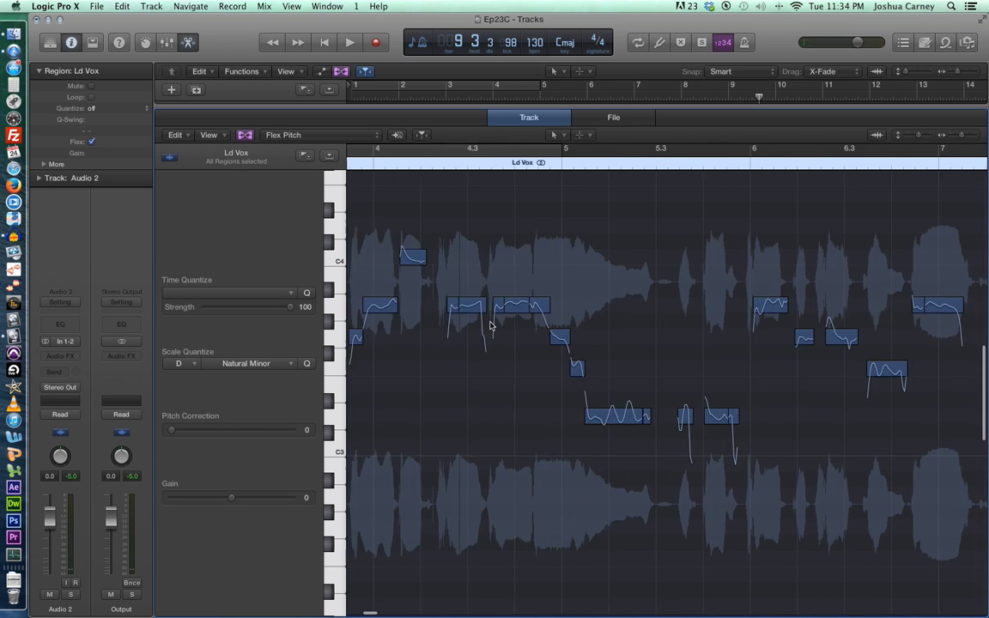
left_click(494, 162)
key("space")
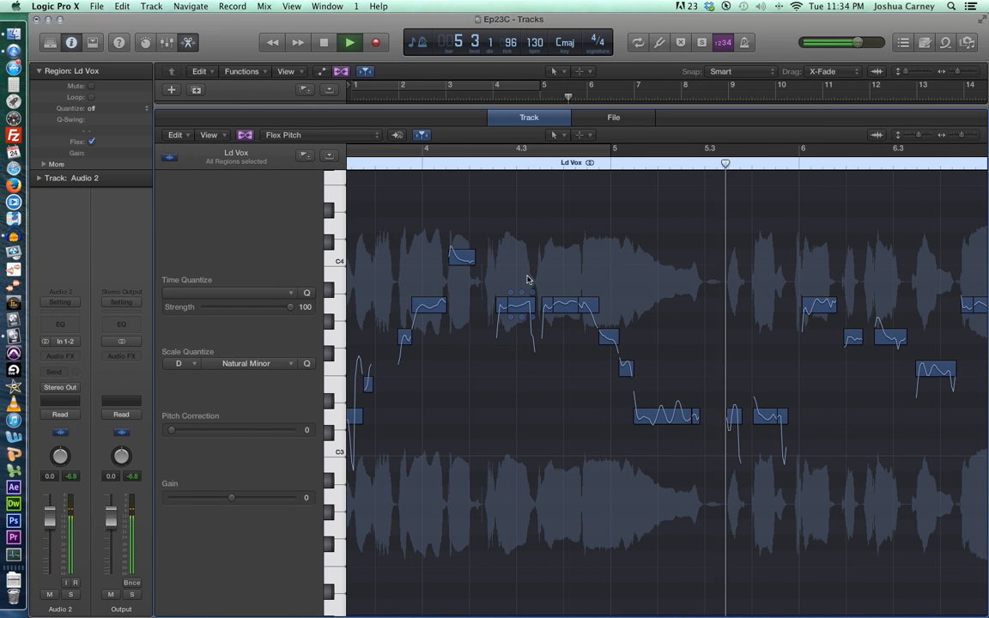
key("space")
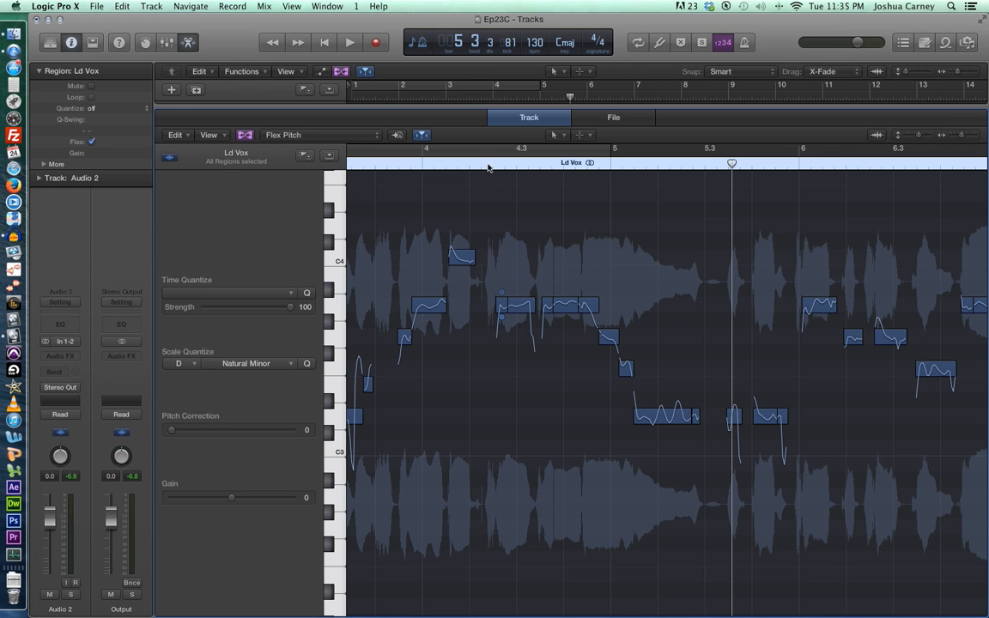
key("space")
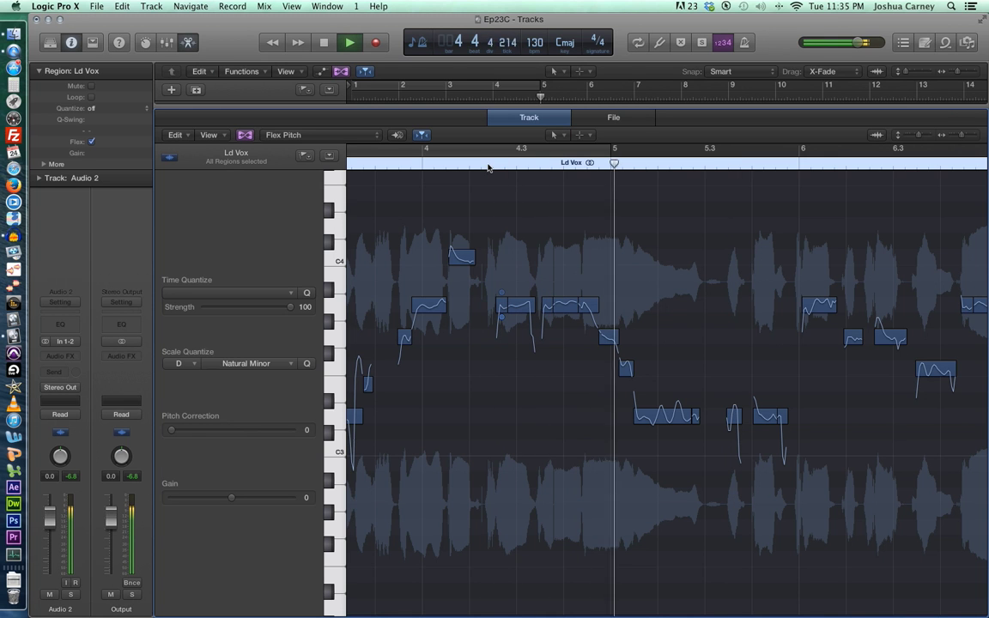
key("space")
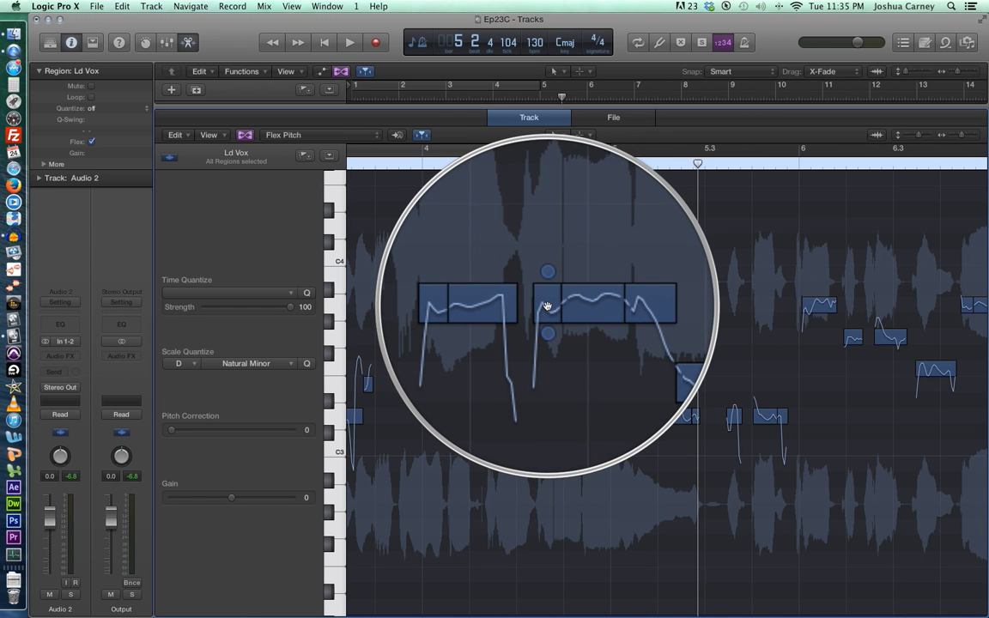
Step: Lower the short A3 note near 4.3.3 by about a semitone using its Fine Pitch control
scroll(689, 229, "up", 5)
scroll(656, 229, "left", 5)
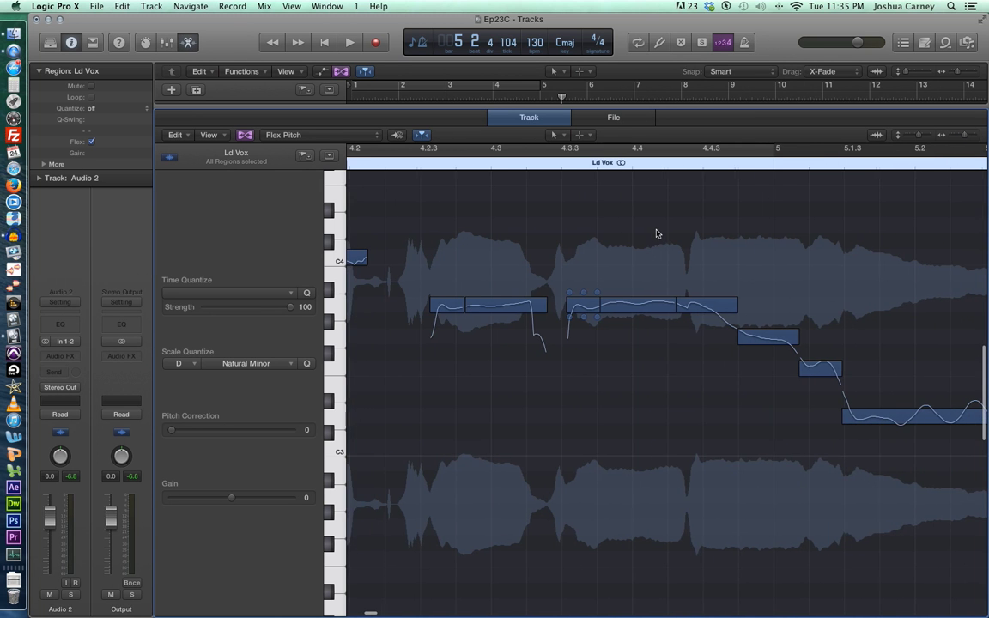
left_click(578, 168)
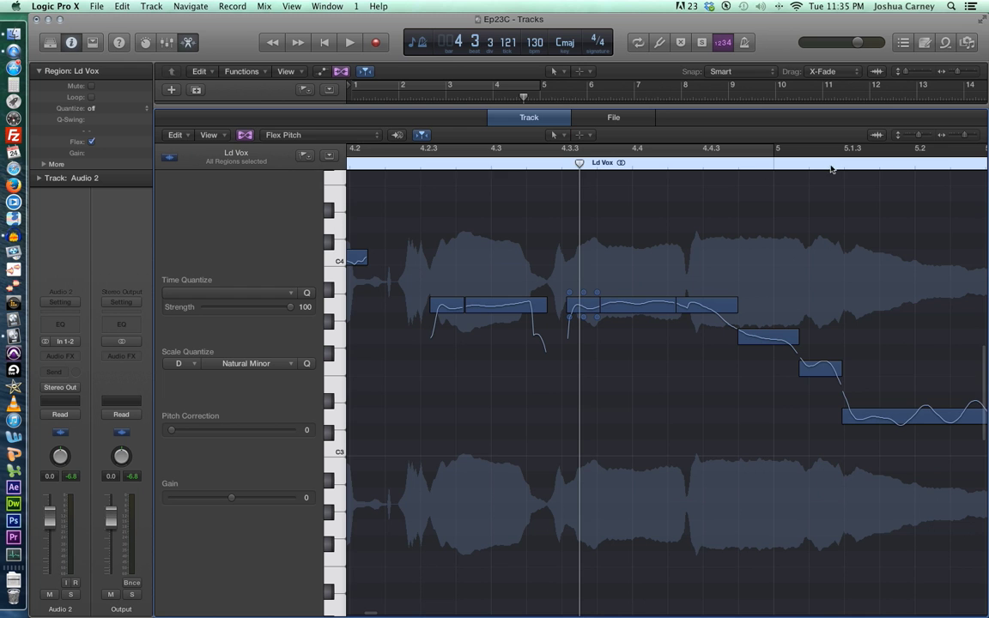
key("super+Right")
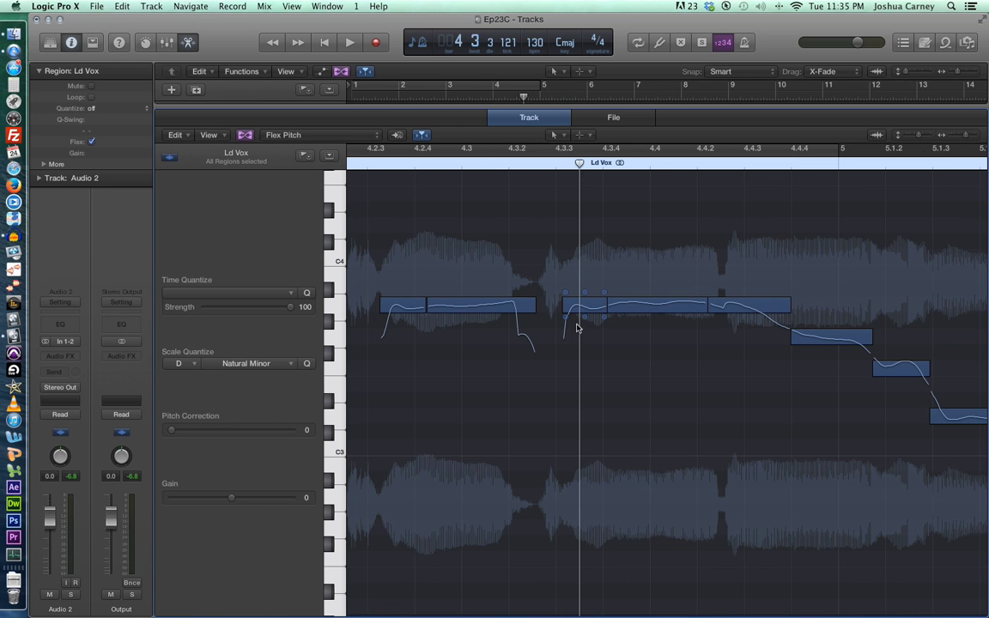
left_click_drag(972, 138, 975, 138)
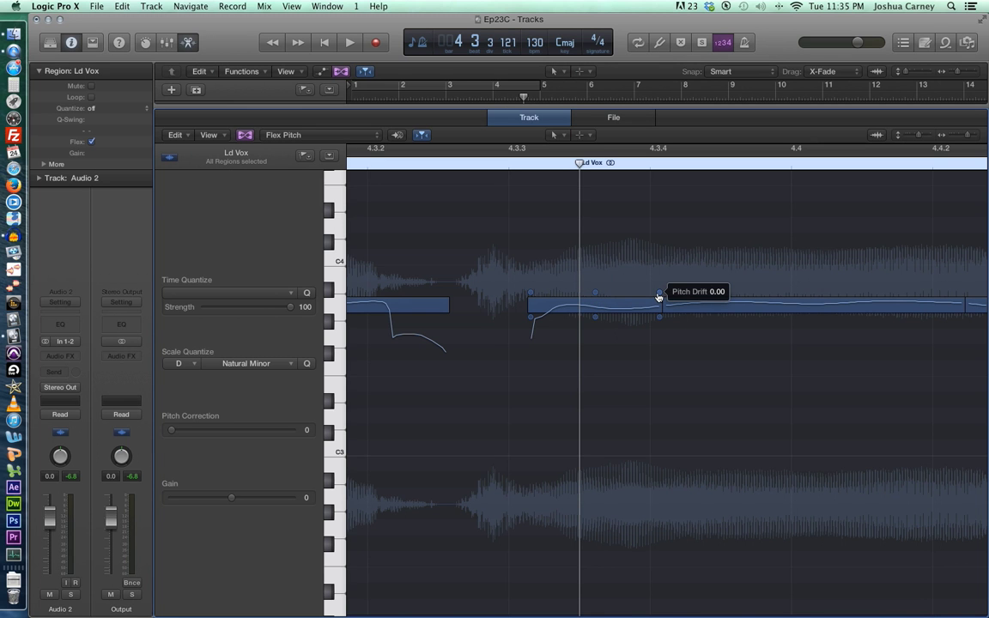
left_click(953, 135)
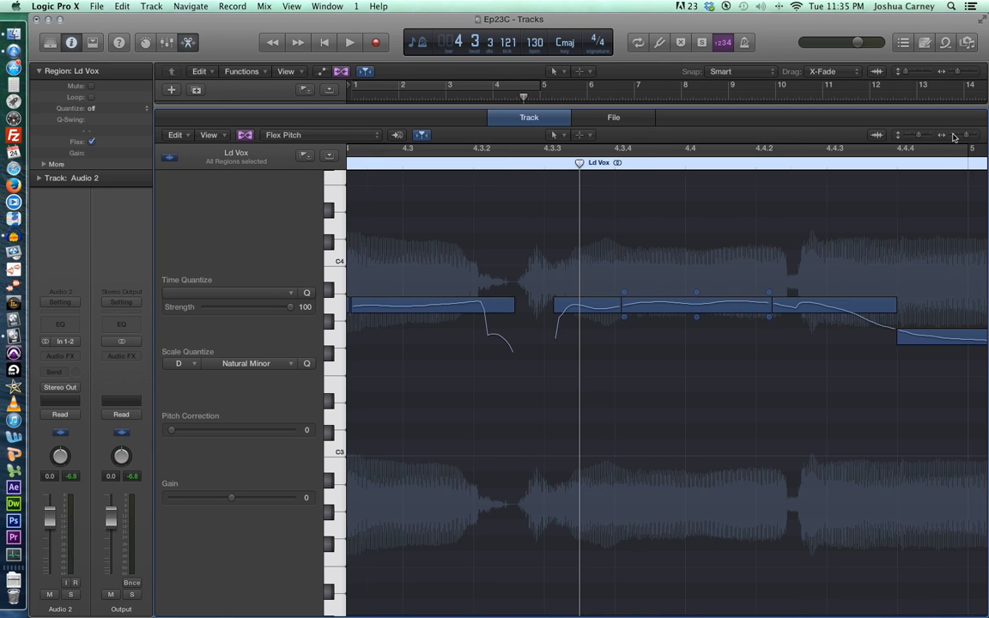
scroll(684, 247, "left", 5)
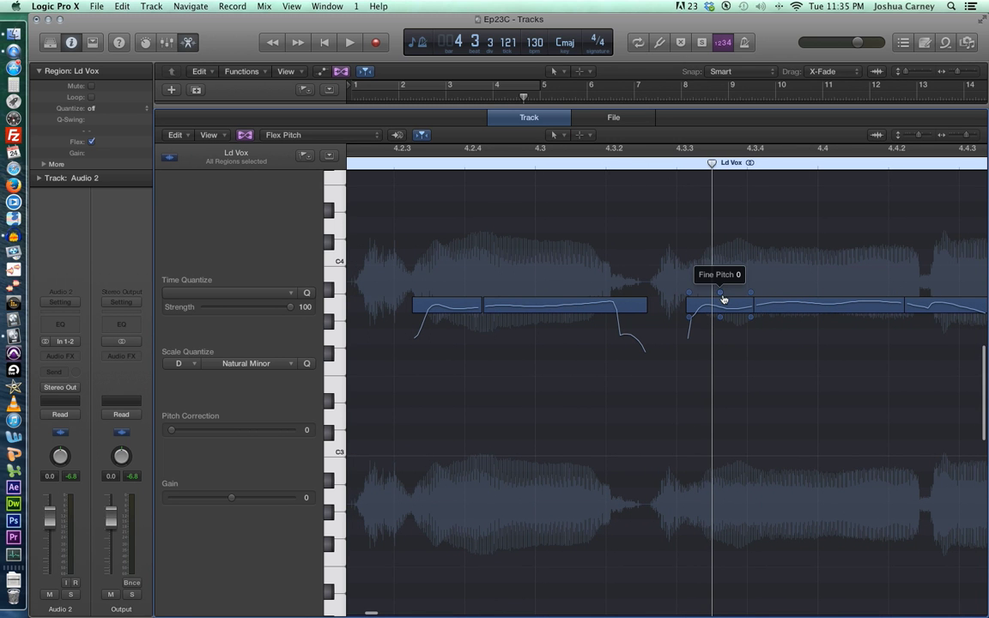
left_click_drag(719, 292, 719, 305)
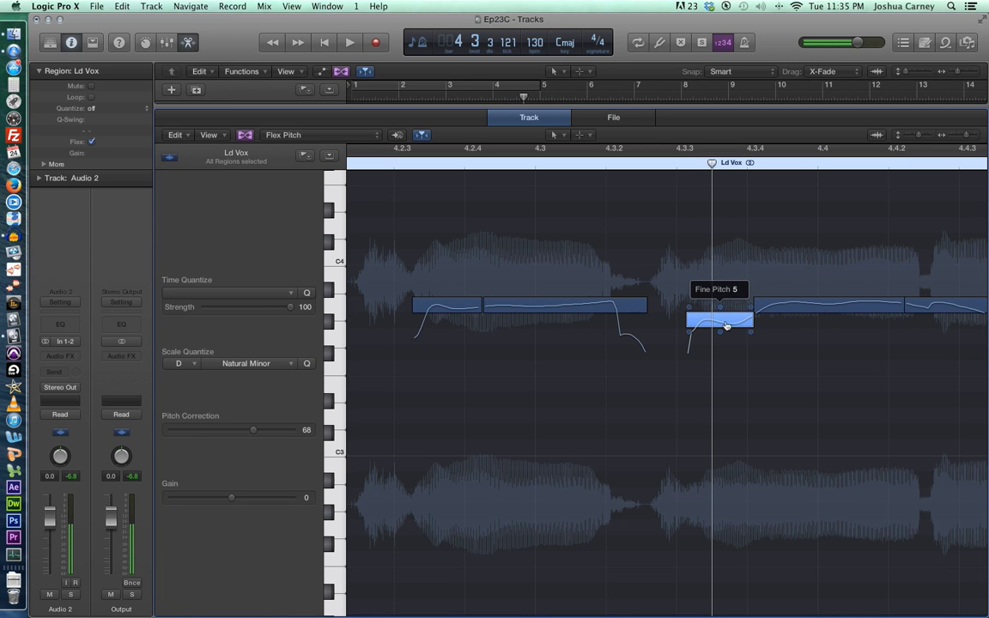
Step: Set the Fine Pitch of the short vocal note near 4.2.4 to 31 and the one near 4.3.3 to 7
left_click_drag(447, 292, 446, 310)
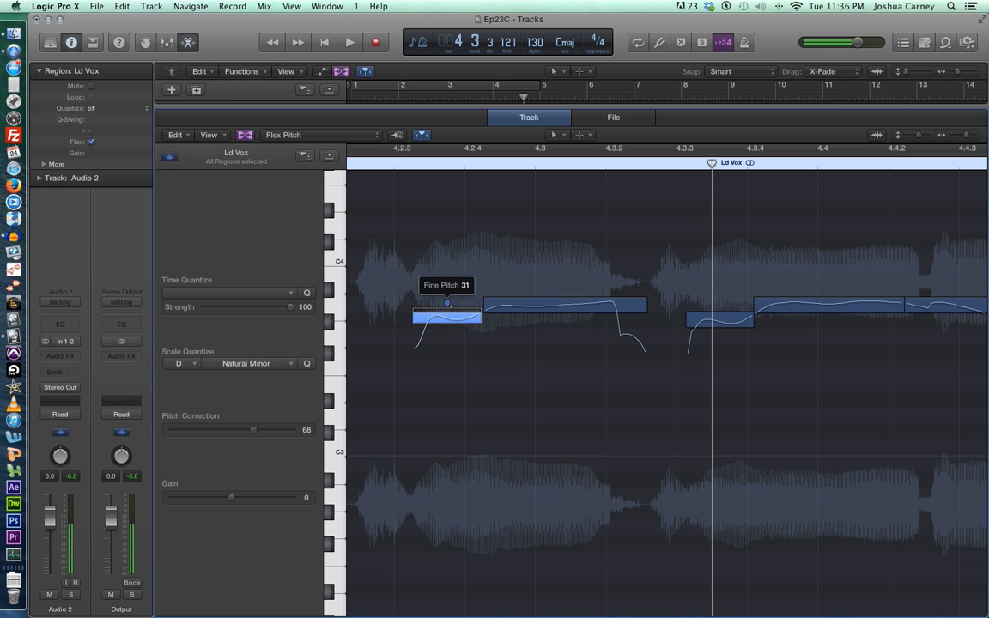
left_click(720, 307)
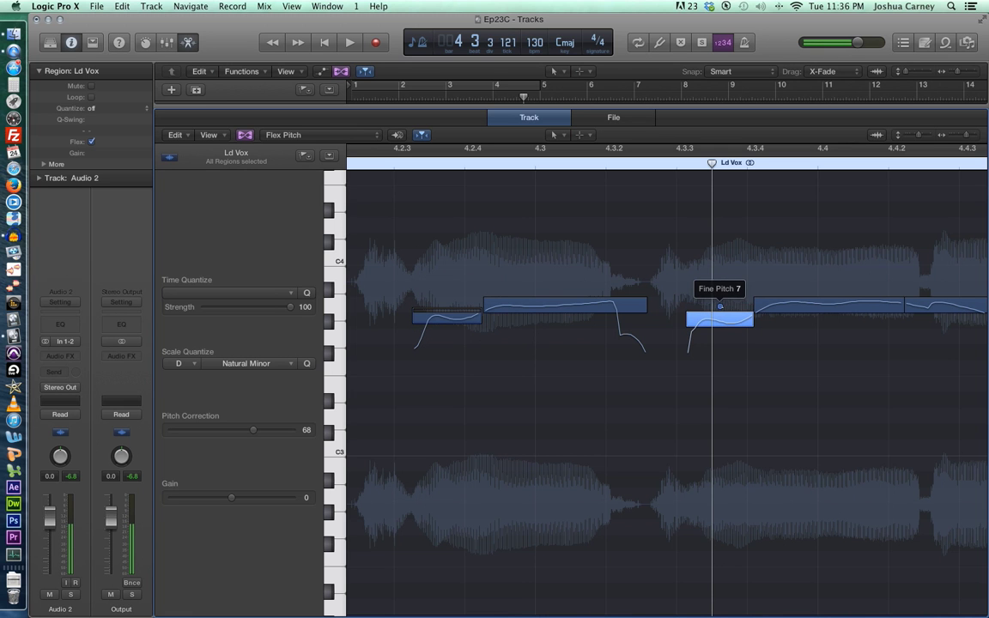
Step: Play the adjusted vocal passage from beat 4.2 into bar 5 and stop playback
key("super+Left")
key("super+Left")
key("super+Left")
key("super+Left")
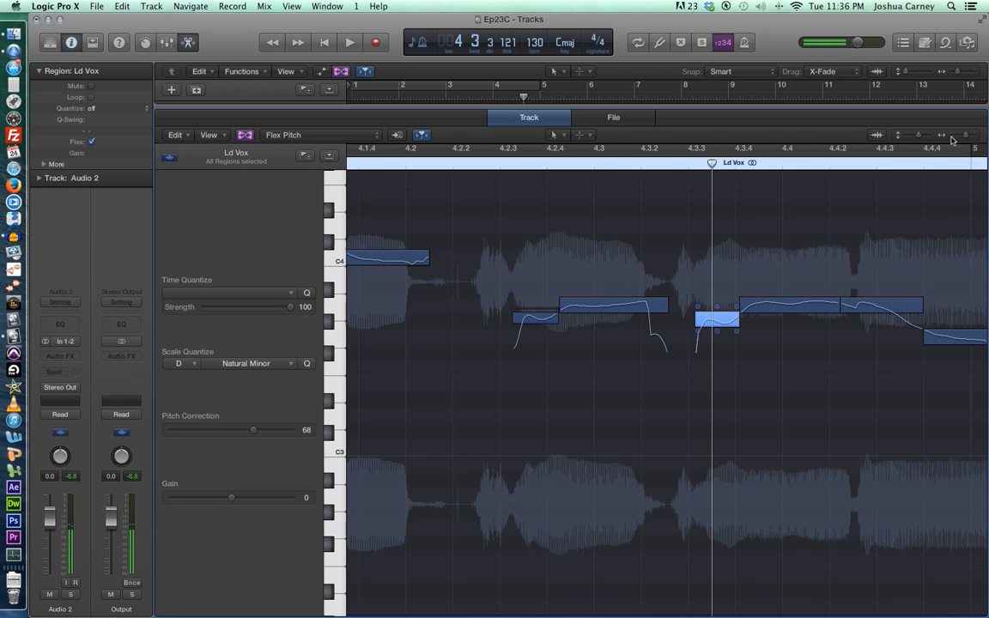
left_click(614, 163)
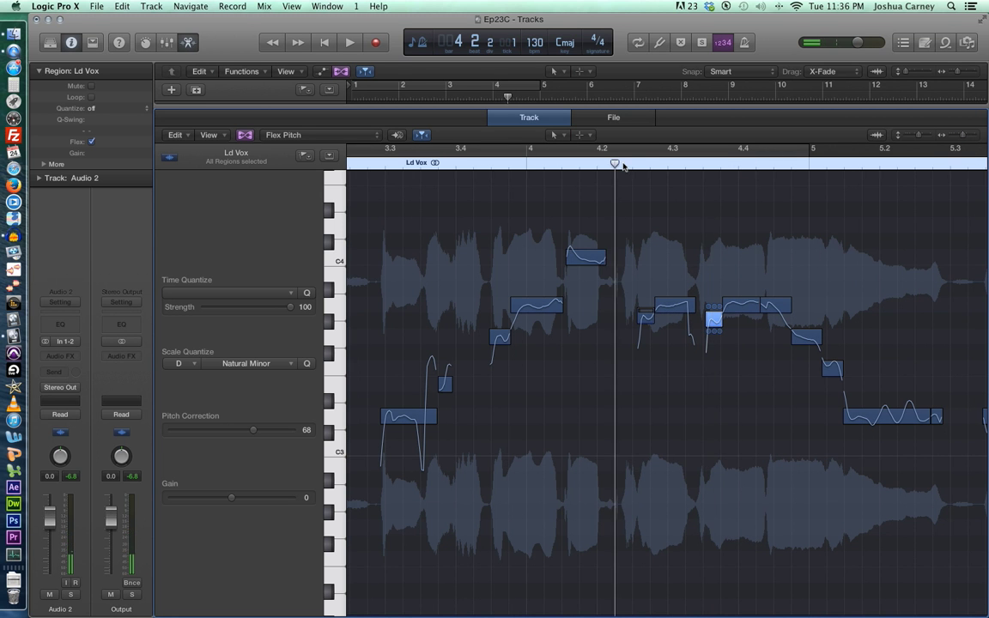
key("space")
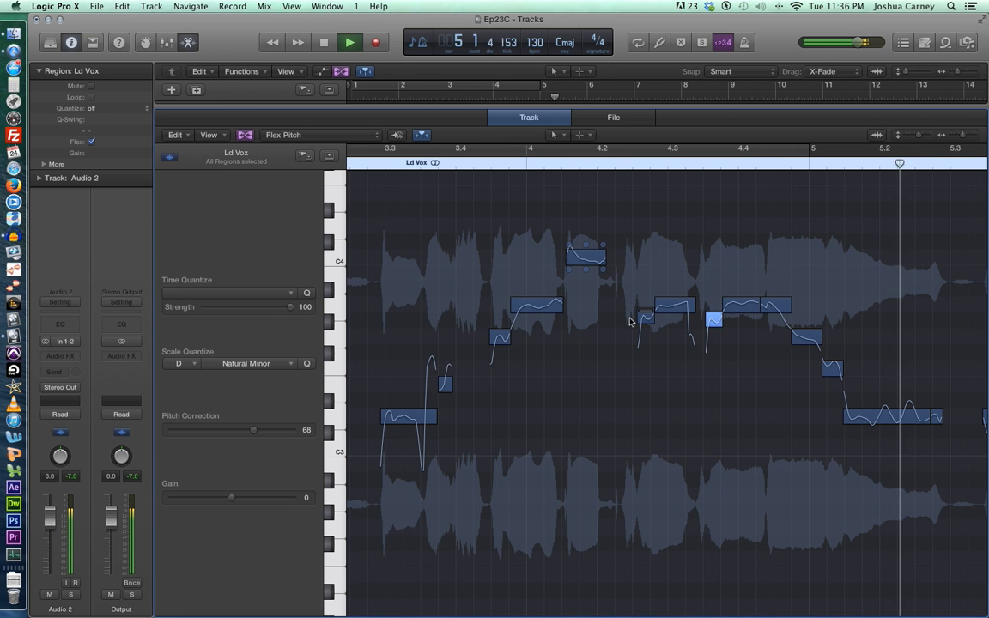
key("space")
Step: Select all notes of the Ld Vox region and set their Vibrato to 0%
scroll(608, 409, "left", 10)
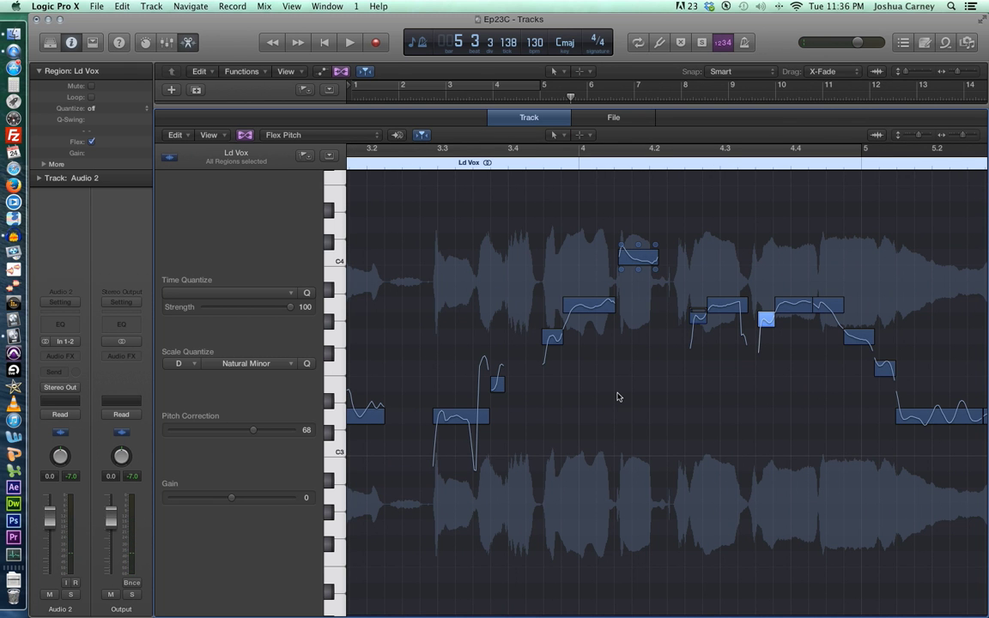
left_click(617, 396)
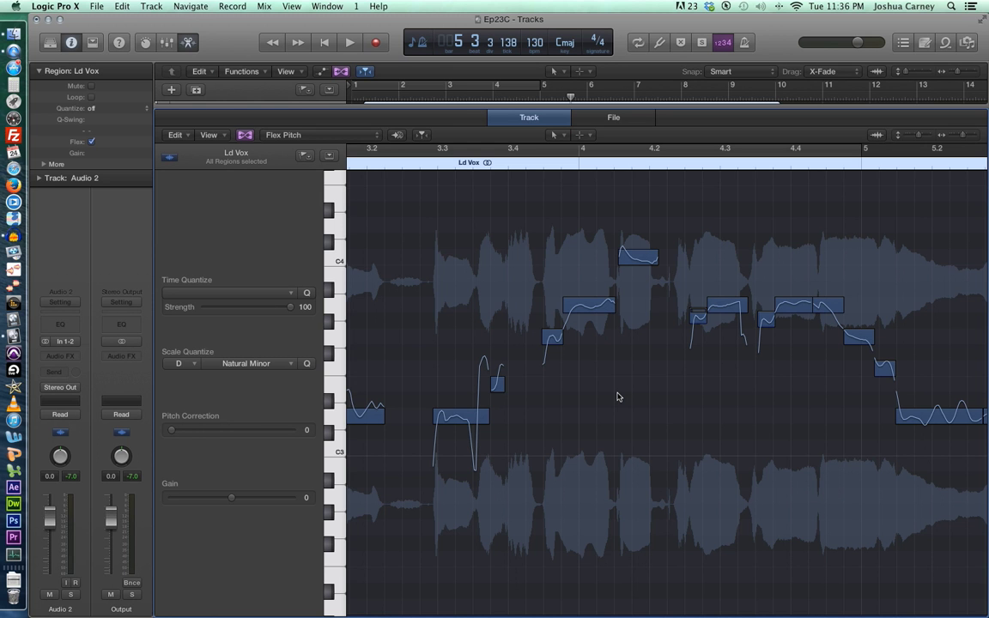
scroll(617, 396, "right", 8)
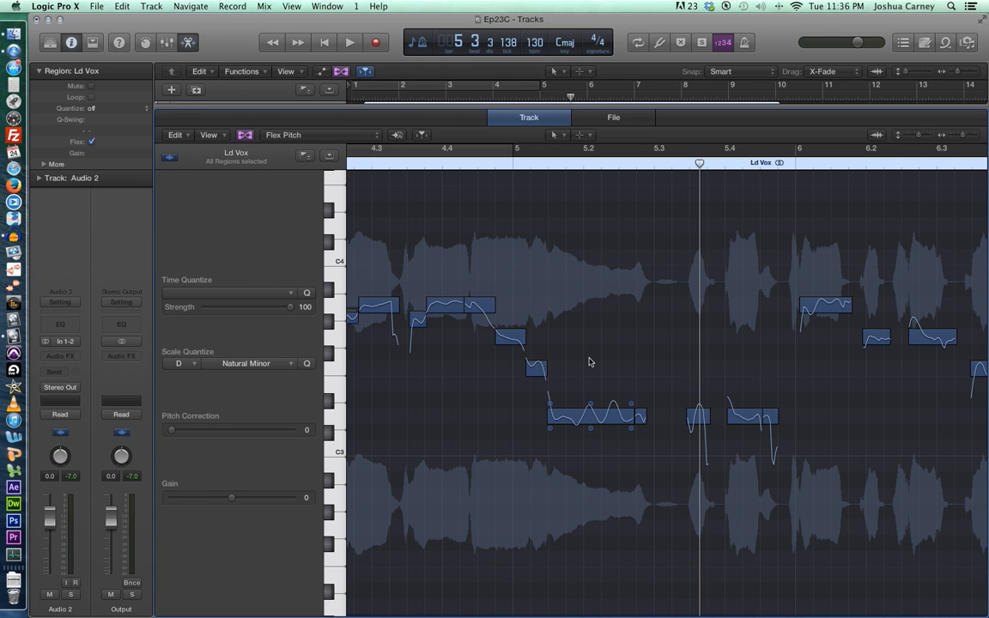
key("super+a")
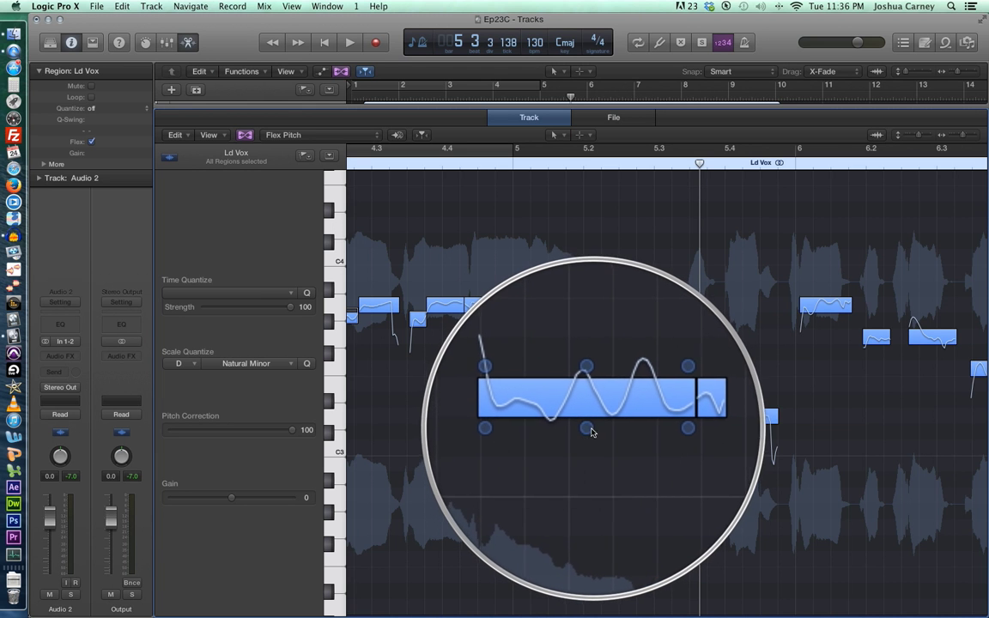
left_click_drag(590, 430, 591, 430)
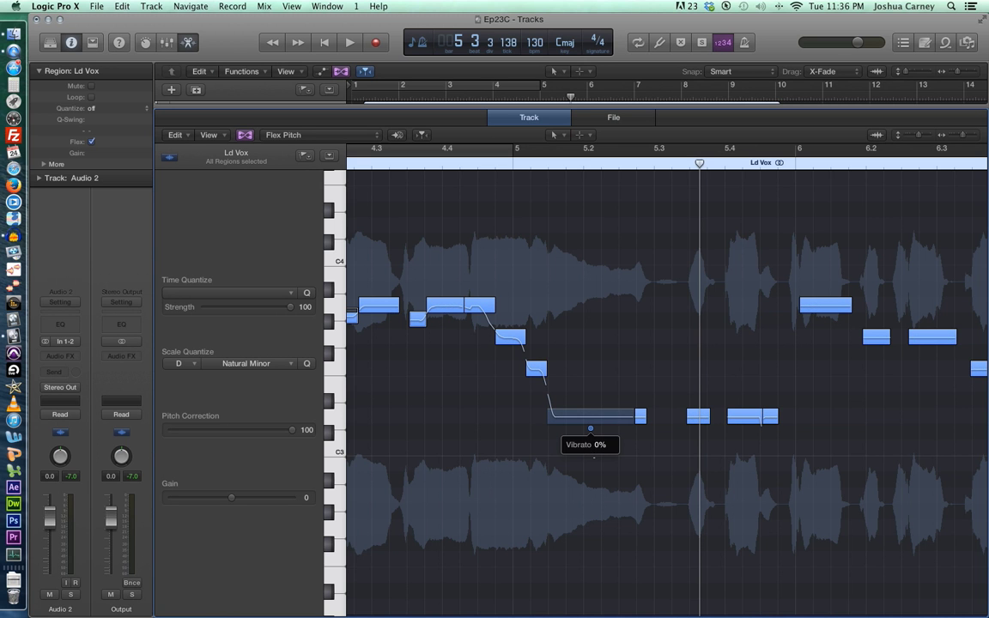
left_click_drag(591, 428, 591, 428)
Step: Play the flattened vocal from the region's start through bar 9 and stop playback
scroll(556, 375, "left", 10)
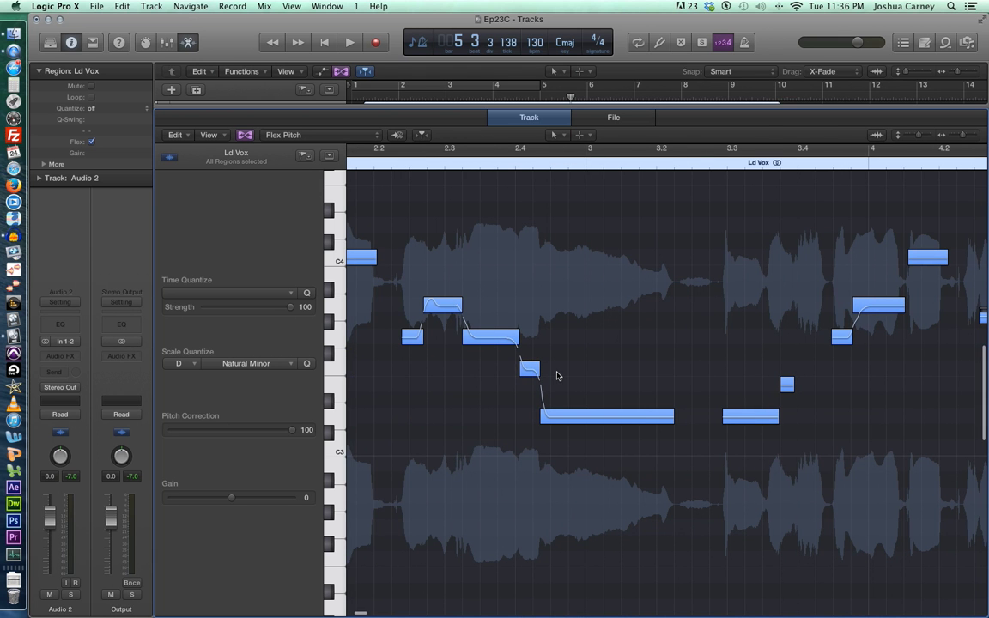
scroll(559, 350, "left", 5)
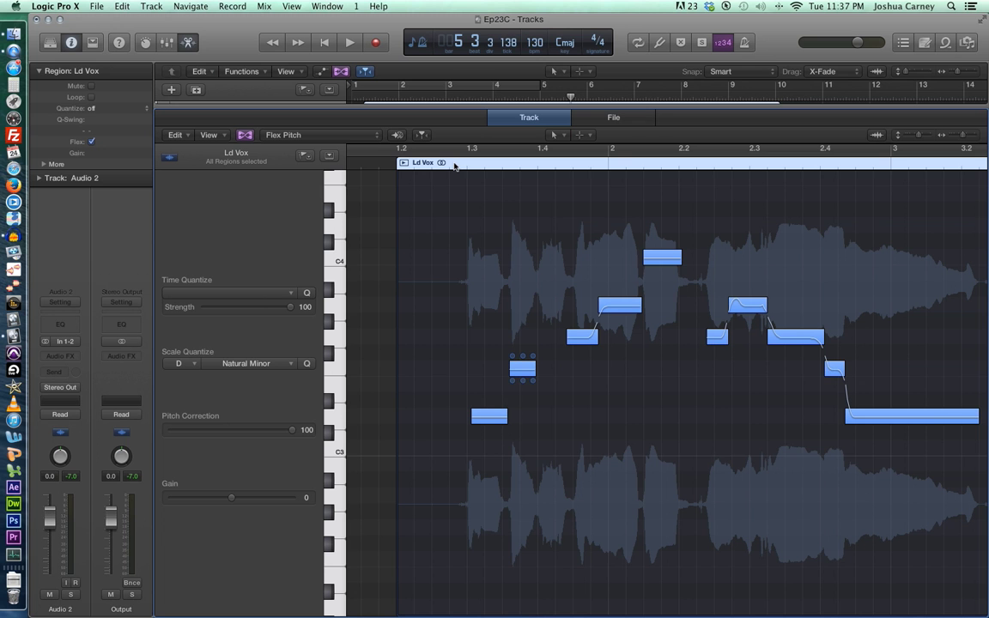
key("shift+space")
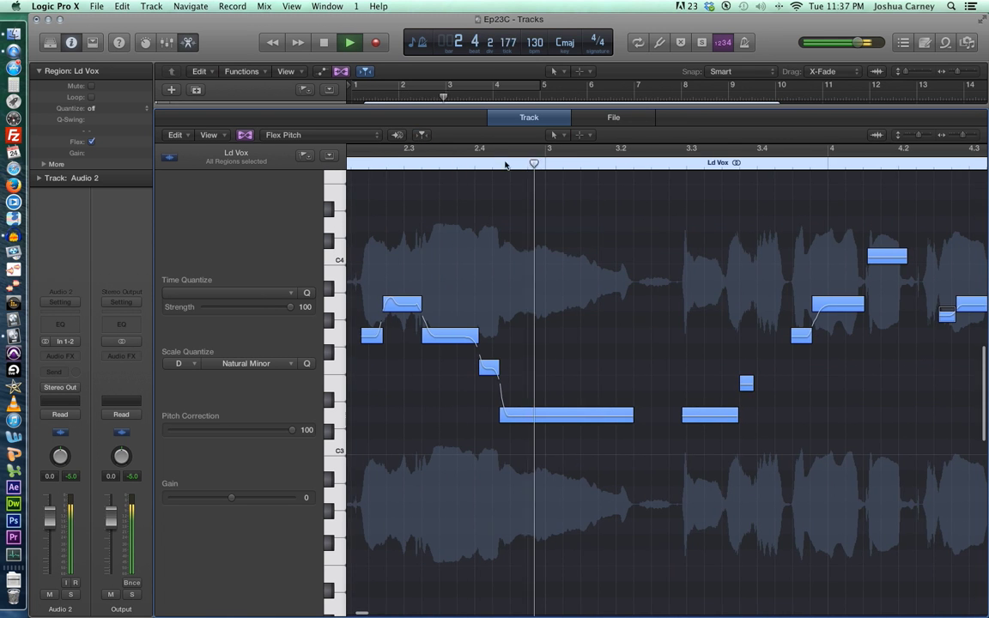
left_click(421, 135)
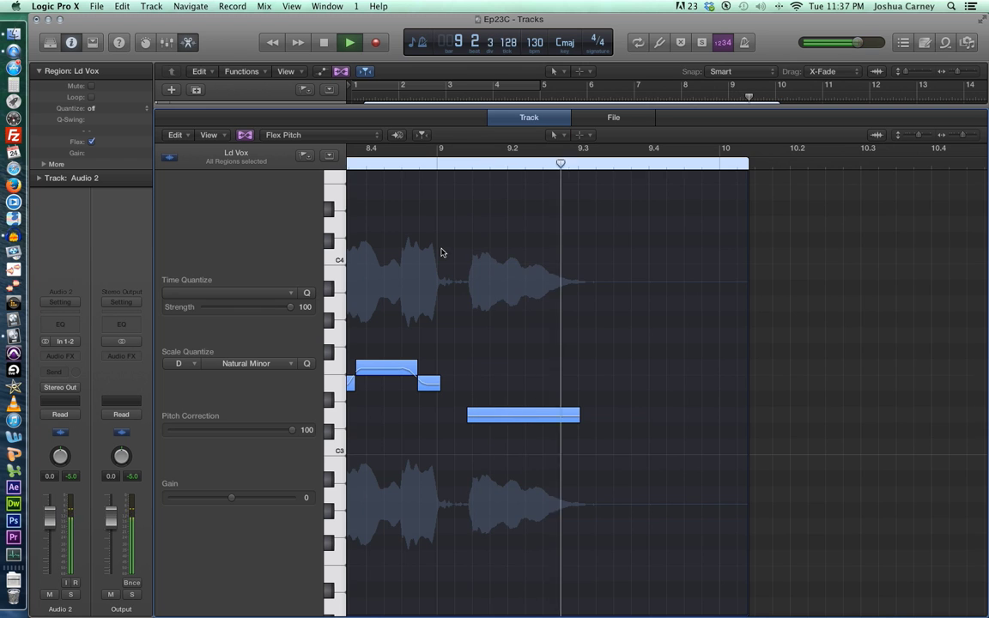
key("space")
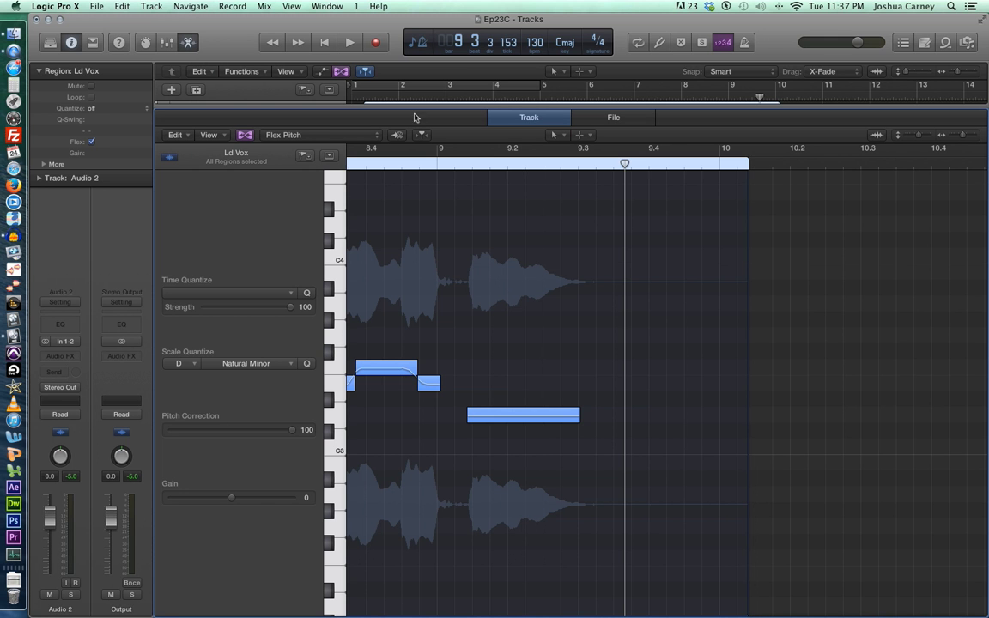
Step: Shrink the audio editor to reveal the arrangement and deselect the vocal region
left_click_drag(413, 105, 414, 528)
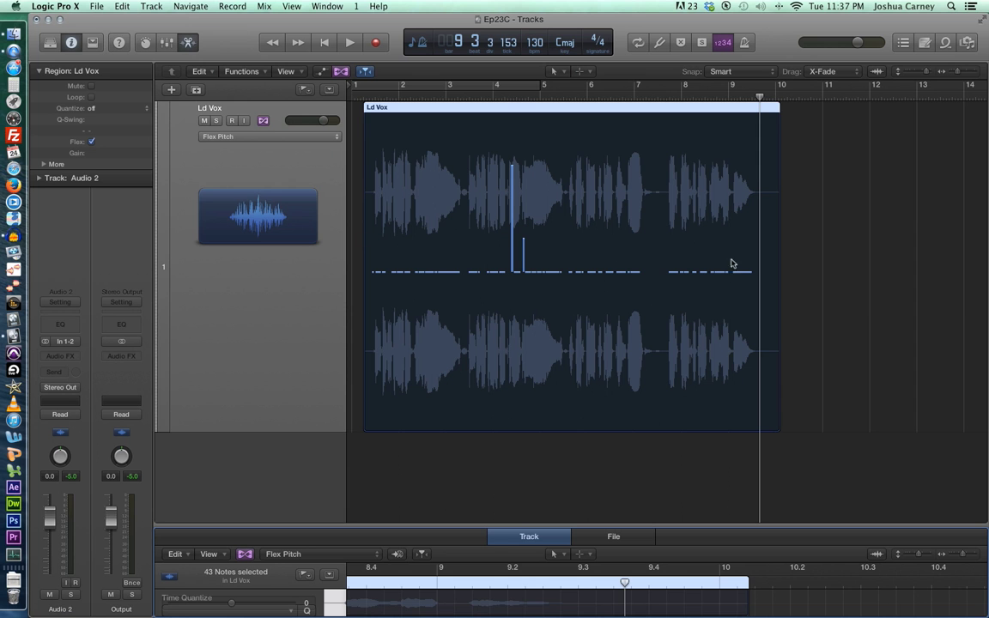
left_click(862, 267)
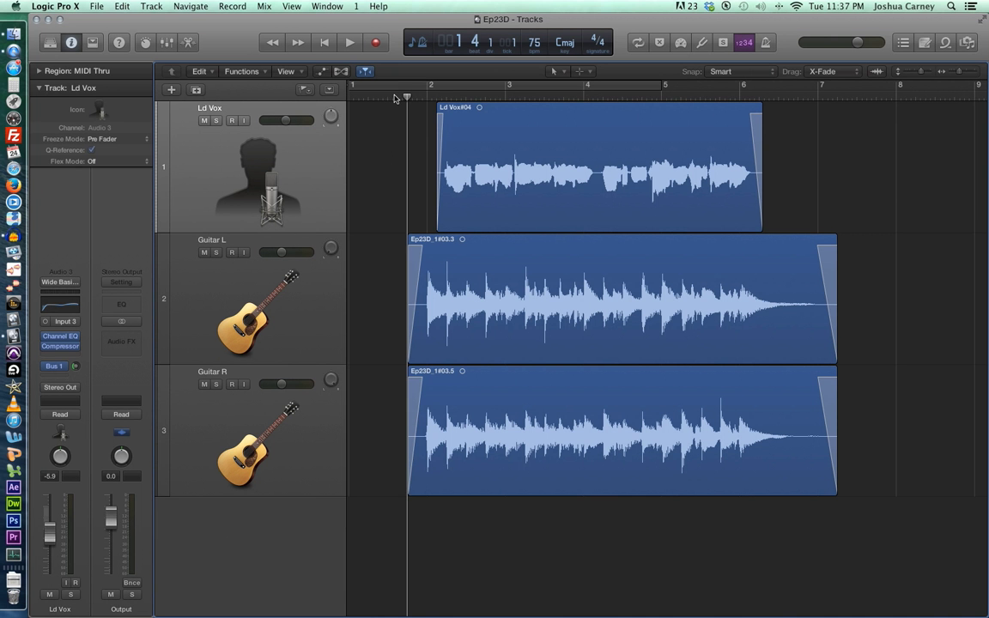
Step: Play the Ep23D arrangement from beat 3 of bar 1 and raise the Ld Vox volume to -4.8 dB
left_click_drag(407, 97, 387, 97)
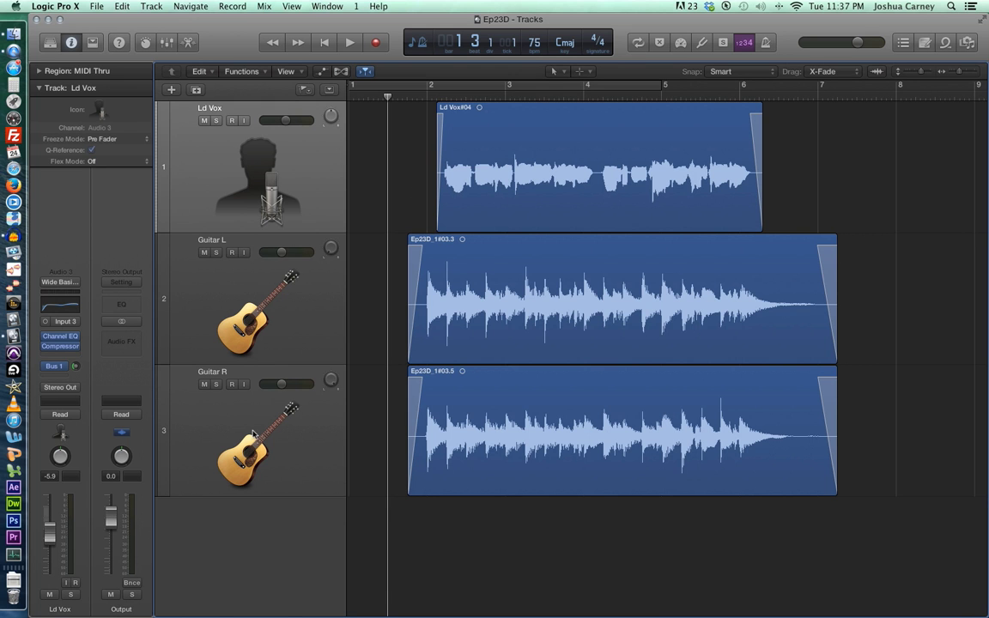
left_click_drag(878, 315, 790, 409)
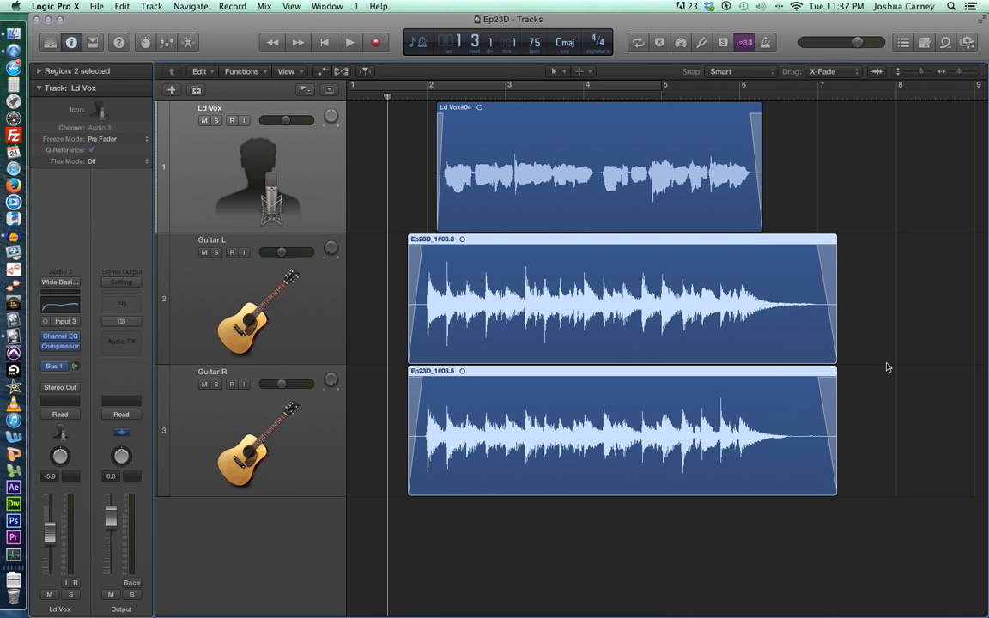
left_click(887, 367)
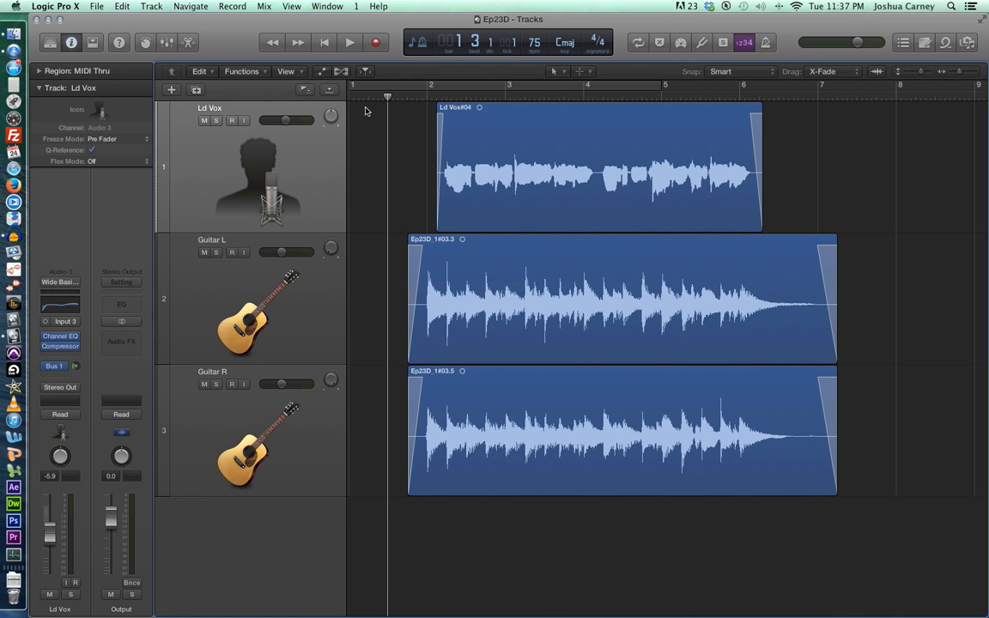
key("space")
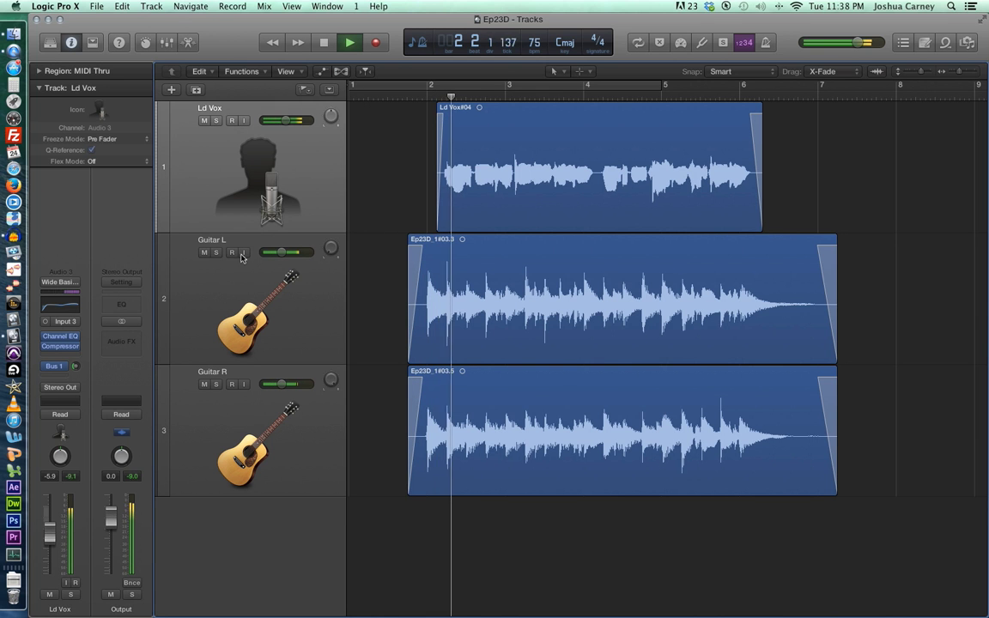
left_click_drag(54, 540, 53, 537)
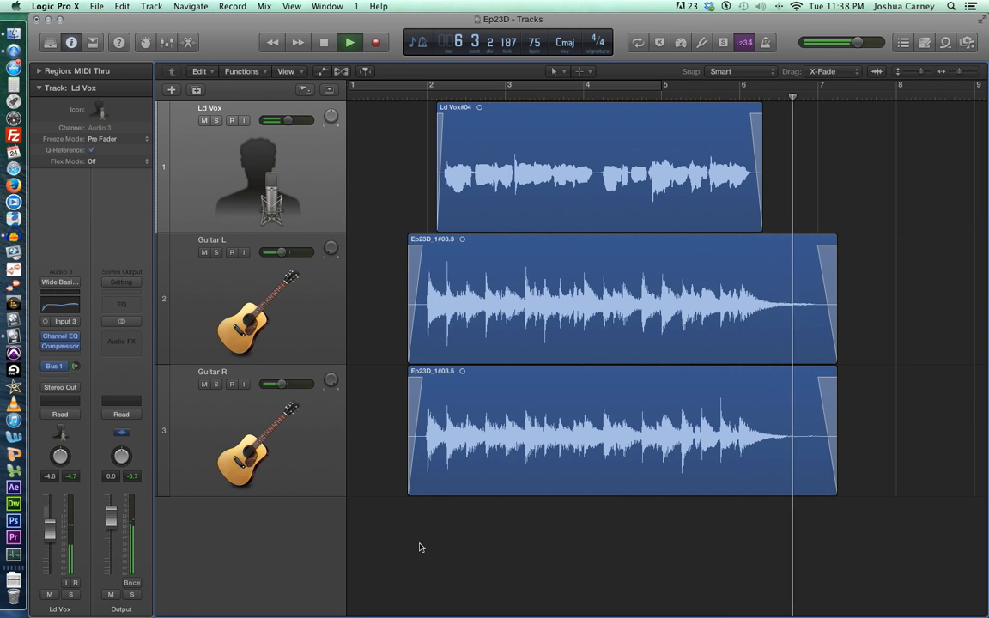
key("space")
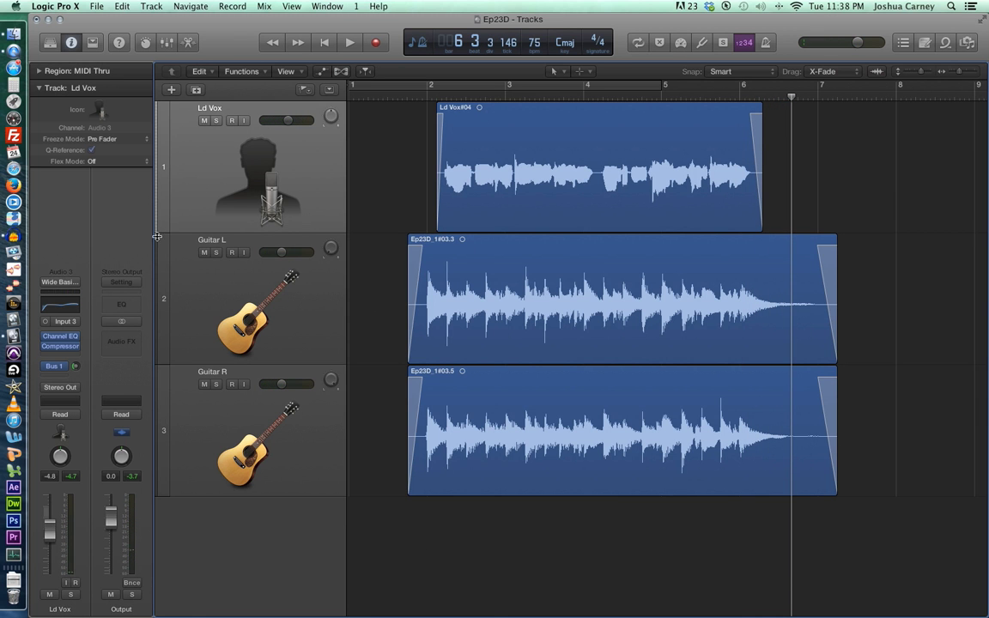
Step: Reduce the heights of the Guitar L and Guitar R tracks and return the playhead to bar 1
left_click_drag(160, 353, 160, 283)
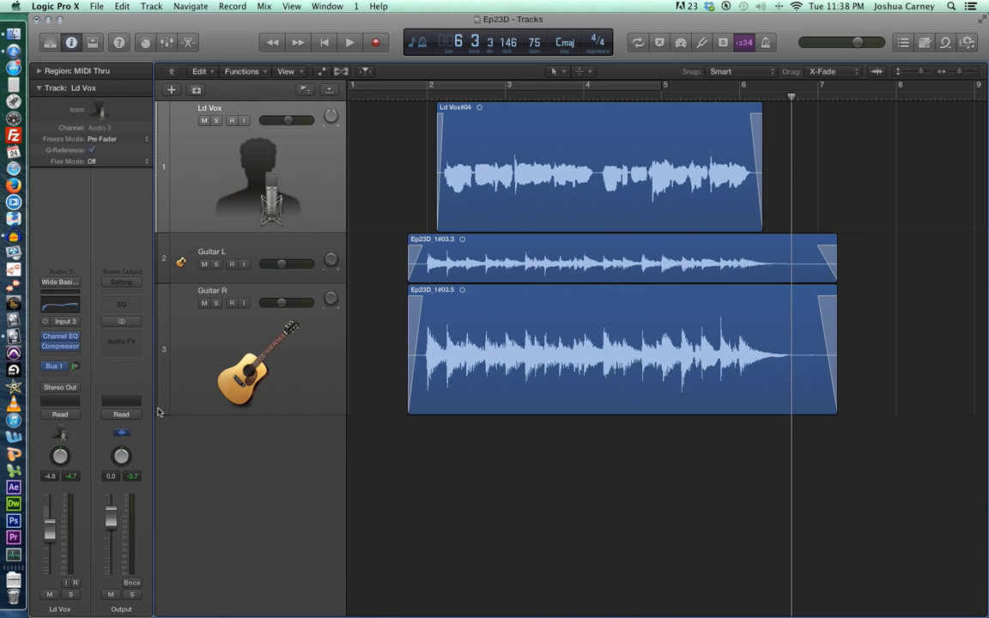
left_click_drag(161, 414, 163, 325)
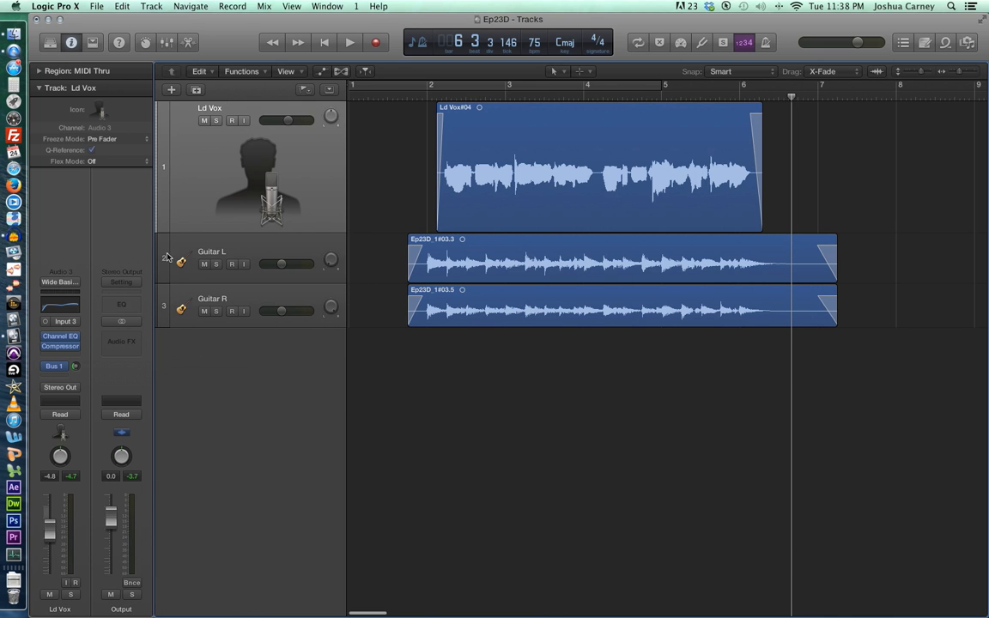
scroll(360, 201, "right", 1)
key("Return")
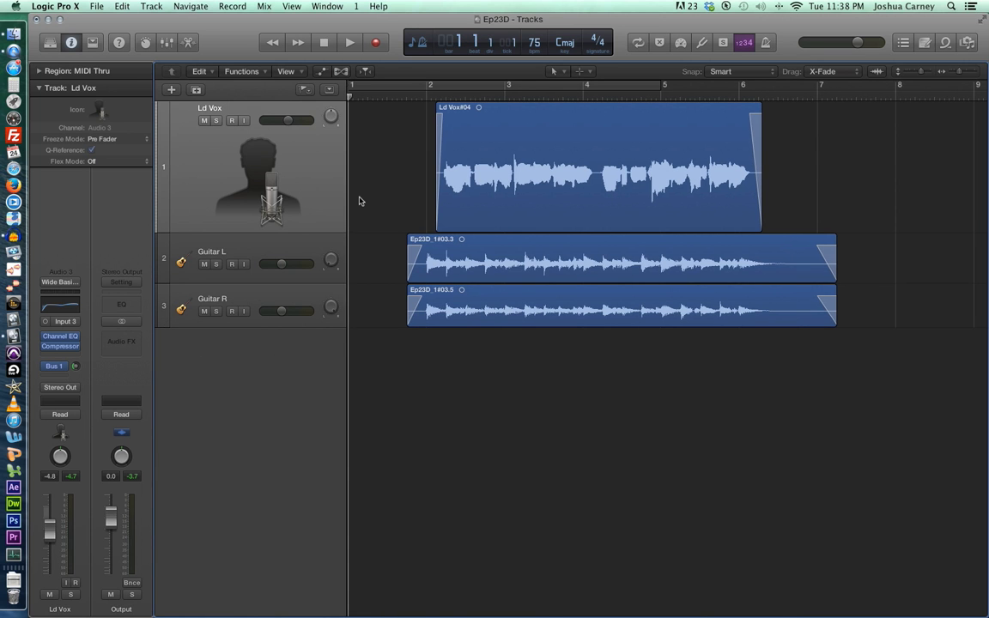
Step: Duplicate the Ld Vox track with its channel settings
left_click(217, 163)
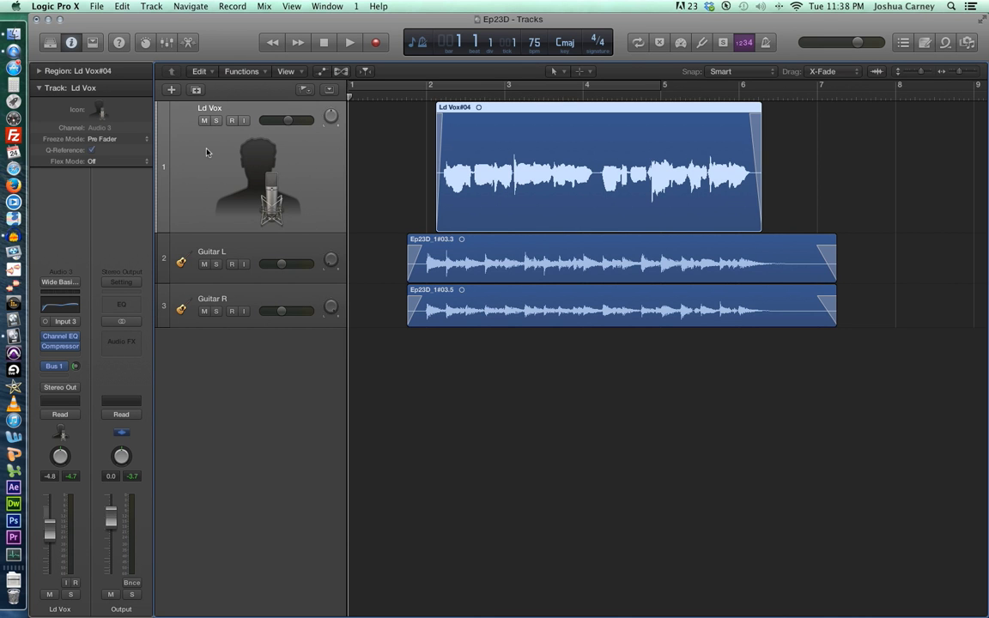
left_click(196, 90)
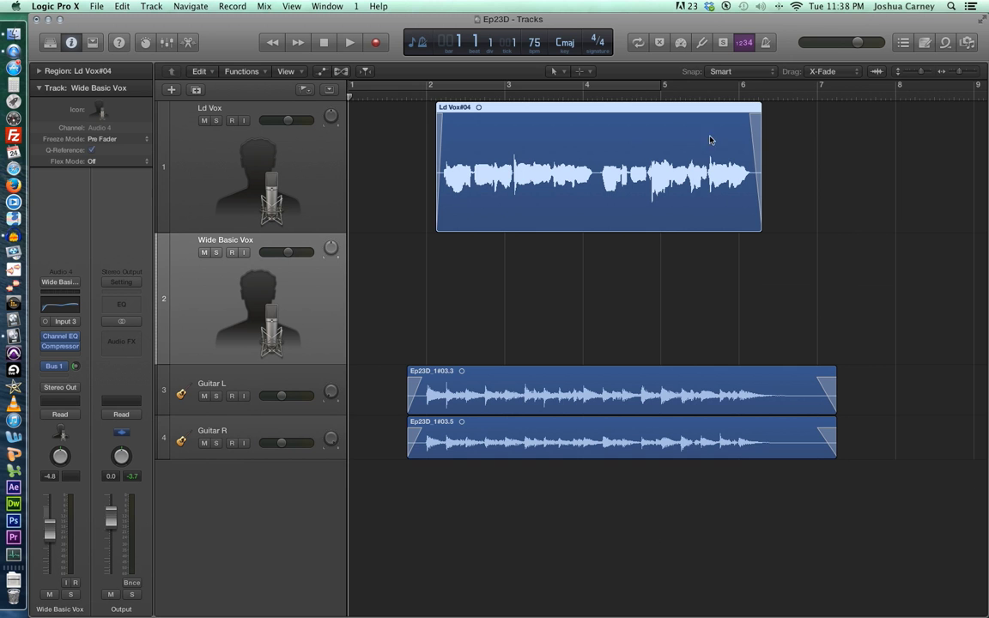
Step: Set Snap to Bar and copy the Ld Vox#04 region onto the duplicate track at the same position
left_click(732, 75)
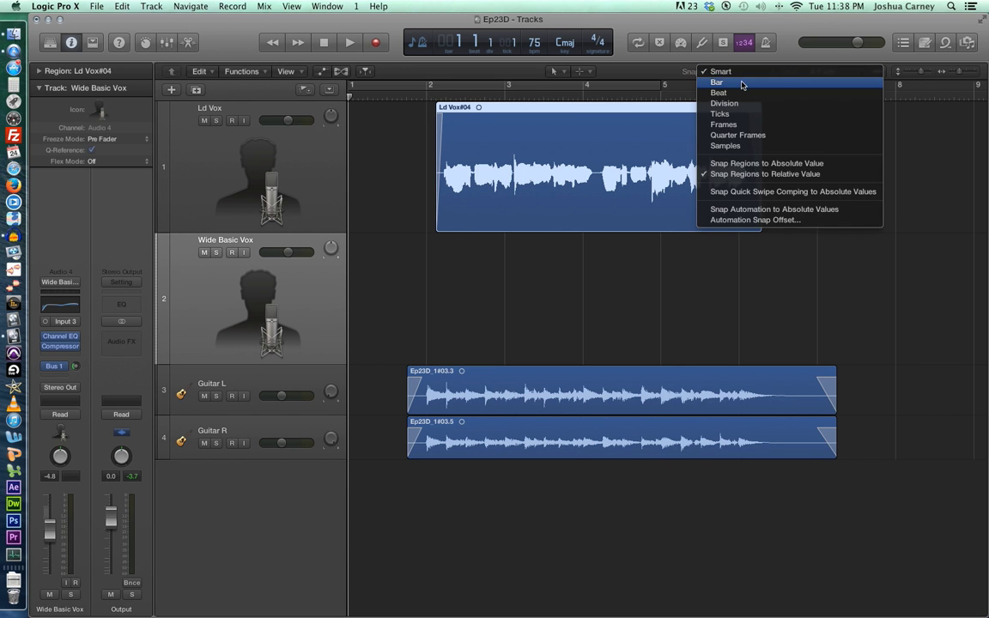
left_click(743, 83)
left_click(743, 74)
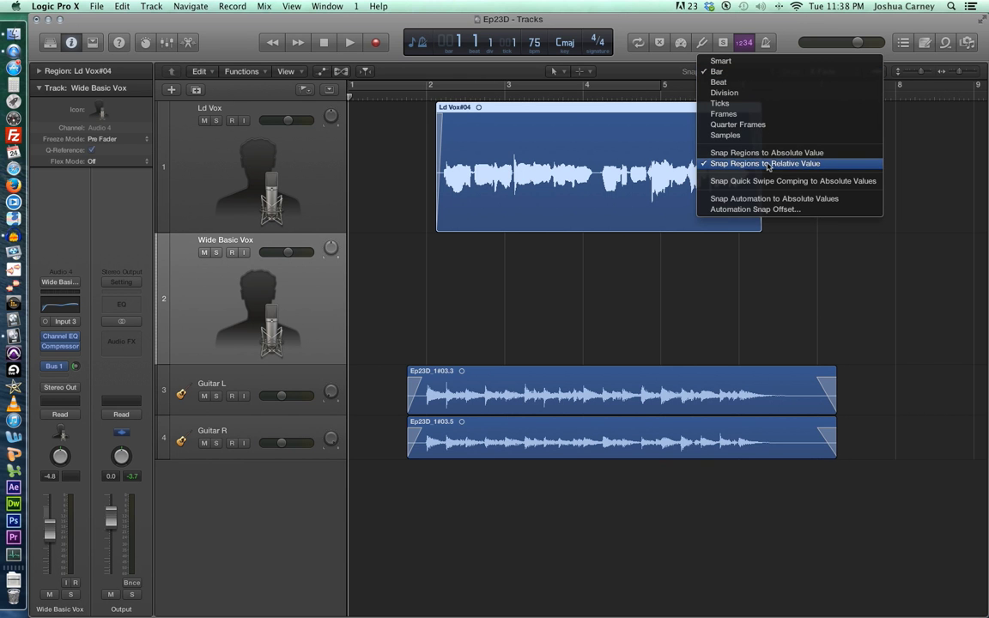
left_click(536, 254)
left_click_drag(502, 197, 468, 272)
key("shift+super+a")
Step: Rename the duplicate vocal track as Harmony and mute it
left_click(224, 240)
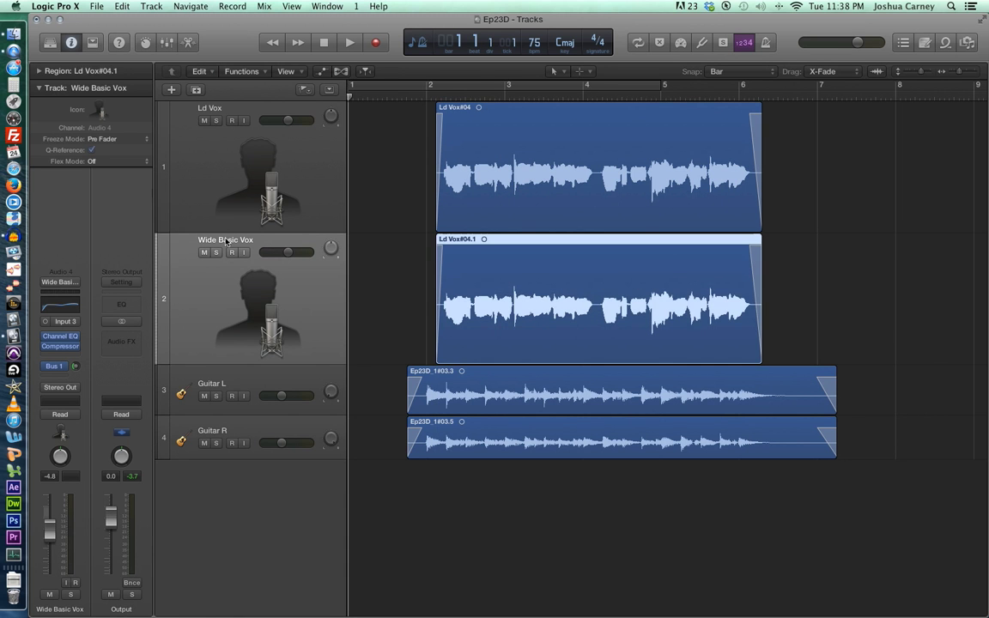
double_click(224, 240)
type("Harmony")
key("Return")
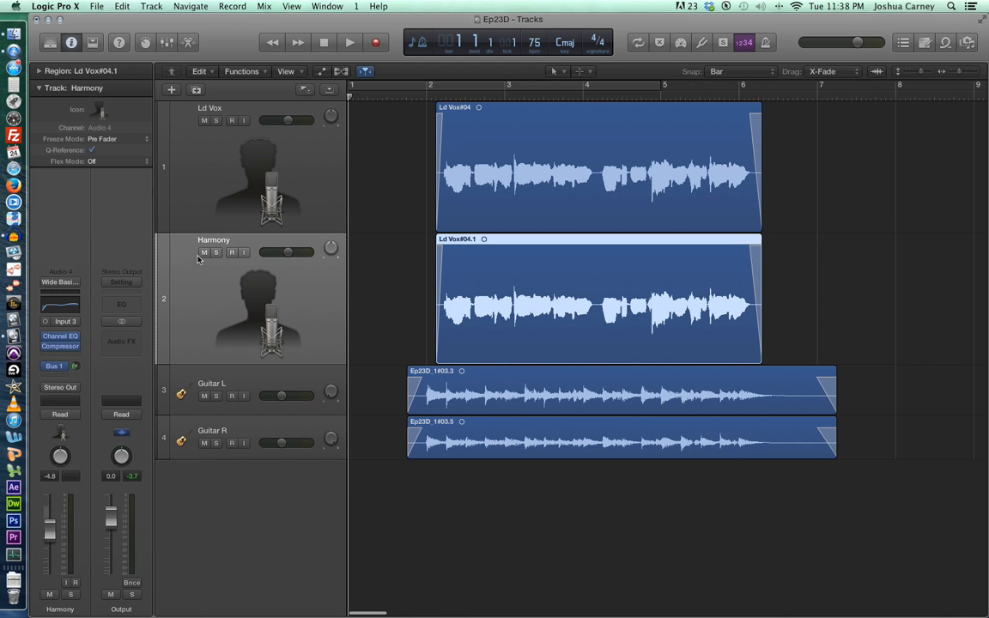
left_click(203, 253)
Step: Reduce the Harmony track's height and enlarge the Ld Vox track
left_click_drag(157, 368, 163, 275)
left_click_drag(159, 231, 160, 265)
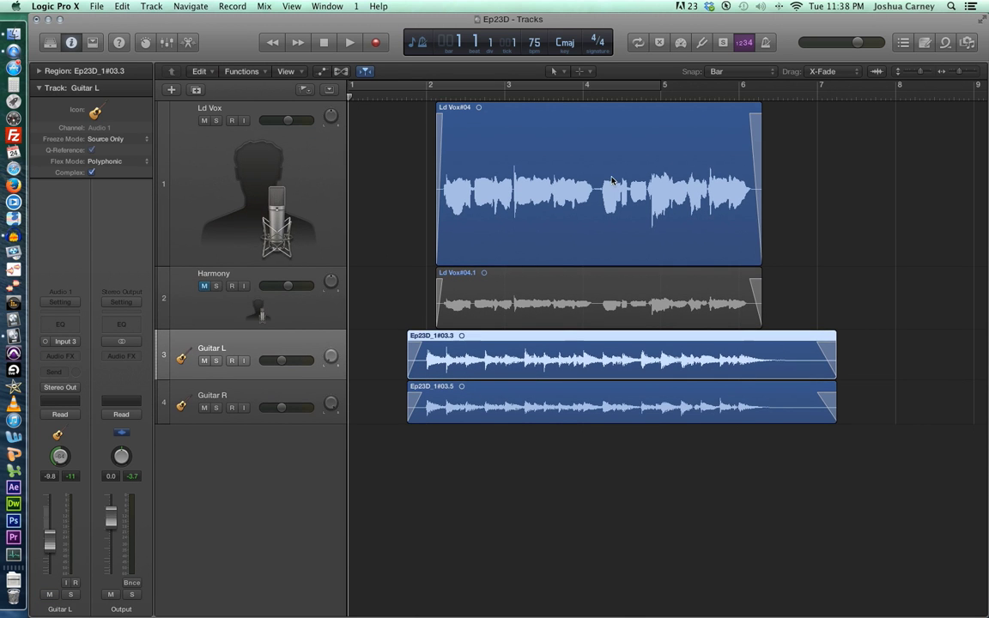
Step: Place the playhead at bar 2 and solo the Ld Vox track
left_click(426, 92)
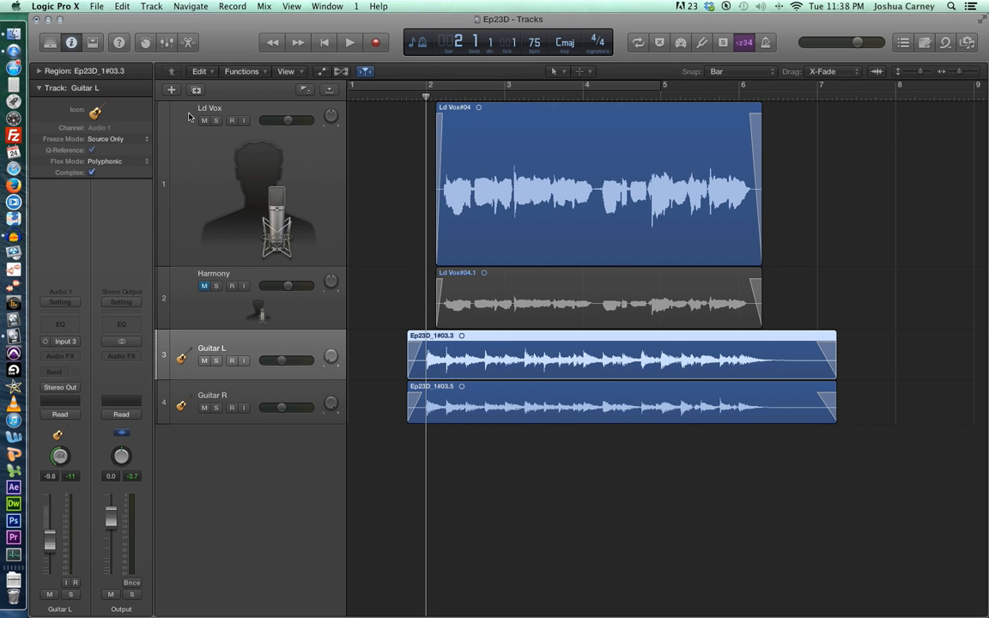
left_click(216, 120)
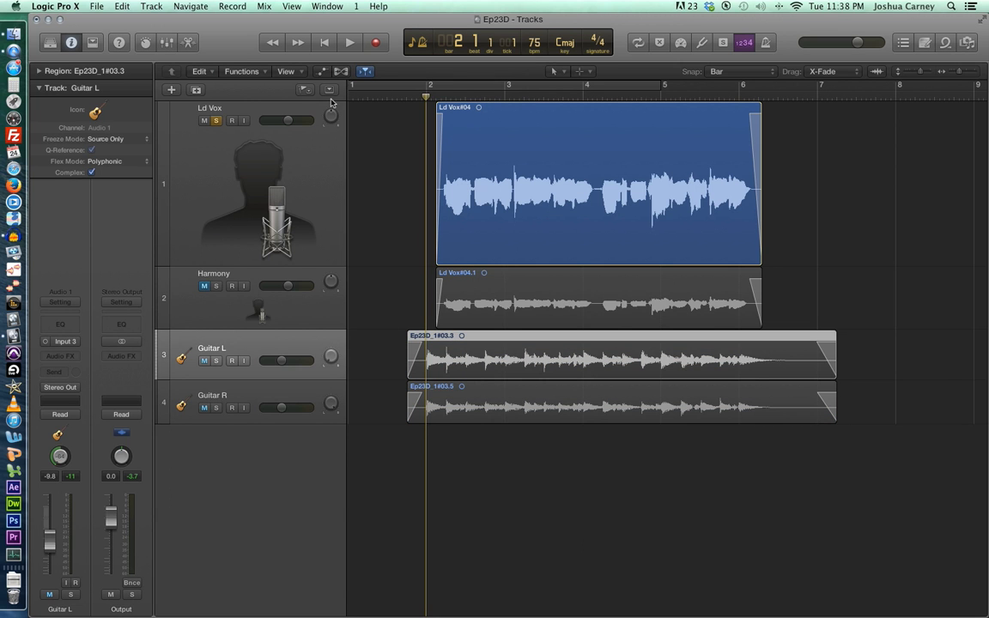
Step: Show the flex controls on the tracks and set the Ld Vox track's flex mode to Flex Pitch
left_click(342, 72)
left_click(259, 136)
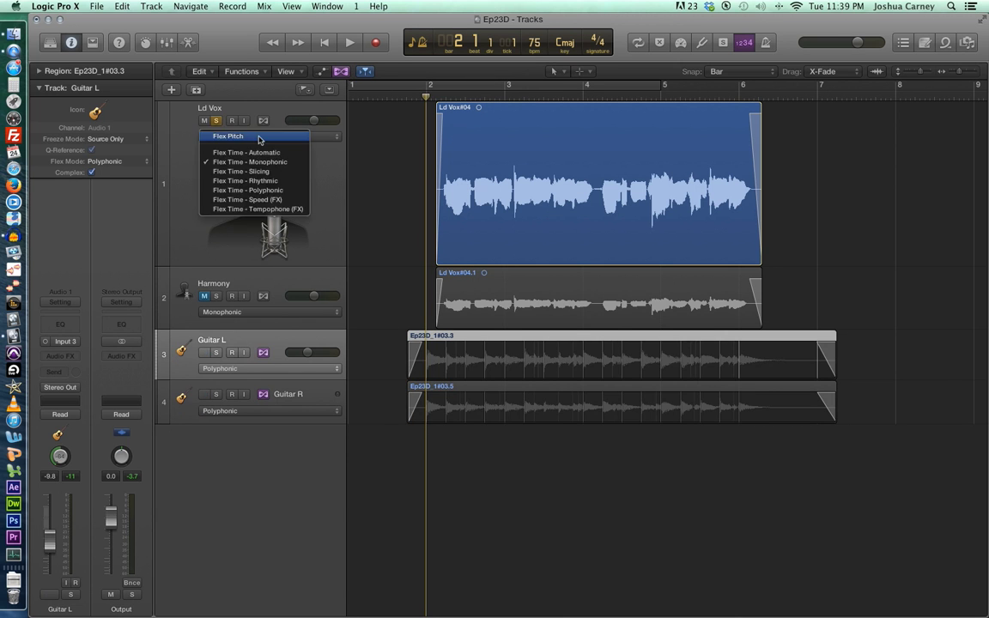
left_click(256, 138)
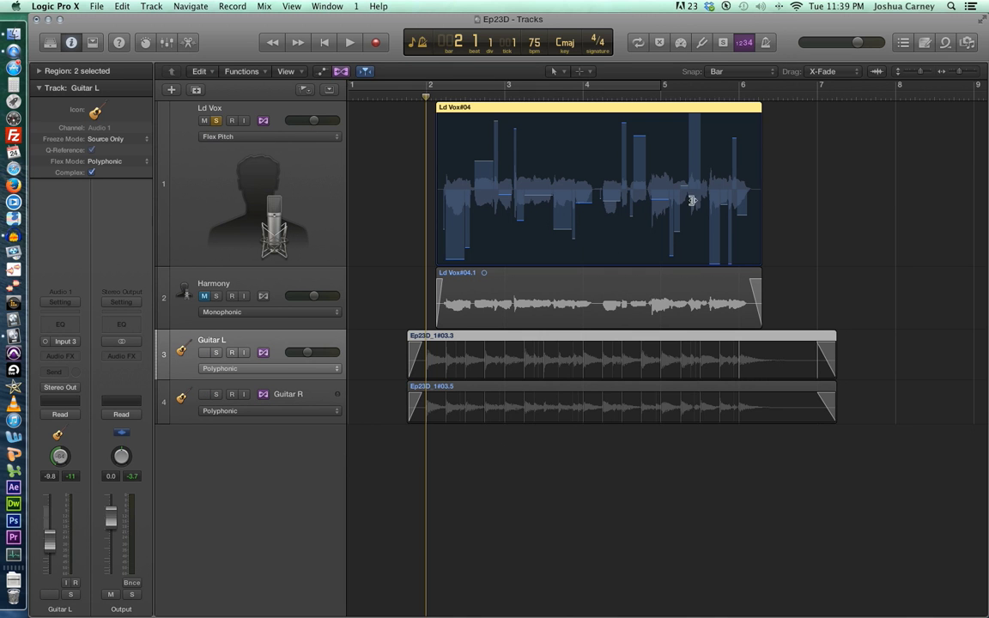
Step: Select the Ld Vox track, open its region in the Track Editor and enlarge the editor to nearly full height
key("e")
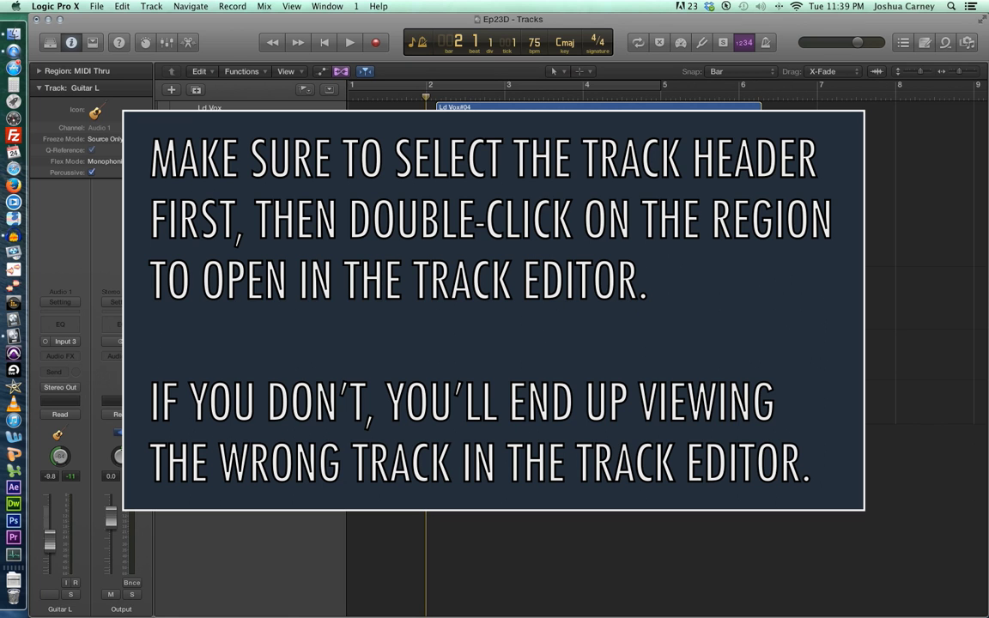
left_click(209, 108)
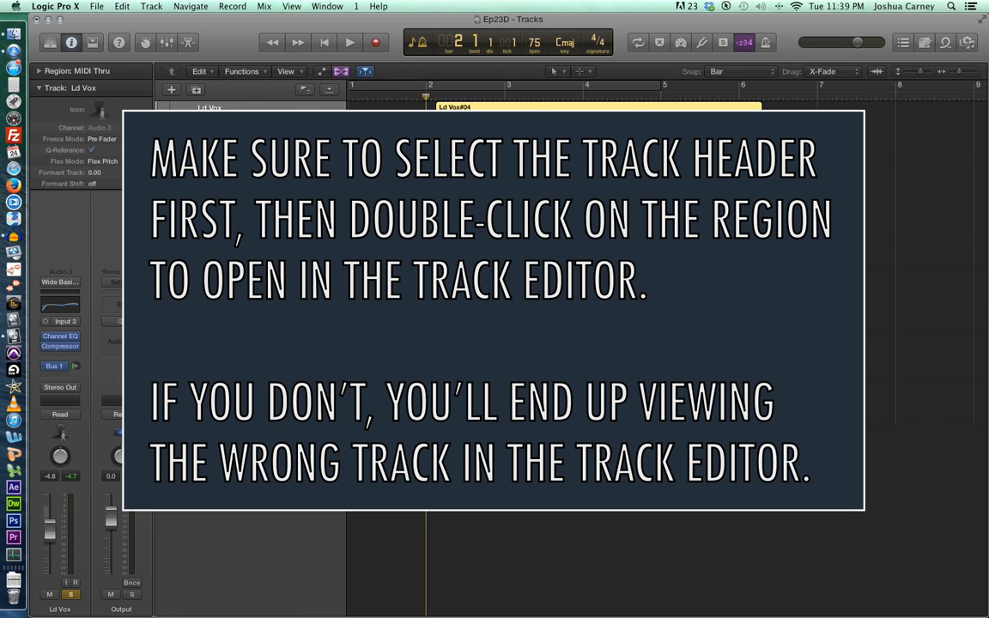
key("e")
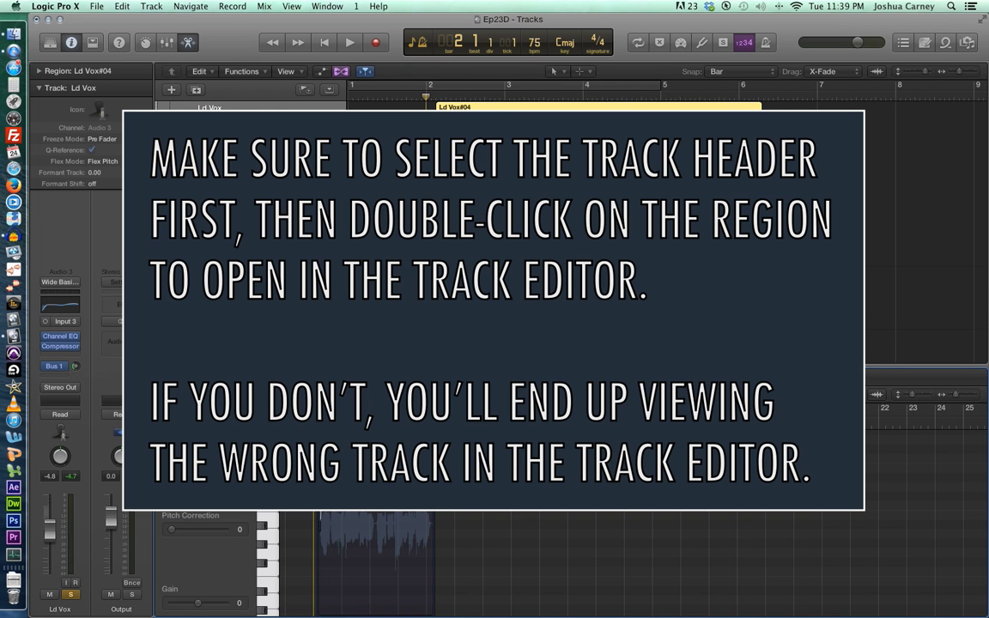
left_click_drag(772, 369, 772, 130)
scroll(592, 343, "up", 3)
scroll(592, 310, "up", 3)
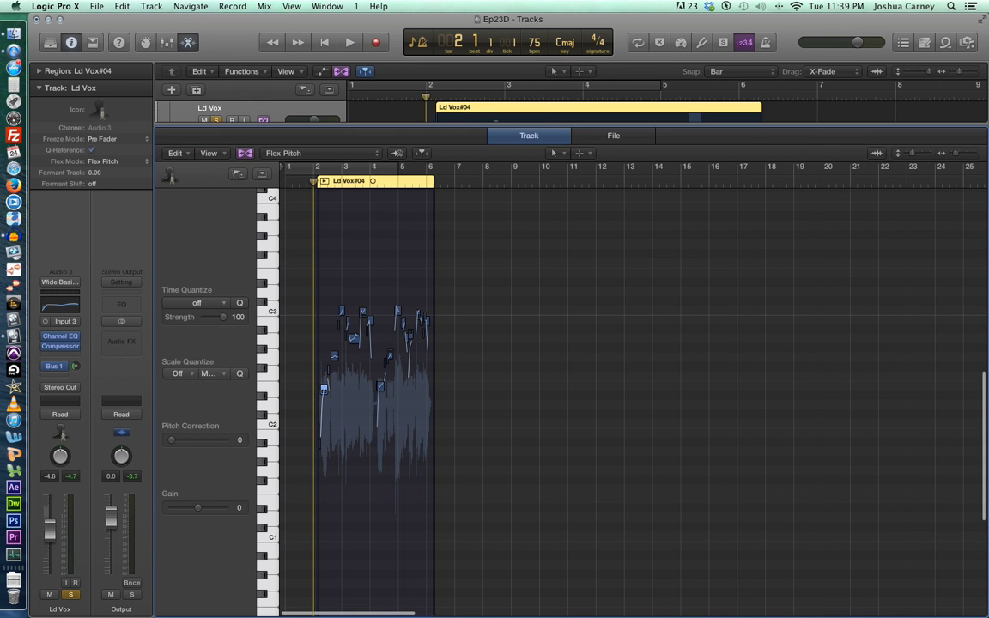
Step: Play the uncorrected Ld Vox#04 region through to its end in the Track Editor
left_click_drag(955, 152, 965, 157)
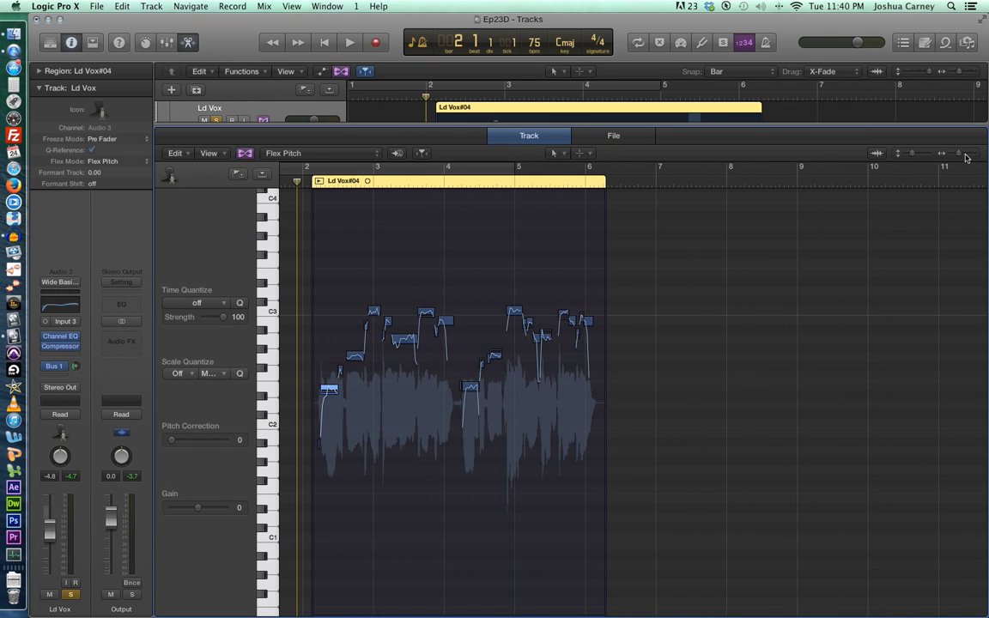
left_click(966, 157)
left_click(966, 157)
left_click(965, 157)
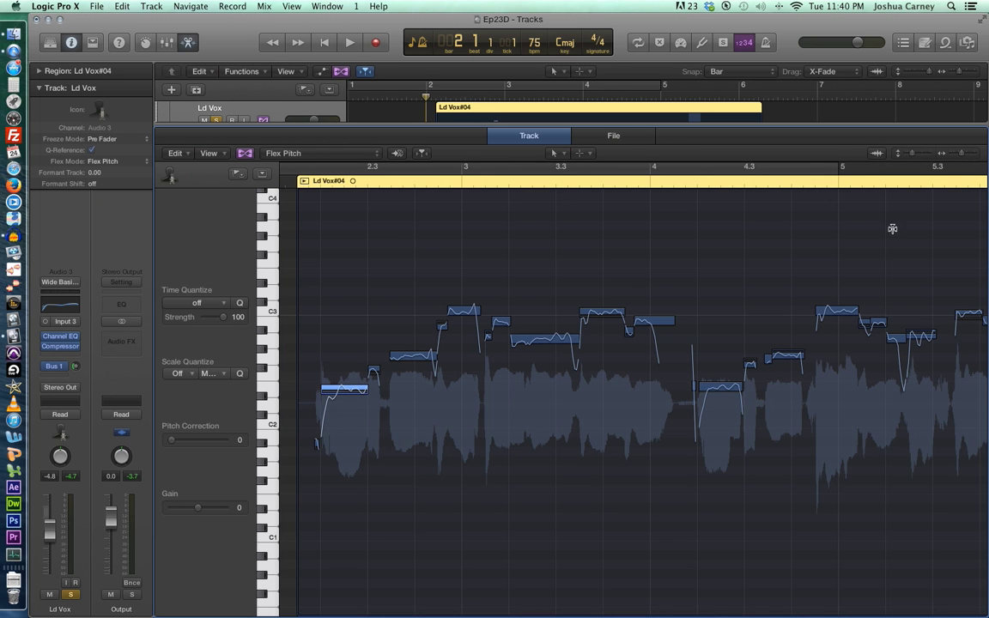
scroll(656, 309, "right", 3)
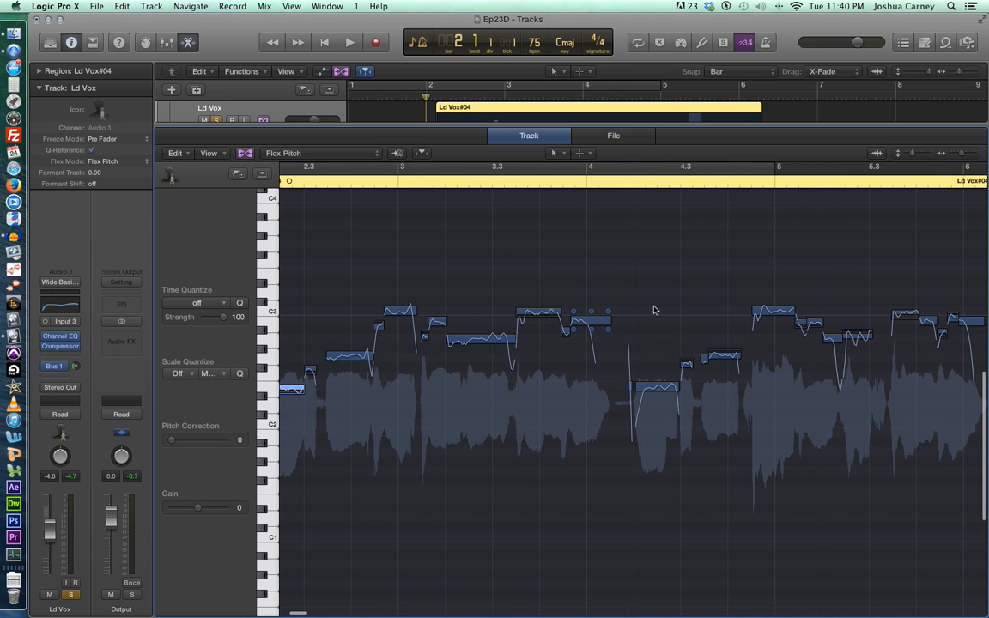
scroll(653, 309, "left", 2)
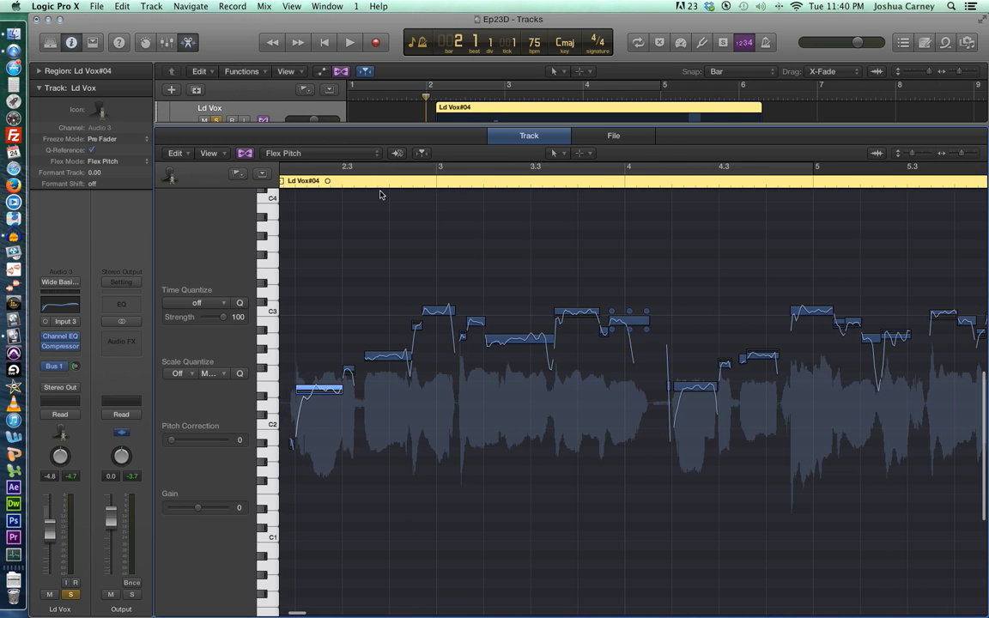
key("space")
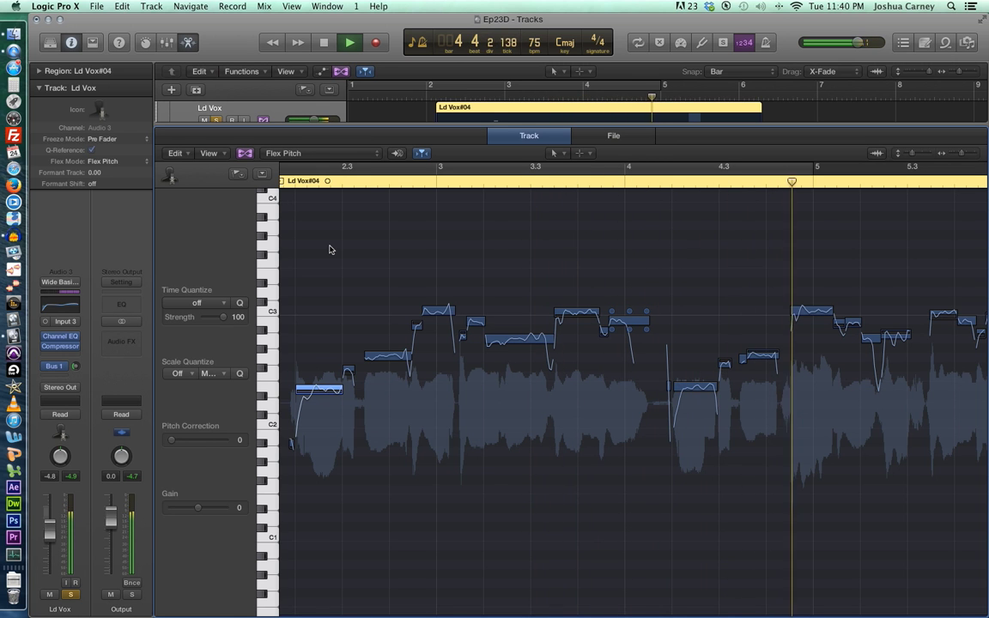
scroll(574, 409, "right", 5)
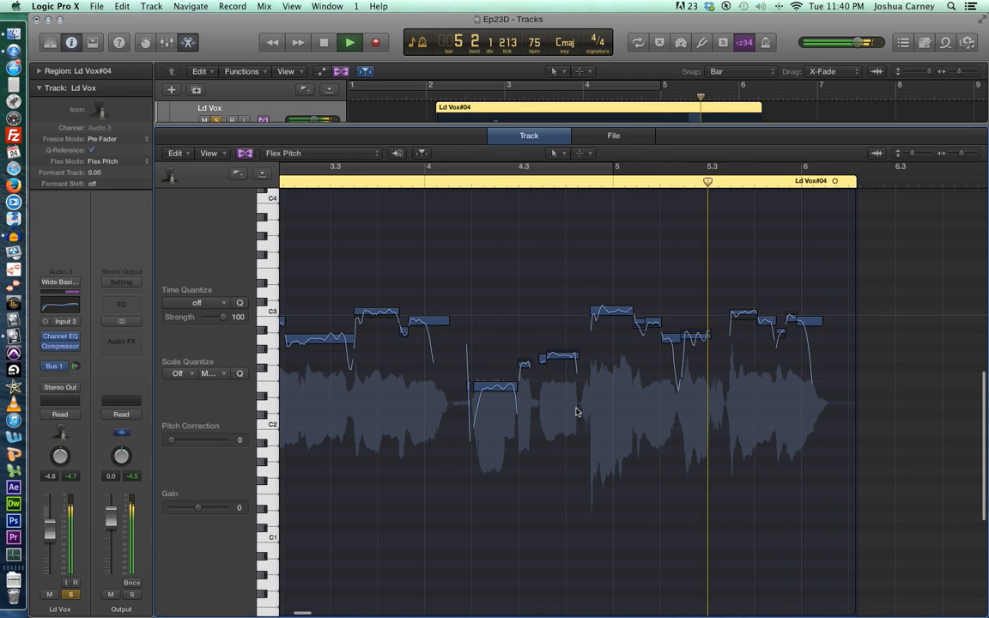
scroll(575, 412, "down", 1)
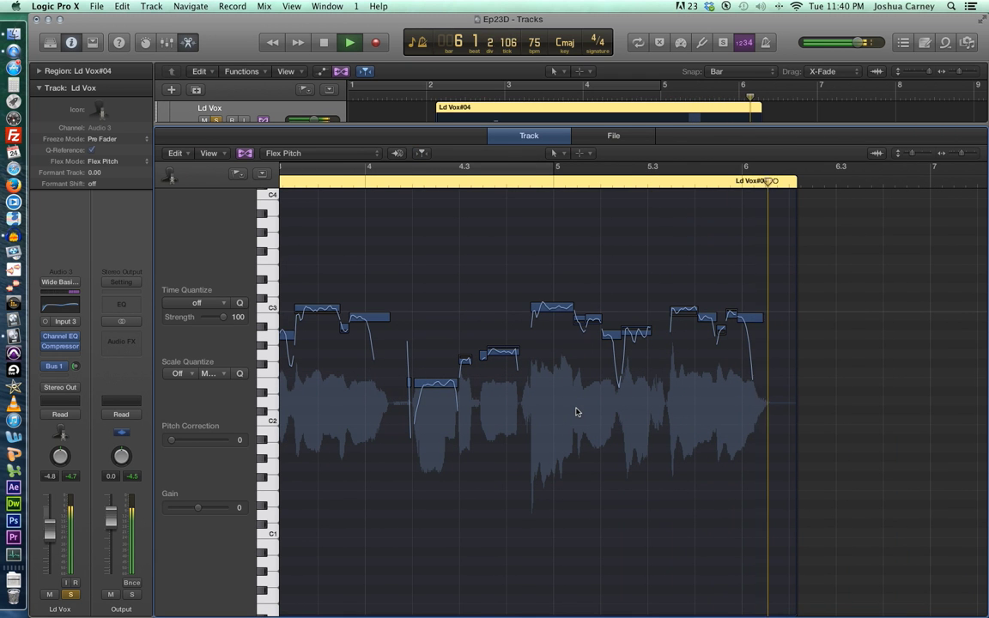
key("space")
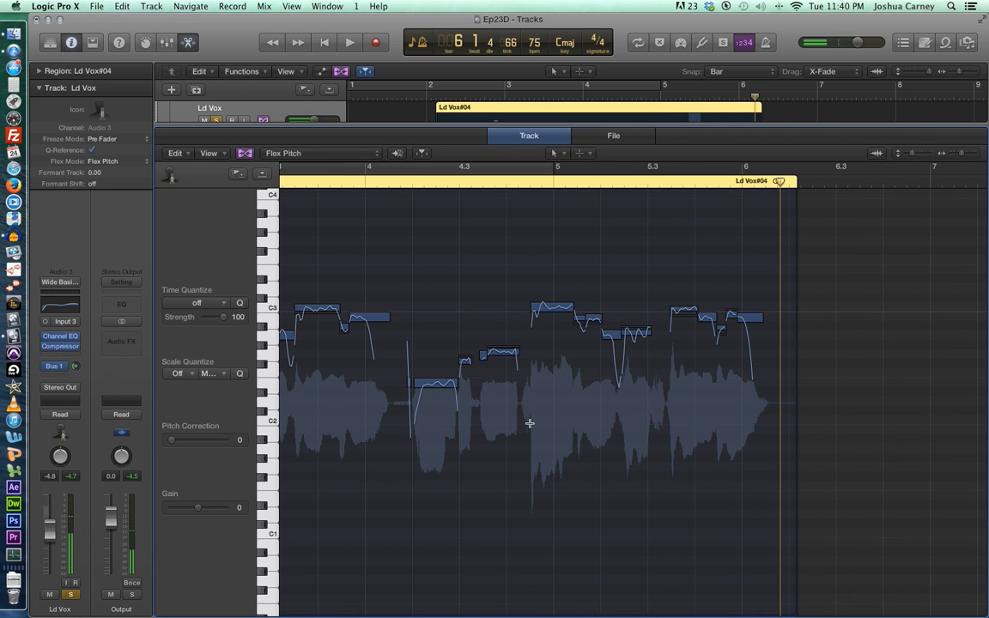
Step: Set Pitch Correction to 100 for all notes of the Ld Vox#04 region and play back the result
key("super+a")
scroll(530, 425, "left", 7)
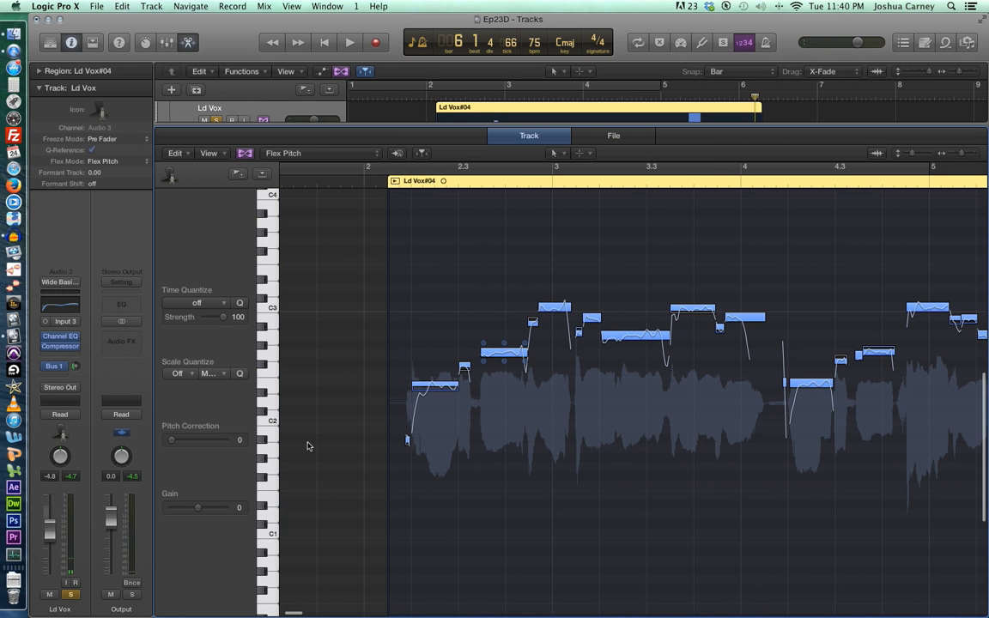
left_click_drag(172, 440, 390, 500)
left_click(476, 320)
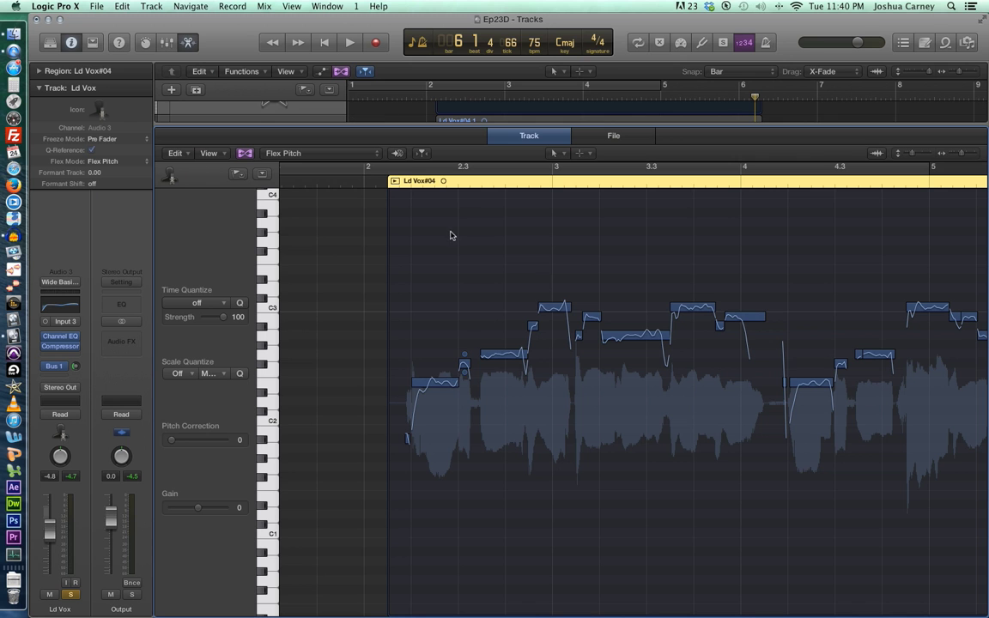
key("space")
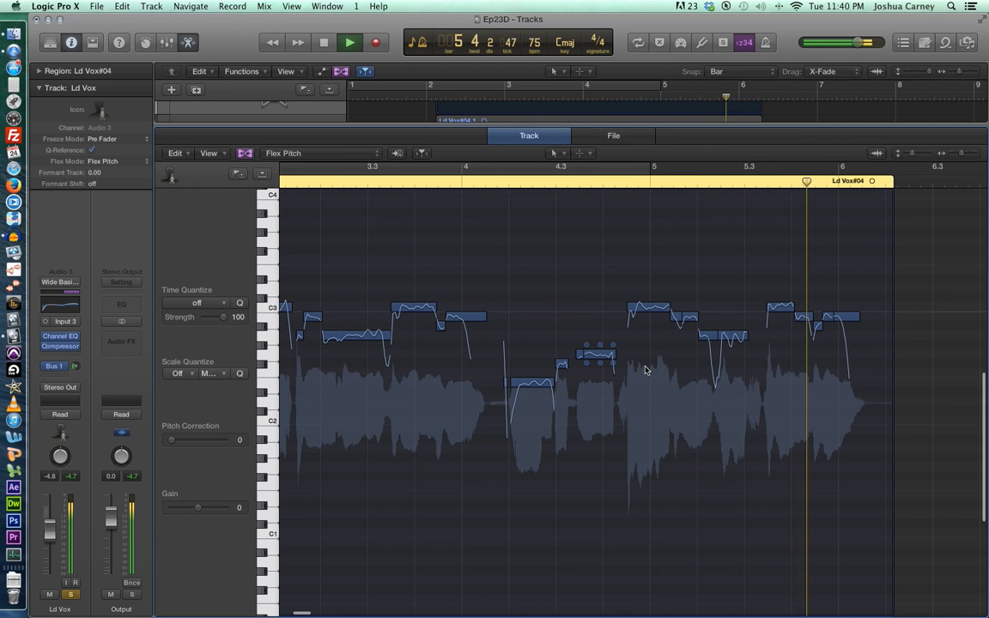
key("space")
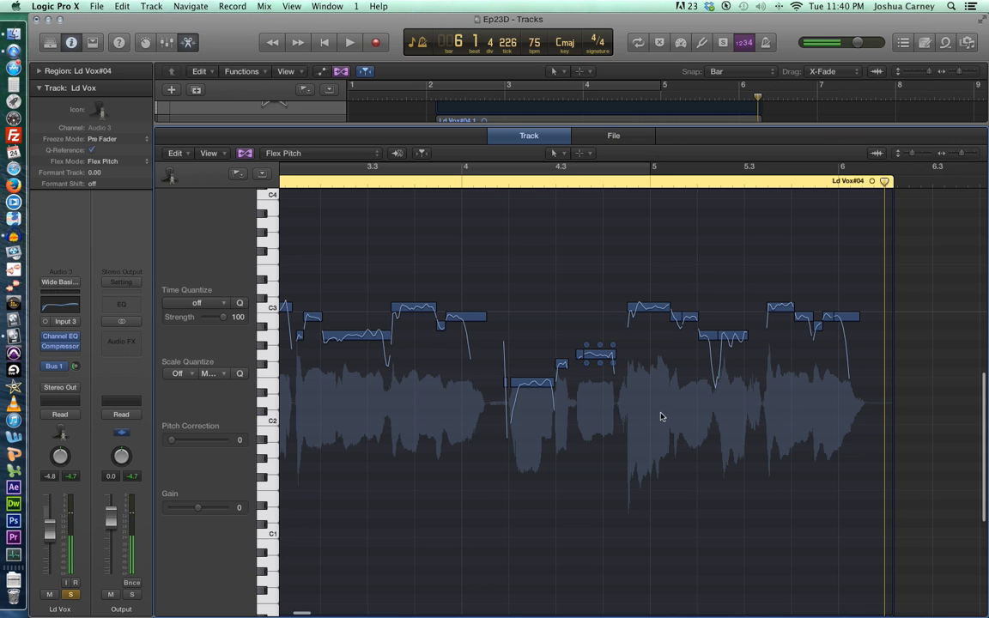
Step: Reduce the vibrato of all Ld Vox#04 notes together and play back the vocal
key("super+a")
mouse_move(650, 319)
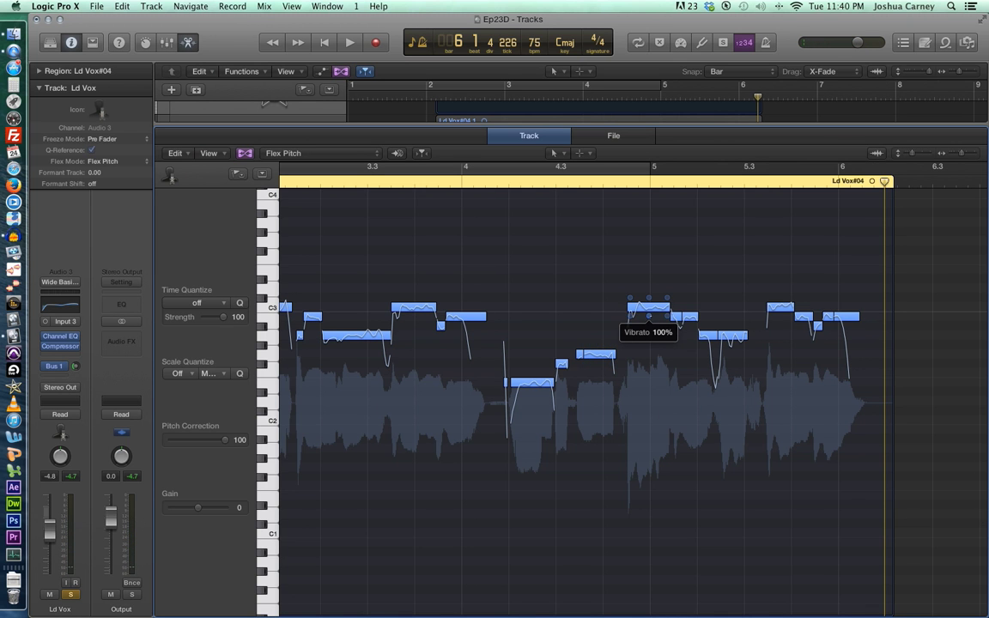
left_click_drag(649, 317, 648, 317)
mouse_move(593, 358)
scroll(413, 410, "left", 5)
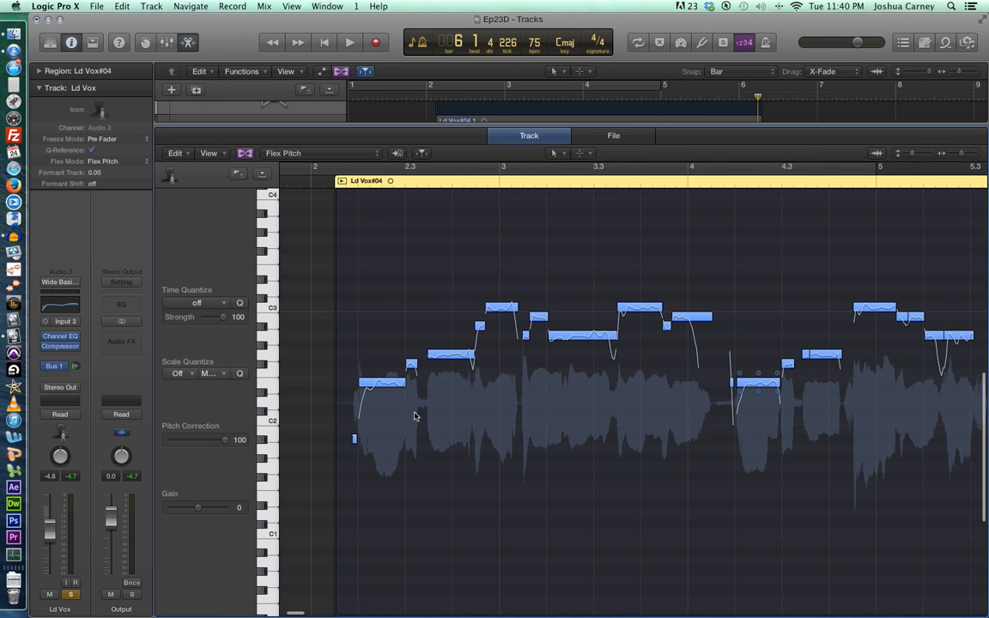
key("space")
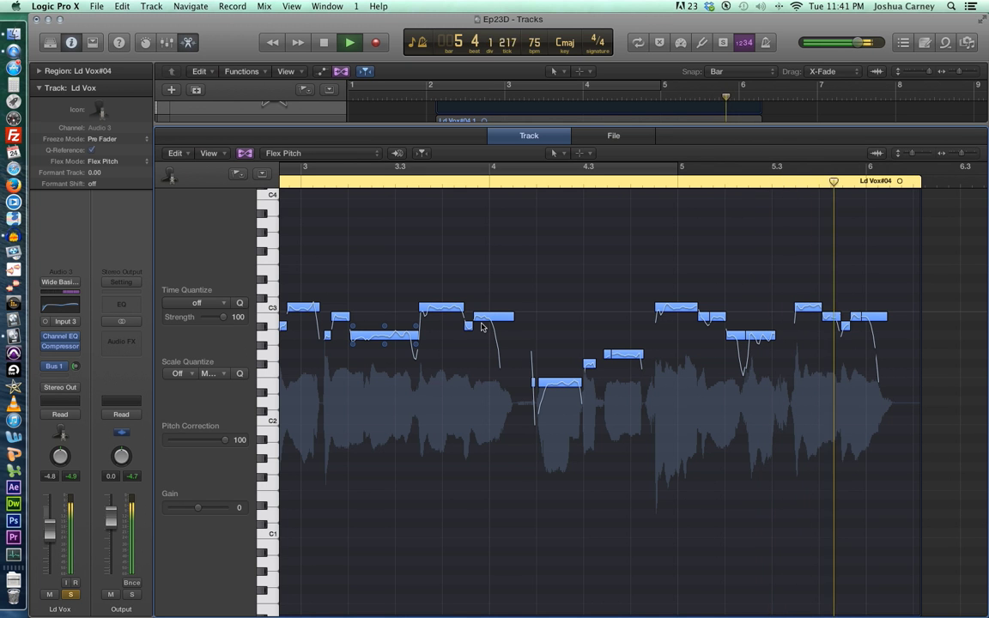
key("space")
Step: Close the Track Editor and reduce the Ld Vox track's height
left_click_drag(528, 288, 533, 476)
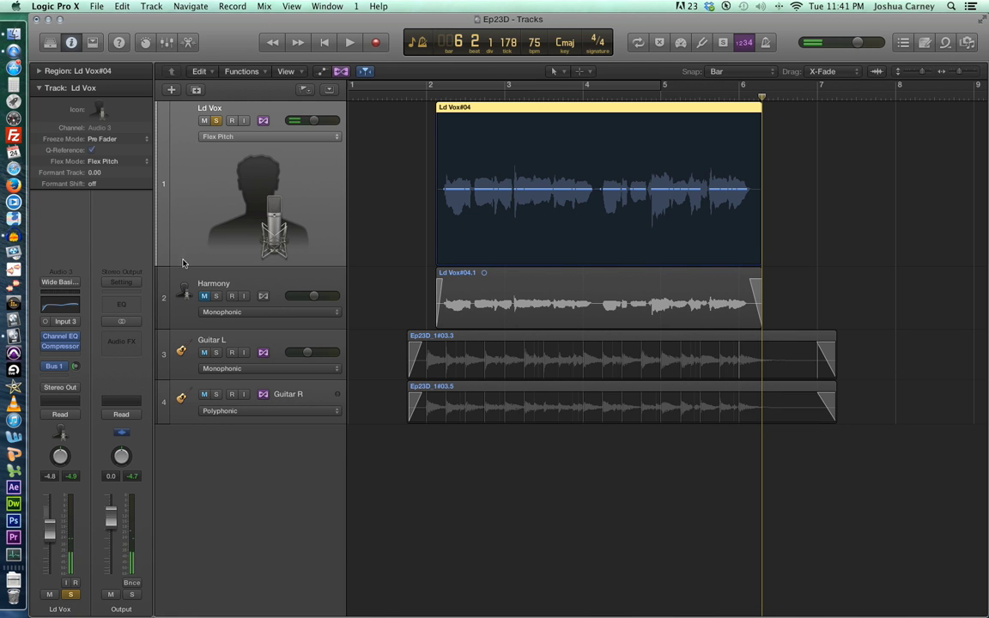
left_click_drag(170, 264, 170, 189)
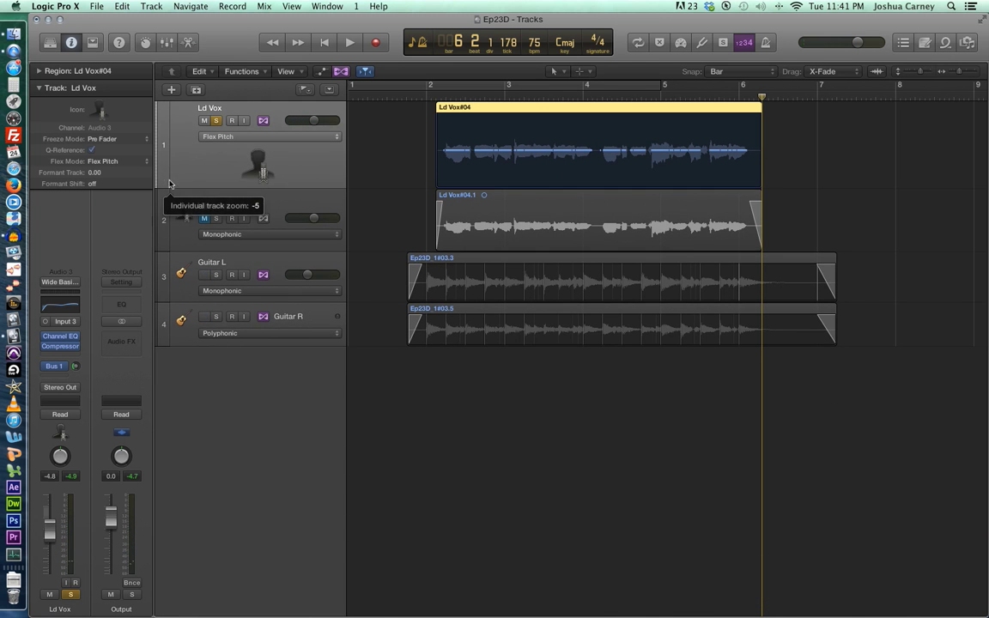
Step: Solo the Harmony track and take the Ld Vox track out of solo
left_click(217, 120)
left_click(216, 121)
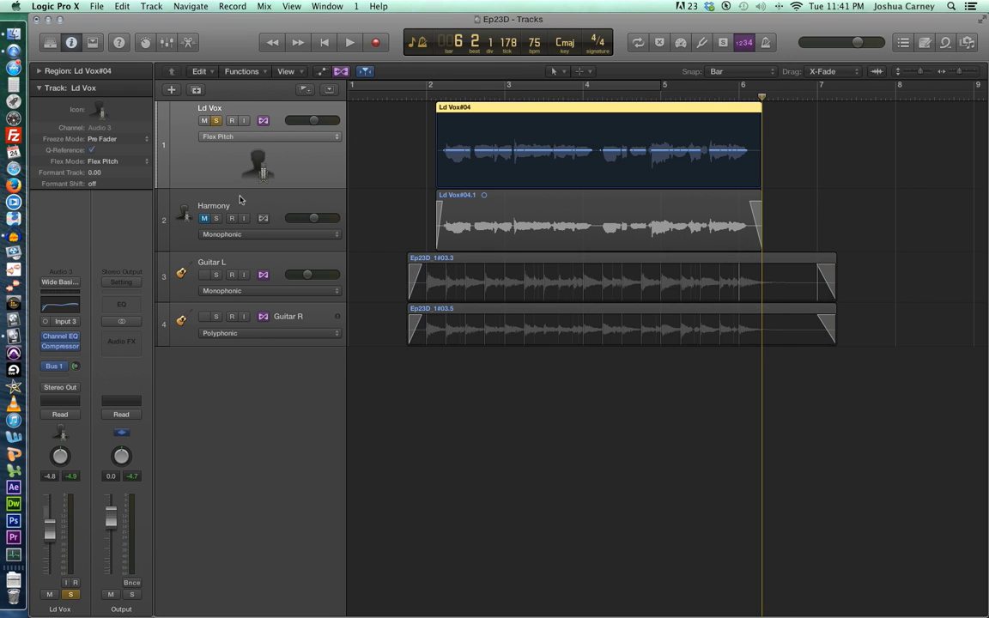
left_click(216, 218)
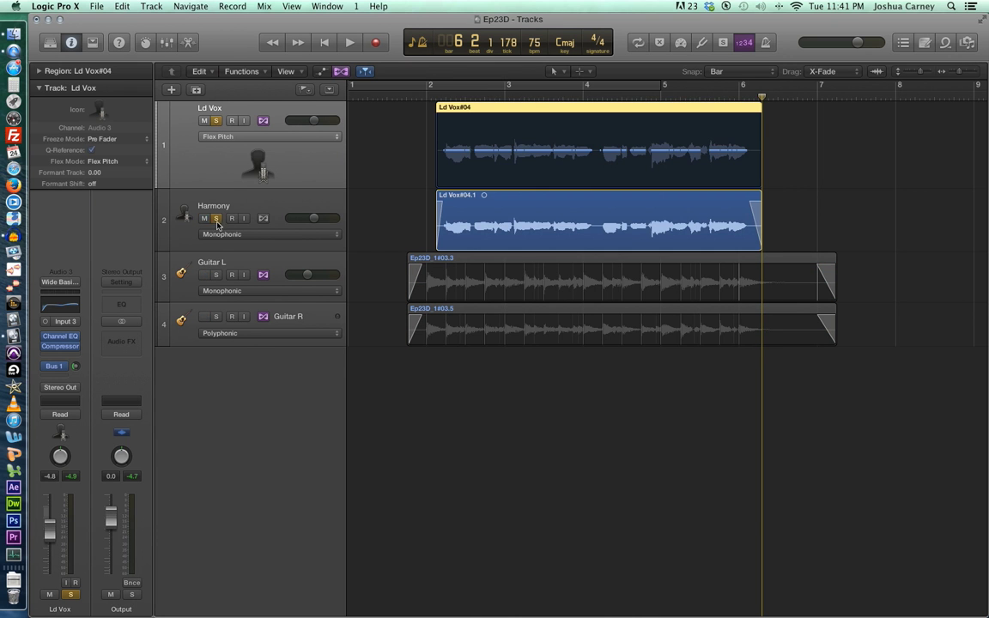
left_click(214, 120)
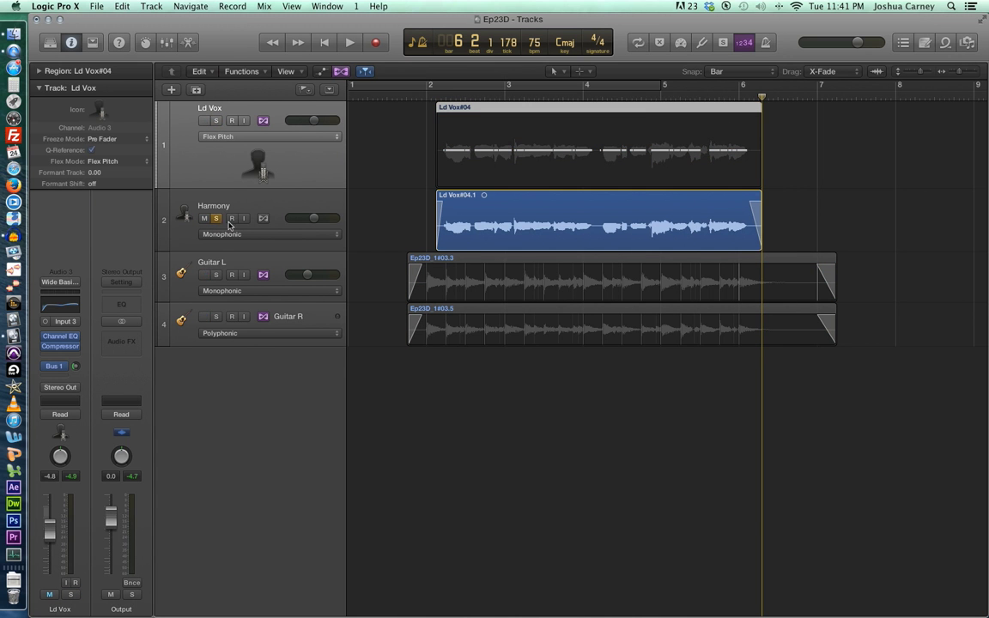
Step: Set the Harmony track's flex mode to Flex Pitch and increase the track's height
left_click(180, 221)
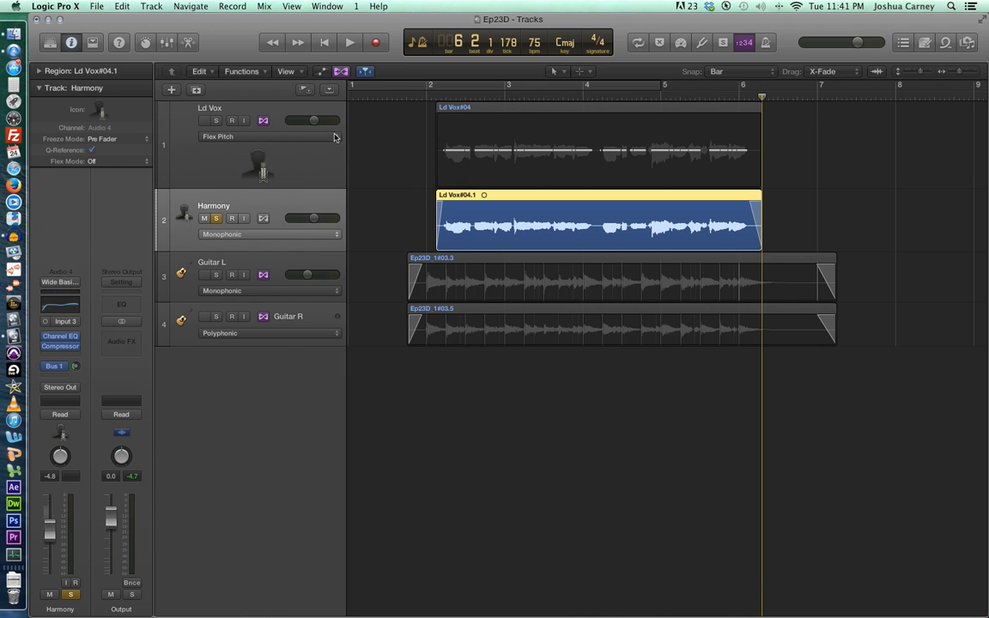
left_click(242, 234)
left_click(228, 233)
left_click_drag(166, 249, 163, 301)
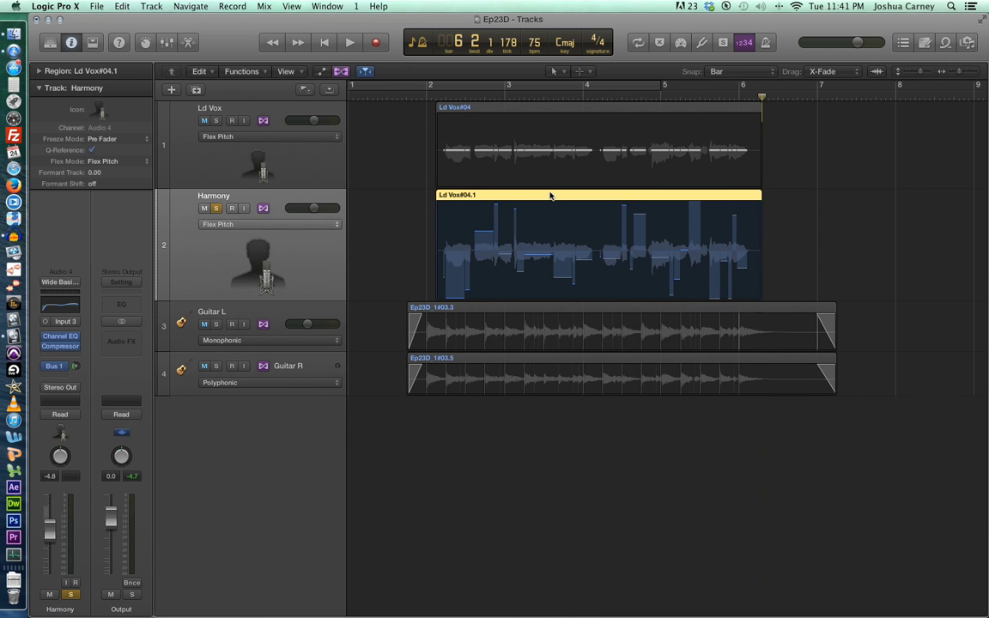
Step: Open the Ld Vox#04.1 region in the Track Editor and play its first phrase from the region start
double_click(550, 196)
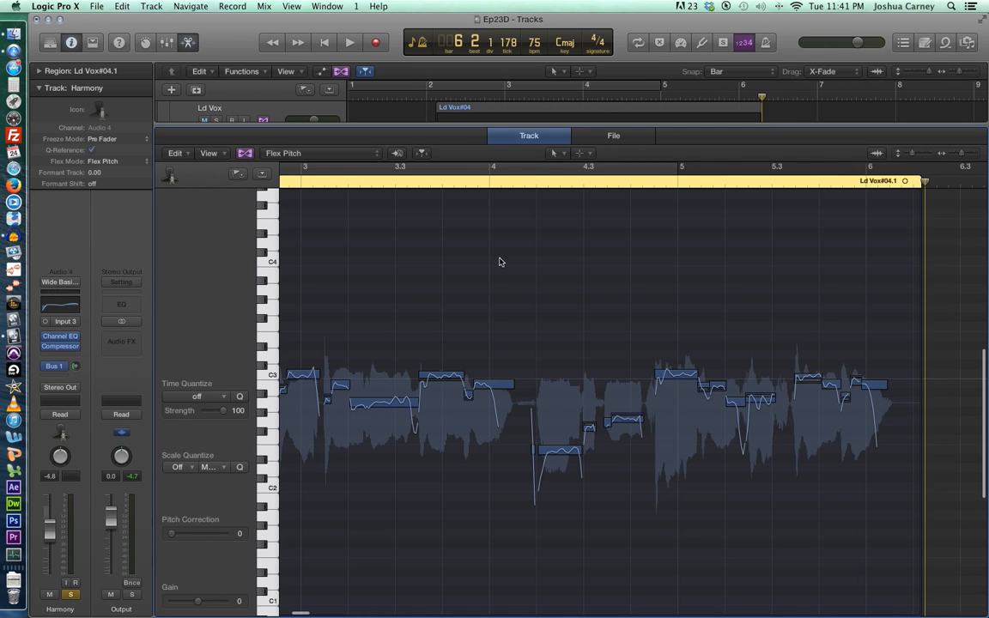
scroll(500, 262, "left", 5)
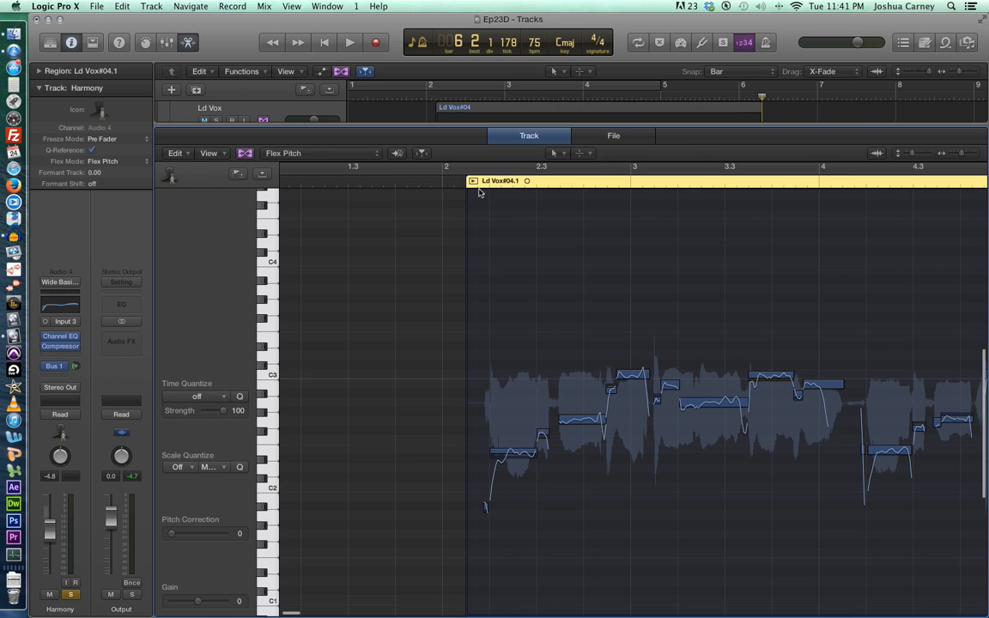
left_click(474, 183)
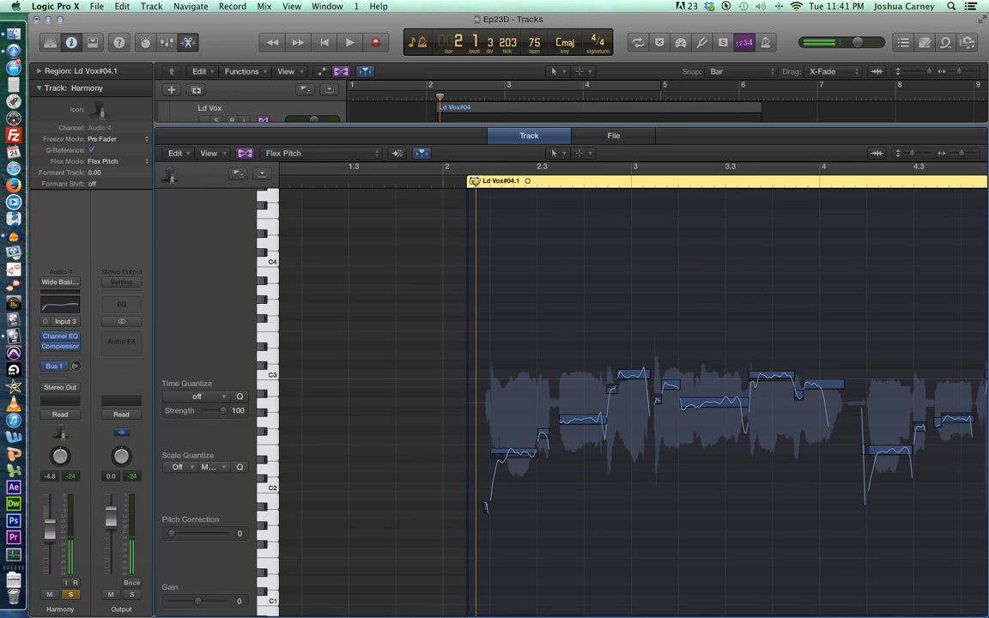
key("space")
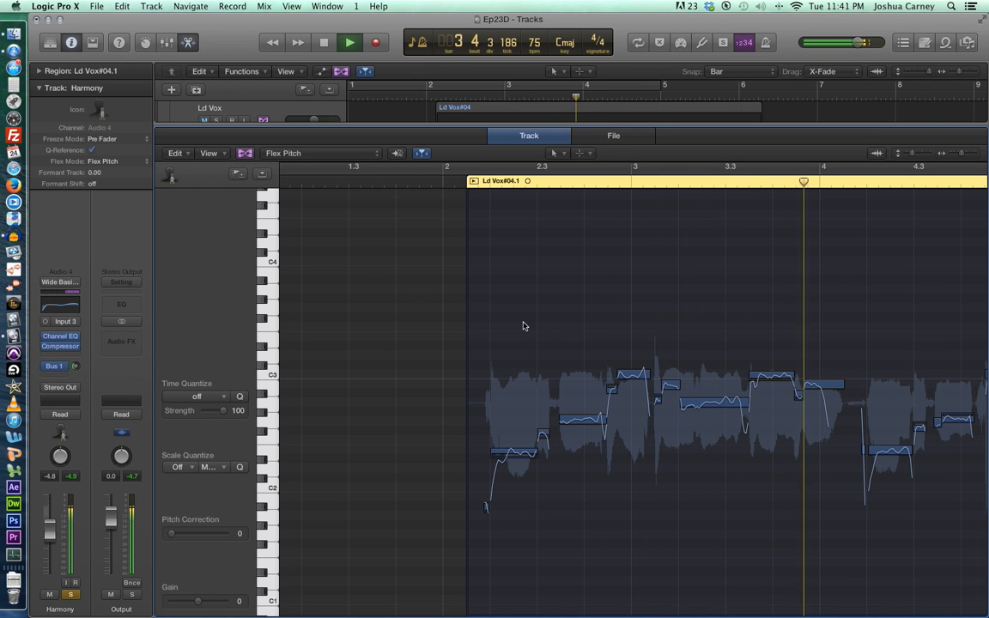
key("space")
Step: Set Pitch Correction to 100 for all Harmony notes, reduce their vibrato together and deselect the notes
key("super+a")
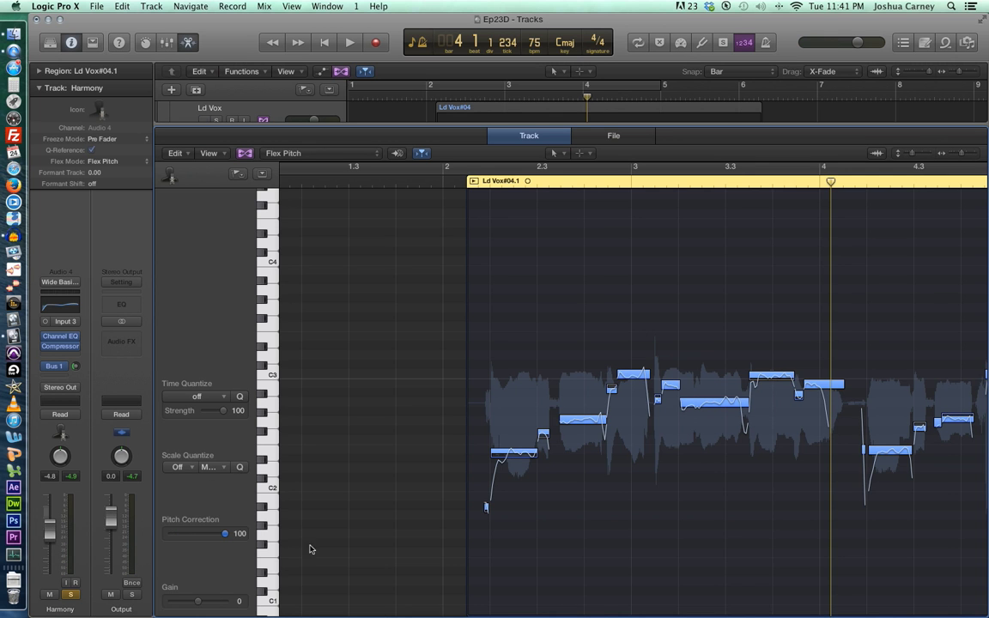
scroll(503, 533, "right", 1)
mouse_move(508, 465)
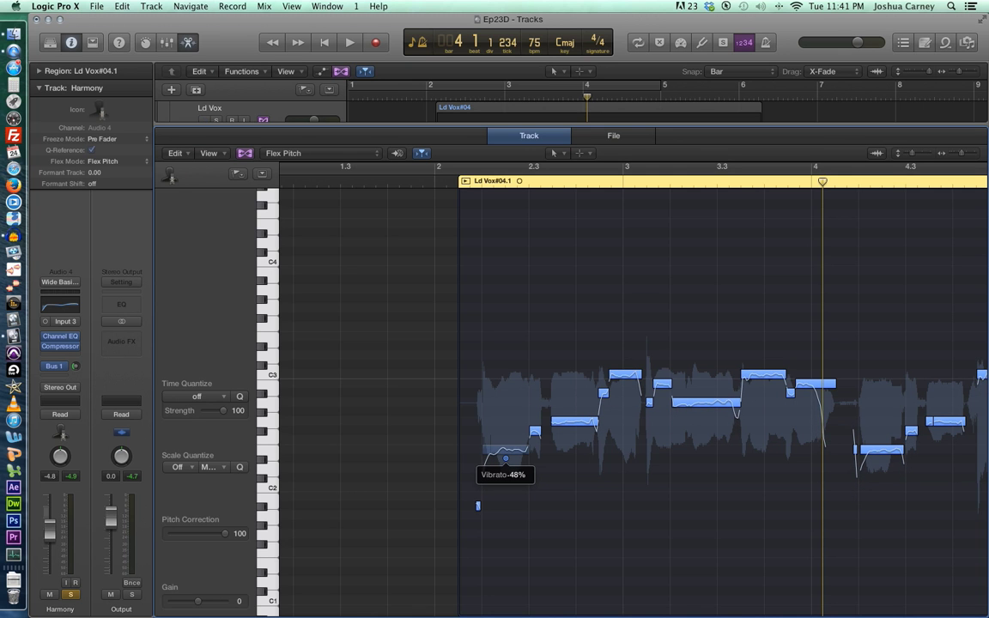
left_click(556, 509)
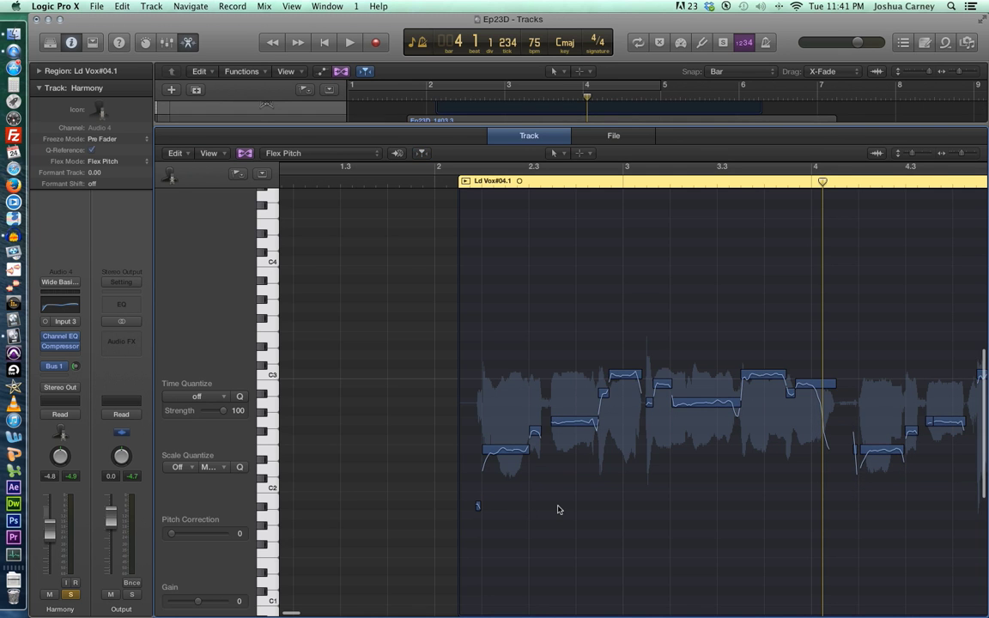
Step: Transpose all notes of the Ld Vox#04.1 region on the Harmony track down four semitones, then deselect them
scroll(557, 510, "right", 3)
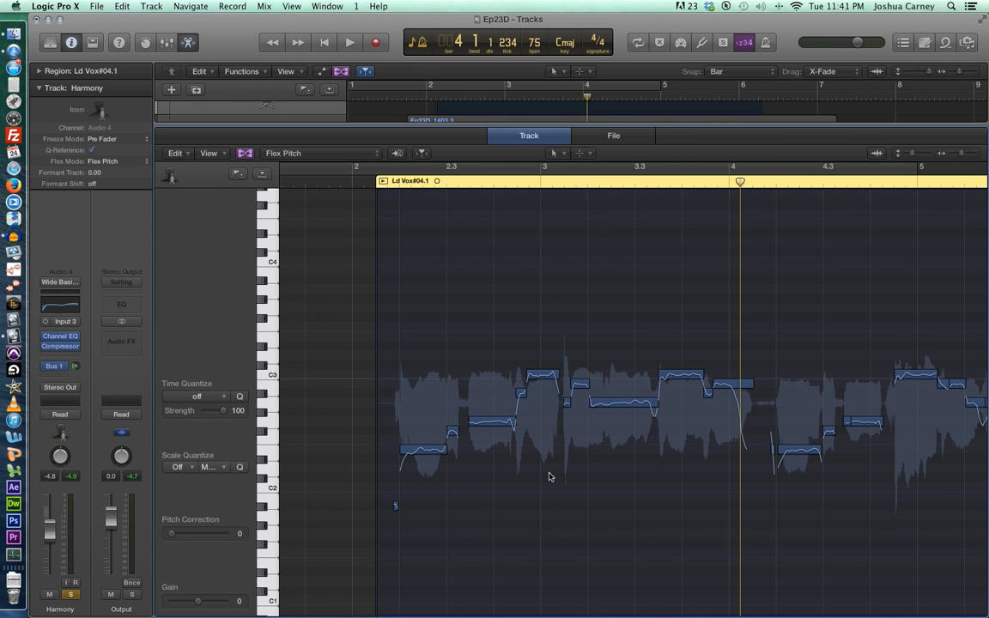
scroll(505, 282, "down", 4)
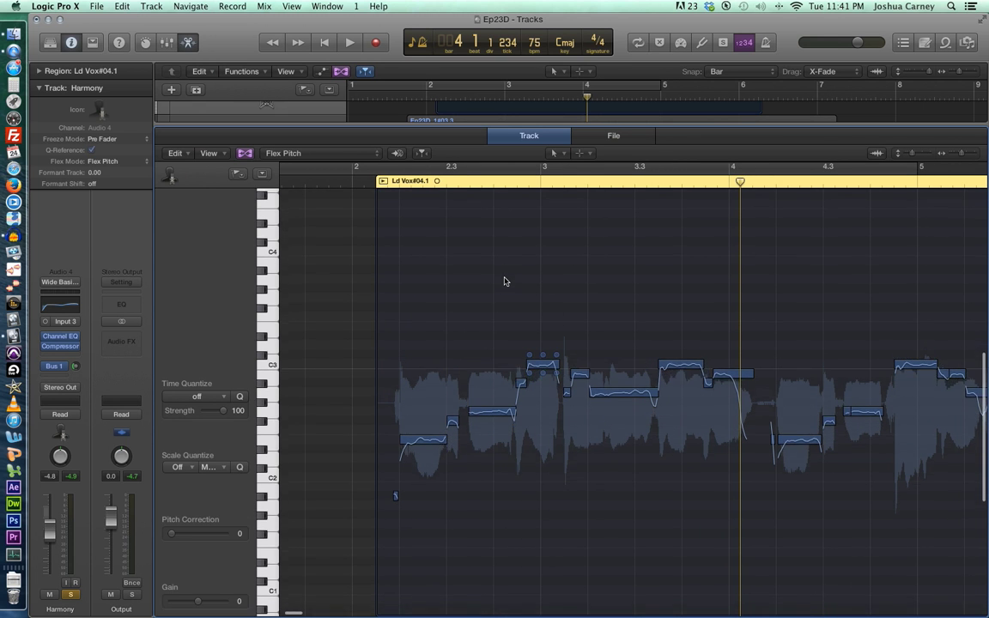
scroll(505, 281, "down", 3)
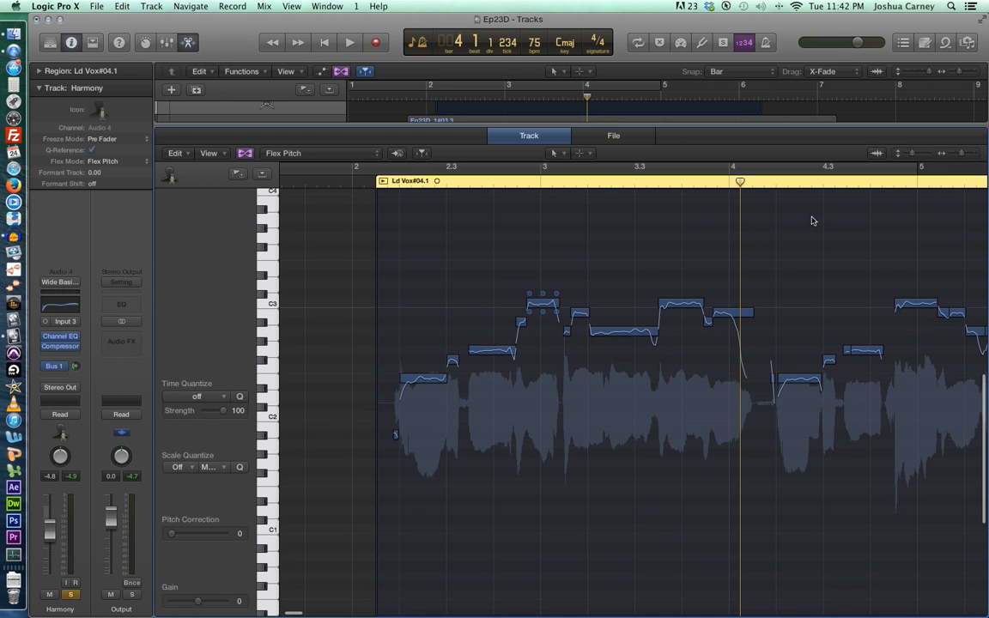
left_click_drag(913, 154, 916, 156)
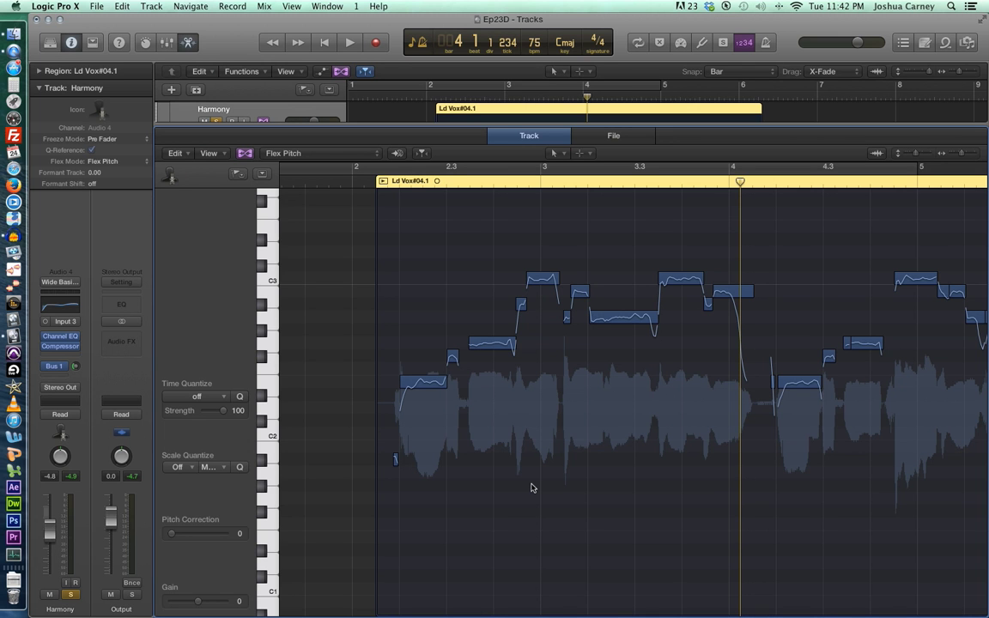
key("super+a")
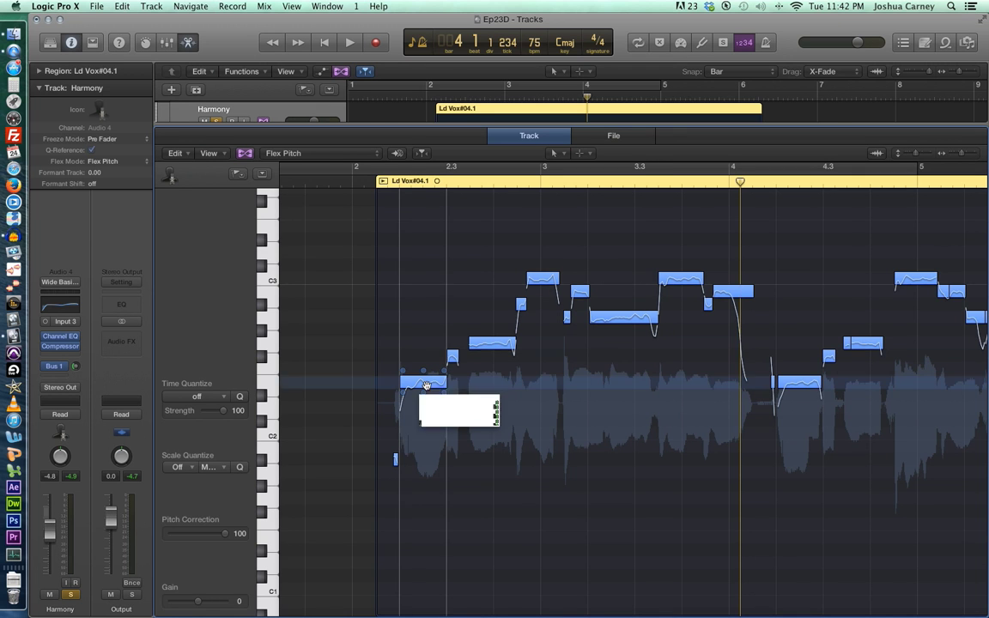
left_click(425, 385)
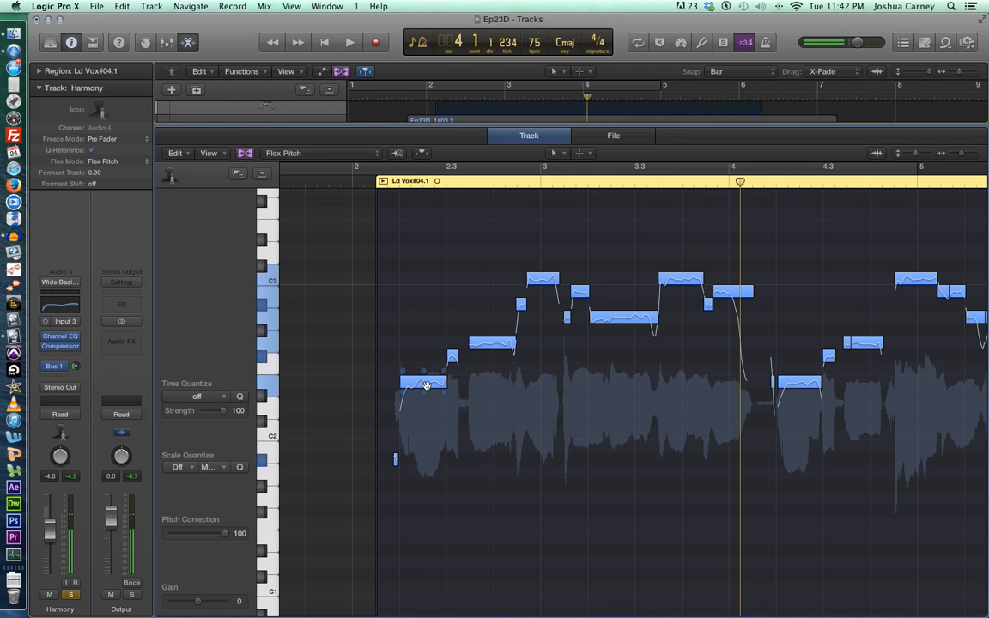
left_click_drag(425, 384, 426, 452)
left_click(412, 389)
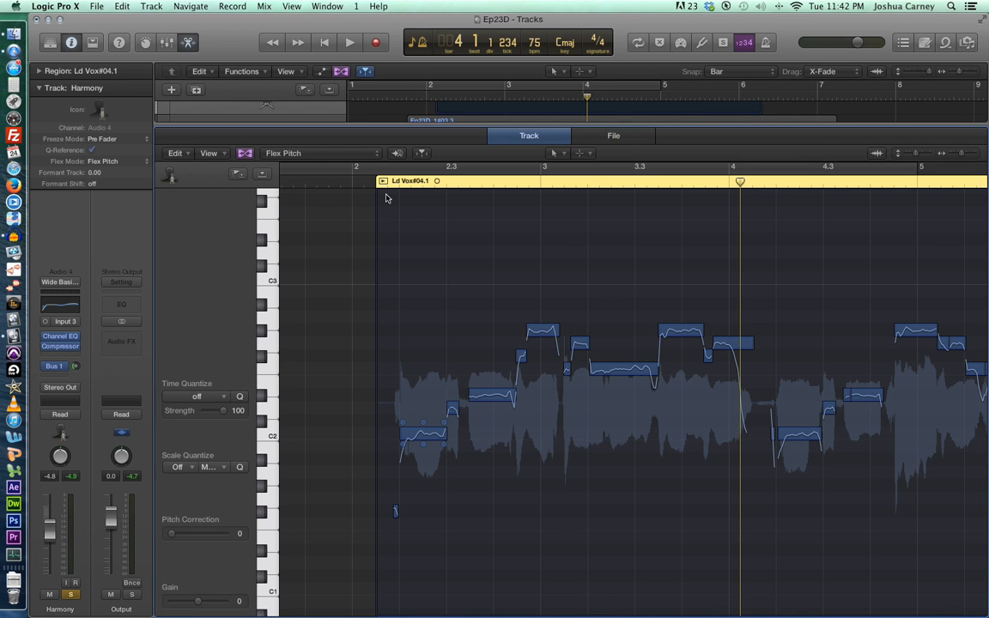
Step: Scale-quantize all notes of the Harmony region to E Natural Minor and deselect them
scroll(416, 270, "right", 2)
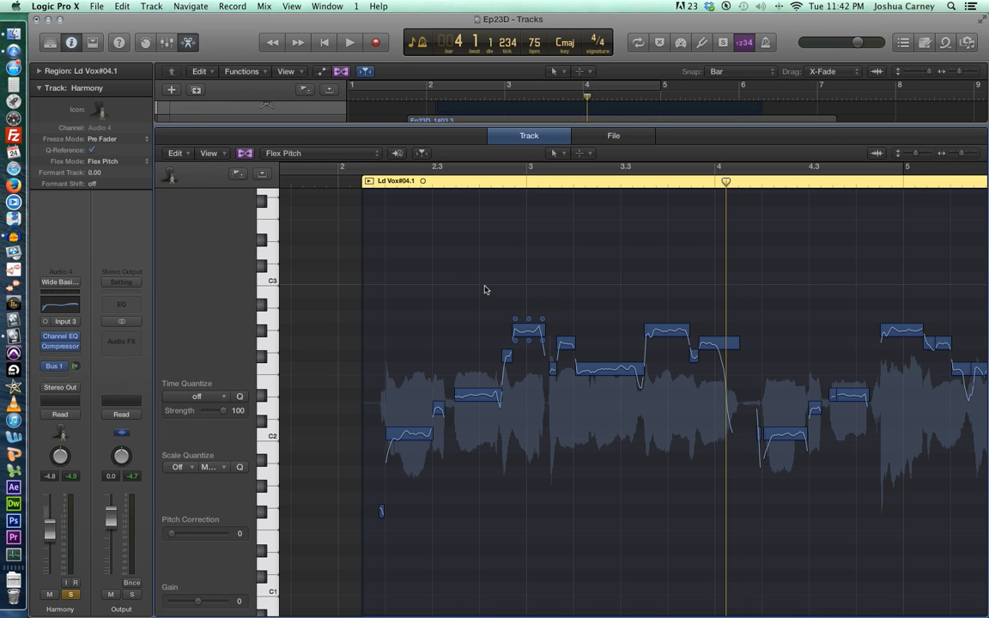
key("super+a")
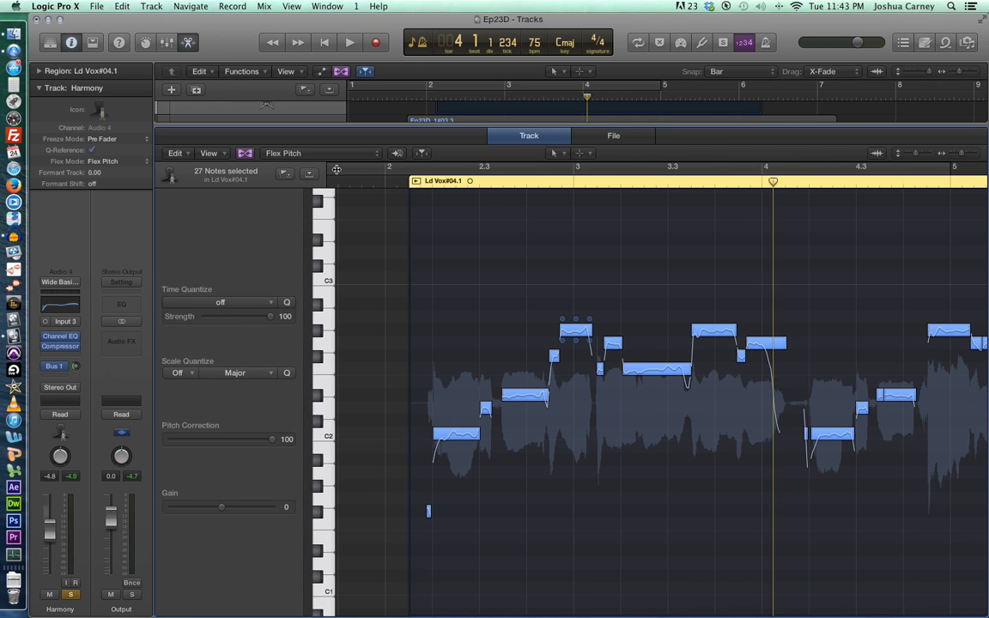
left_click(238, 374)
left_click(225, 396)
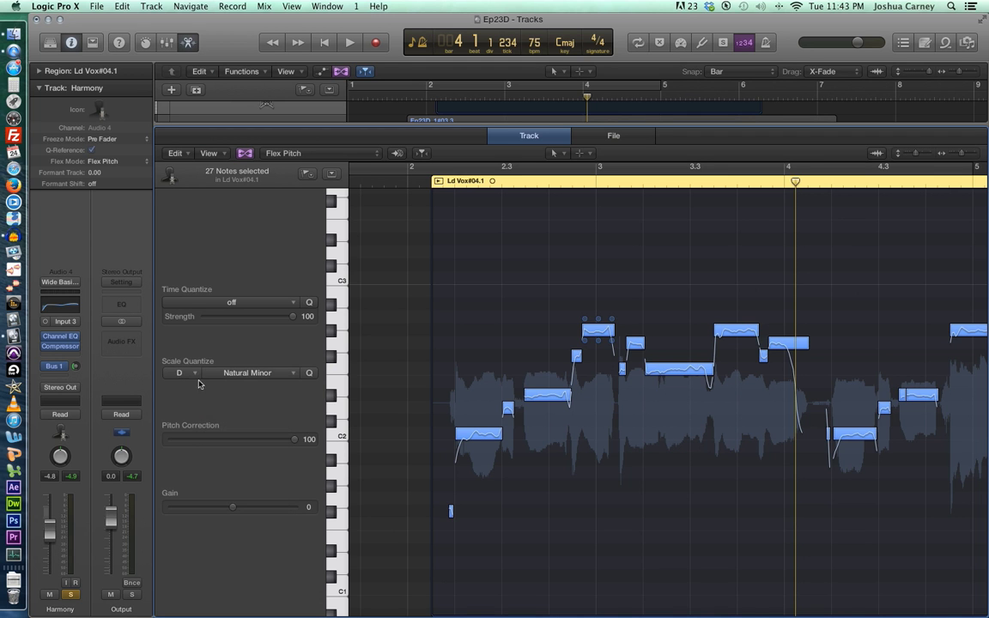
left_click(182, 372)
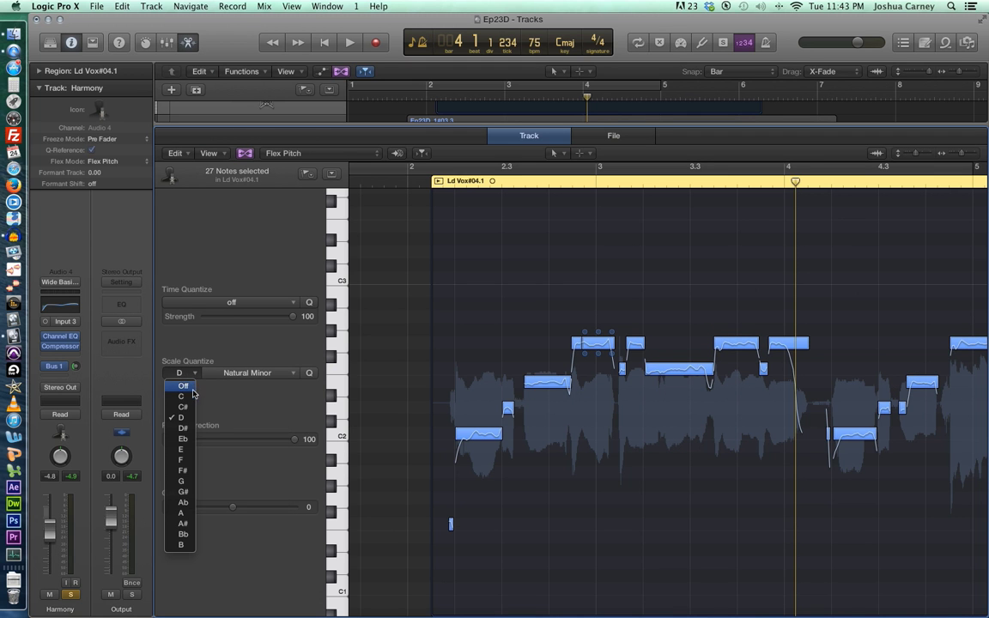
left_click(183, 450)
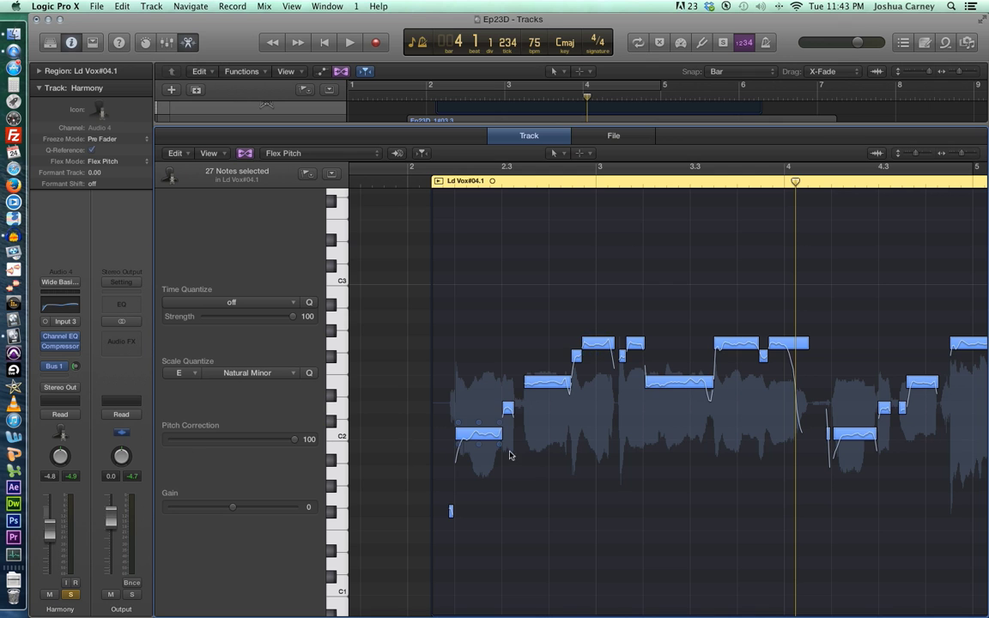
left_click(660, 463)
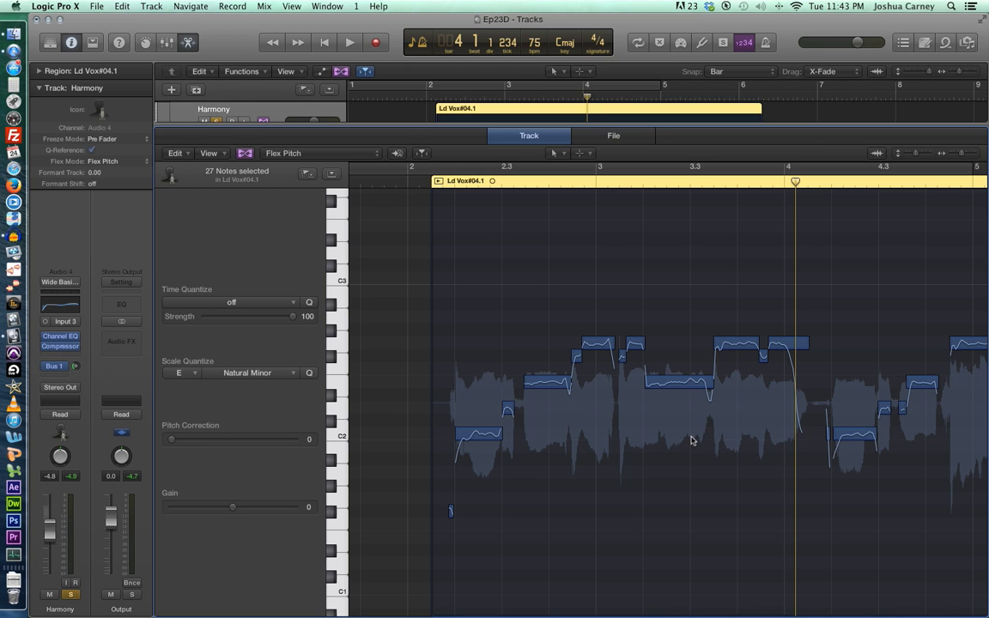
Step: Play the scale-quantized Harmony region through, then replay its first phrase and stop
key("space")
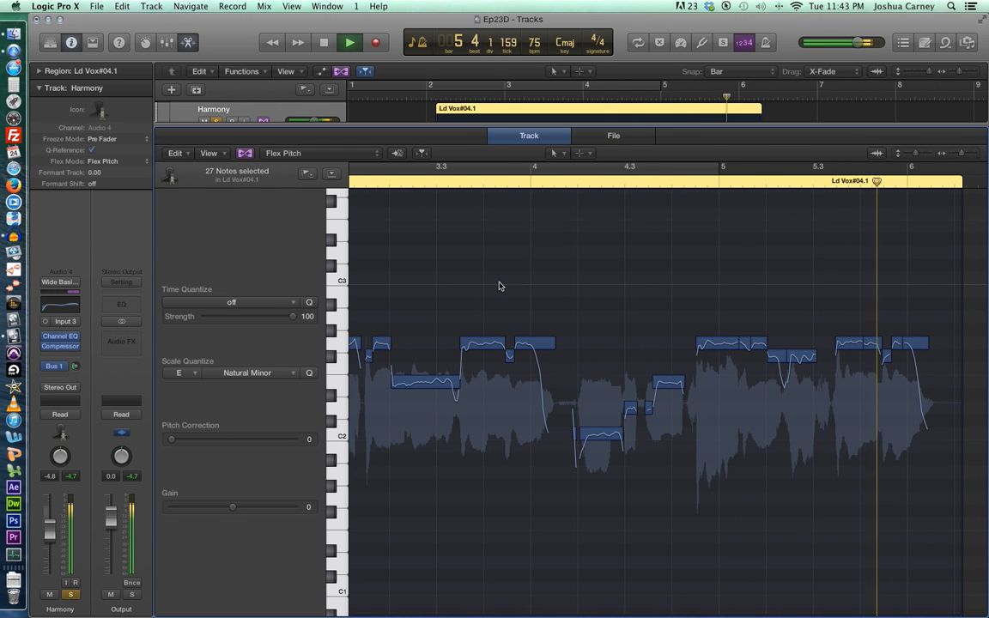
key("space")
scroll(496, 294, "left", 2)
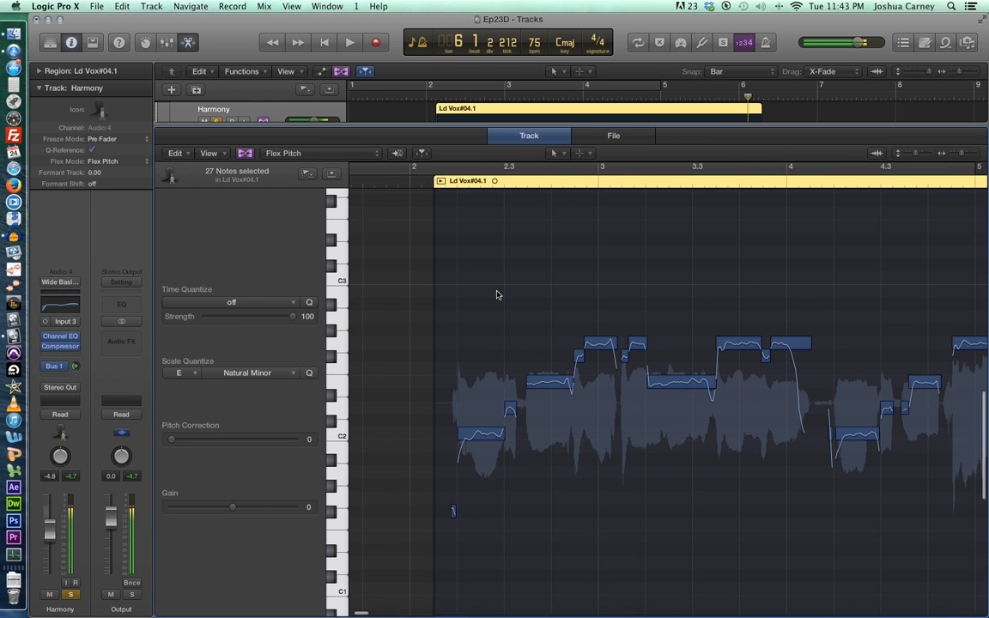
scroll(496, 295, "right", 3)
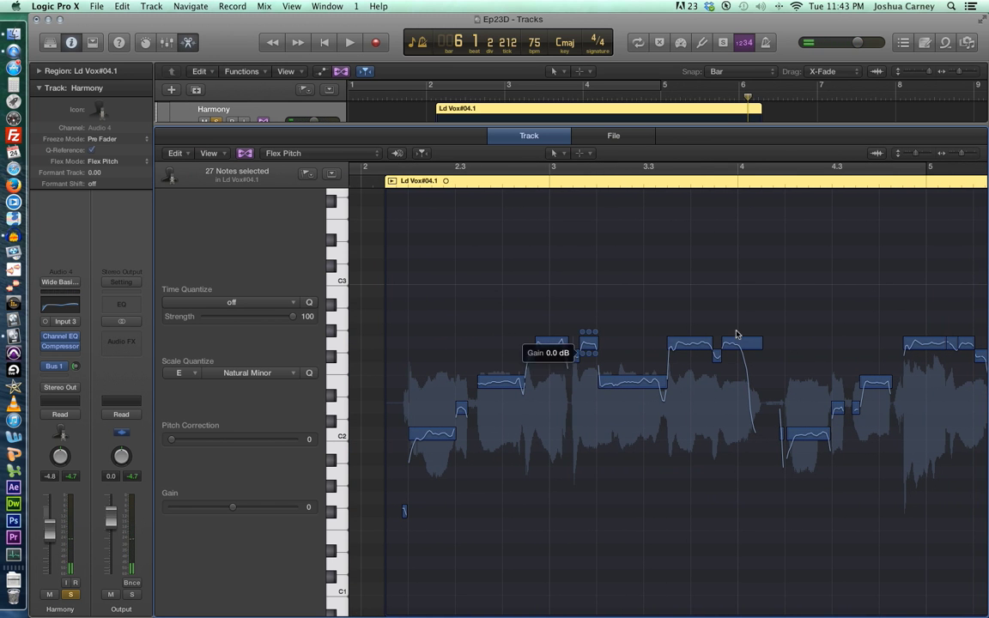
double_click(521, 183)
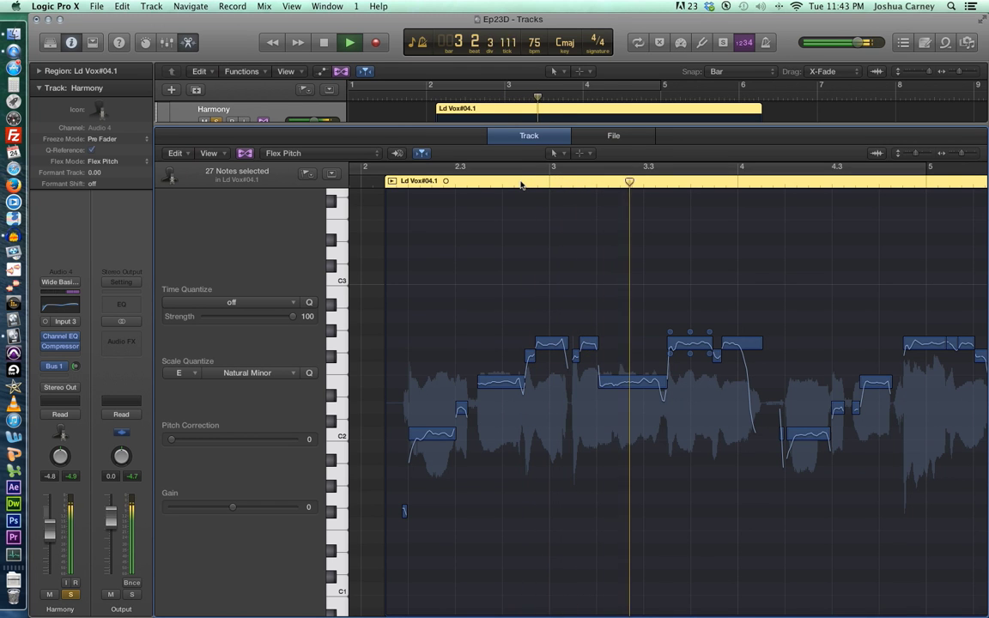
key("space")
Step: Raise the first phrase's high notes at bar 3 and between 3.3 and bar 4 to A2, and the long note between them to F#2
left_click_drag(680, 341, 682, 314)
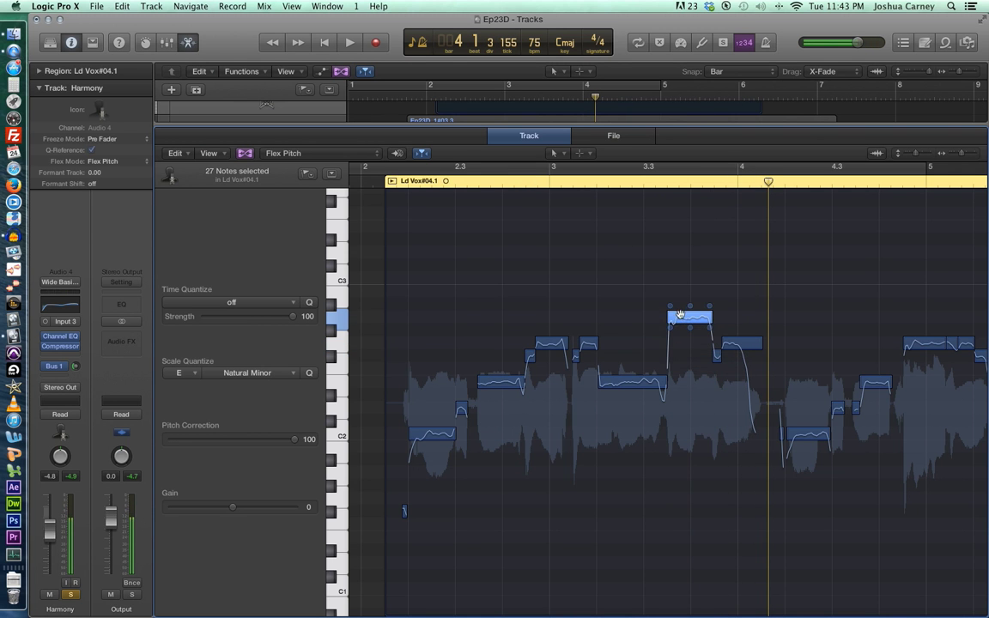
left_click(626, 379)
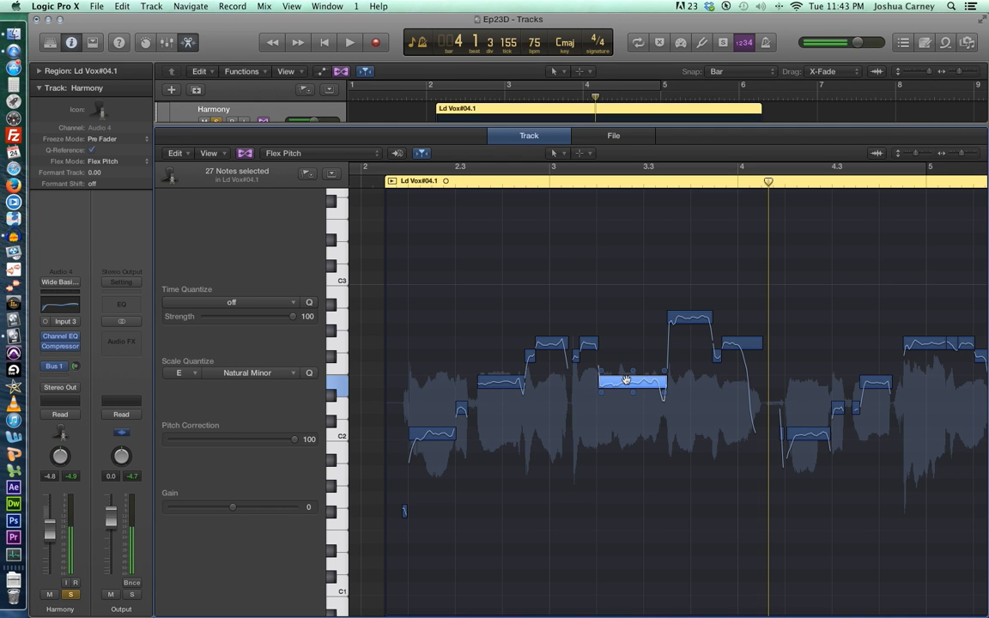
left_click_drag(626, 379, 627, 352)
left_click_drag(552, 343, 553, 318)
Step: Play the Harmony region to its end to check the raised first-phrase notes
left_click(512, 182)
key("space")
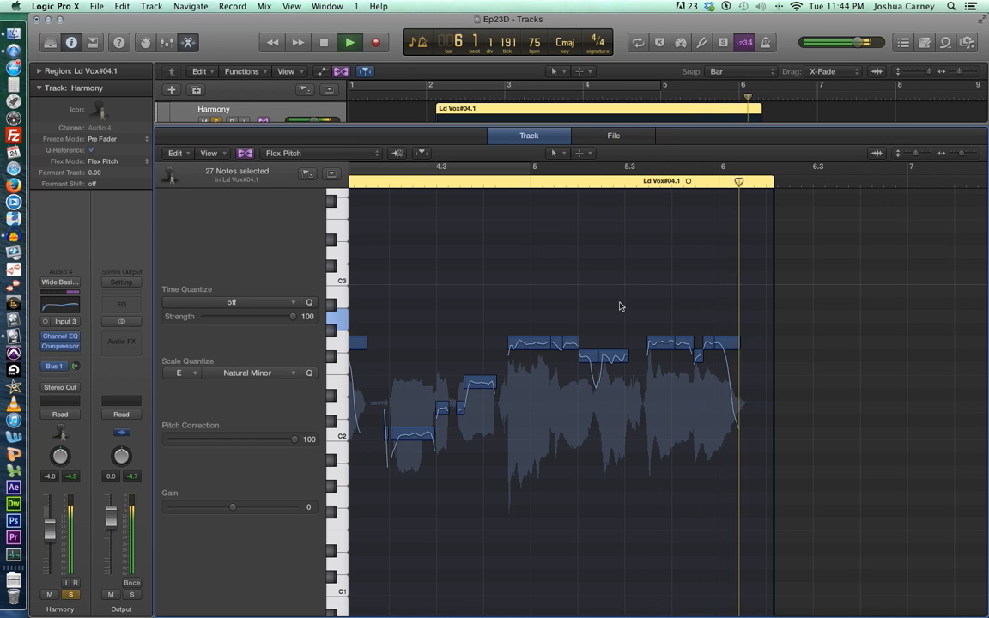
key("space")
Step: Raise the second phrase's note at bar 5 and the first note after 5.3 to A2
left_click_drag(528, 339, 529, 307)
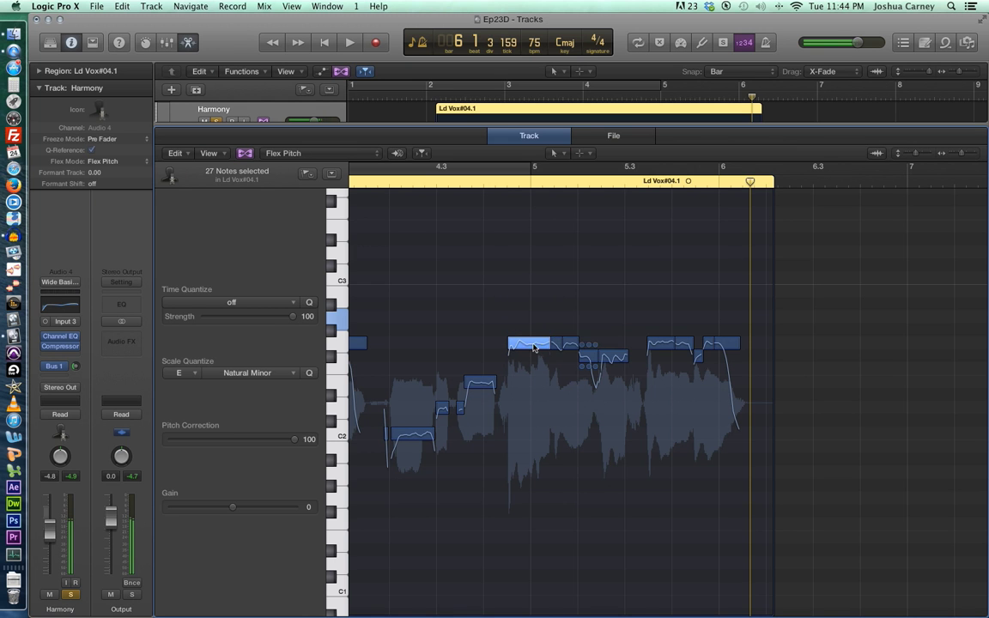
left_click(513, 319)
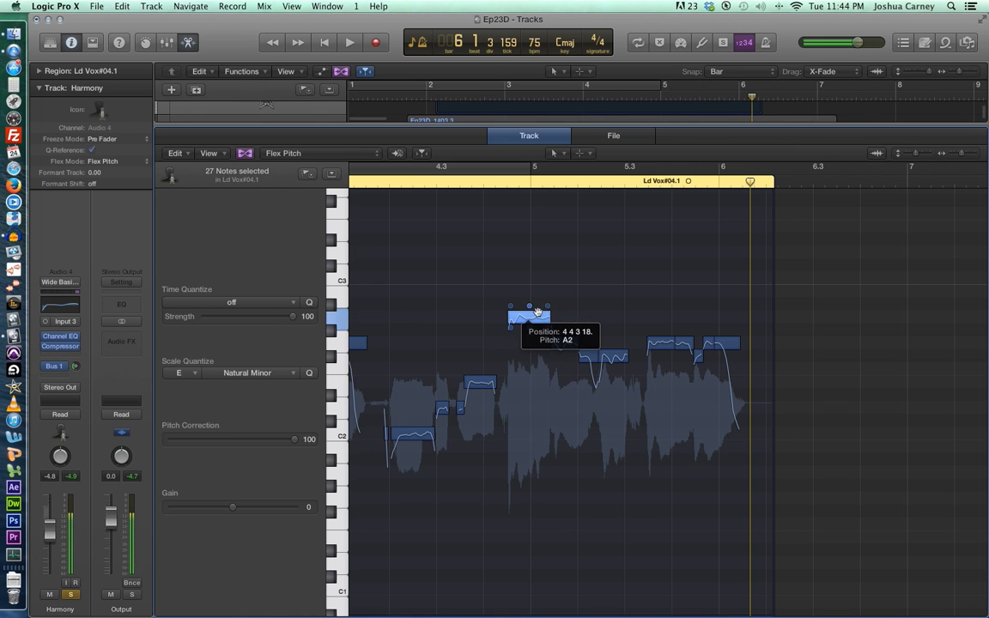
left_click(660, 343)
left_click_drag(661, 343, 660, 318)
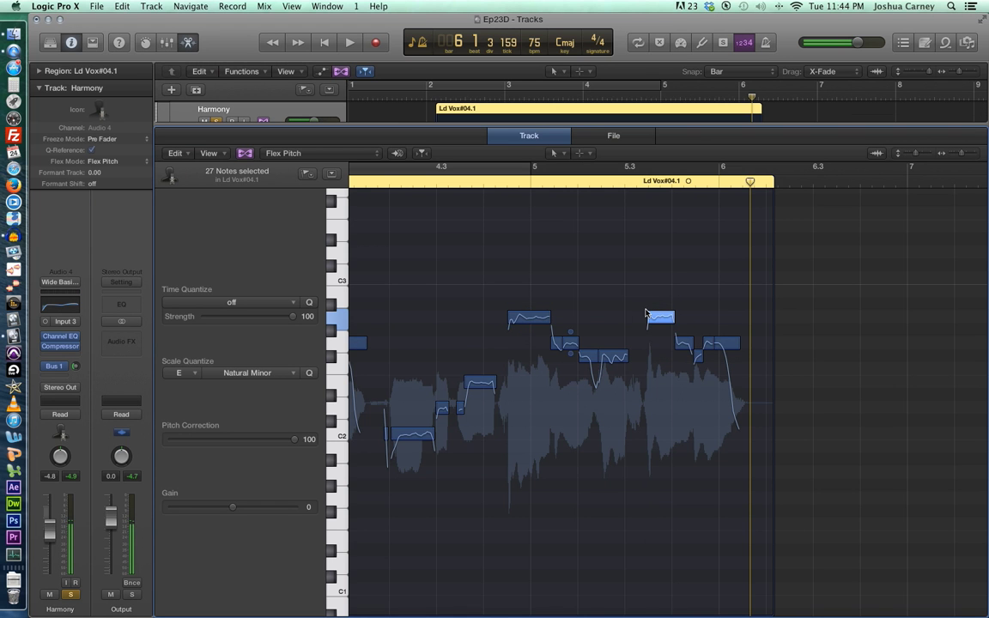
Step: Select all the C2 notes in the Harmony region together, lower them to B1 and deselect them
scroll(557, 352, "left", 5)
scroll(617, 396, "left", 3)
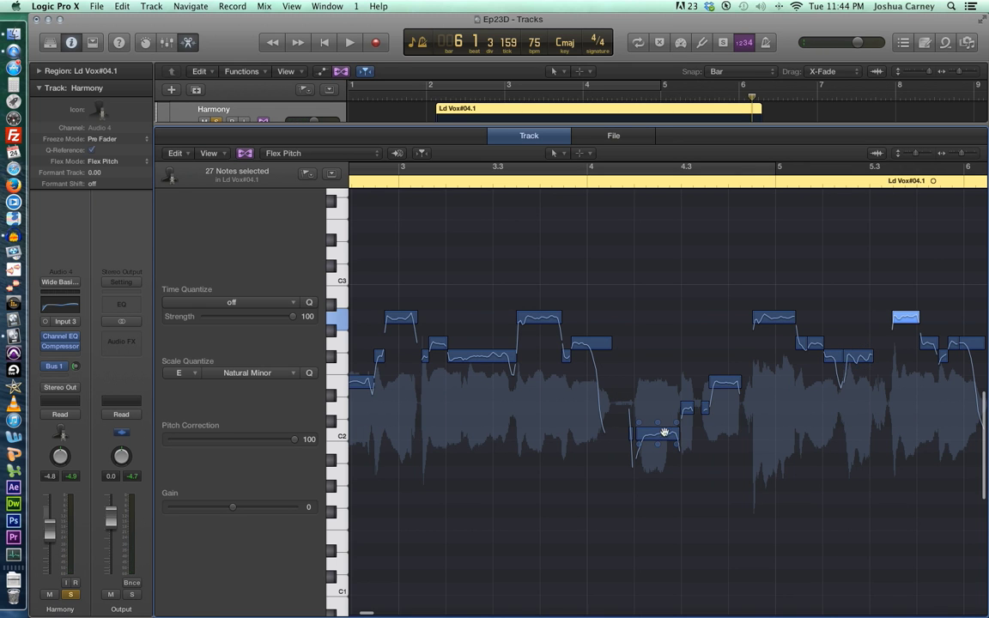
left_click(341, 434)
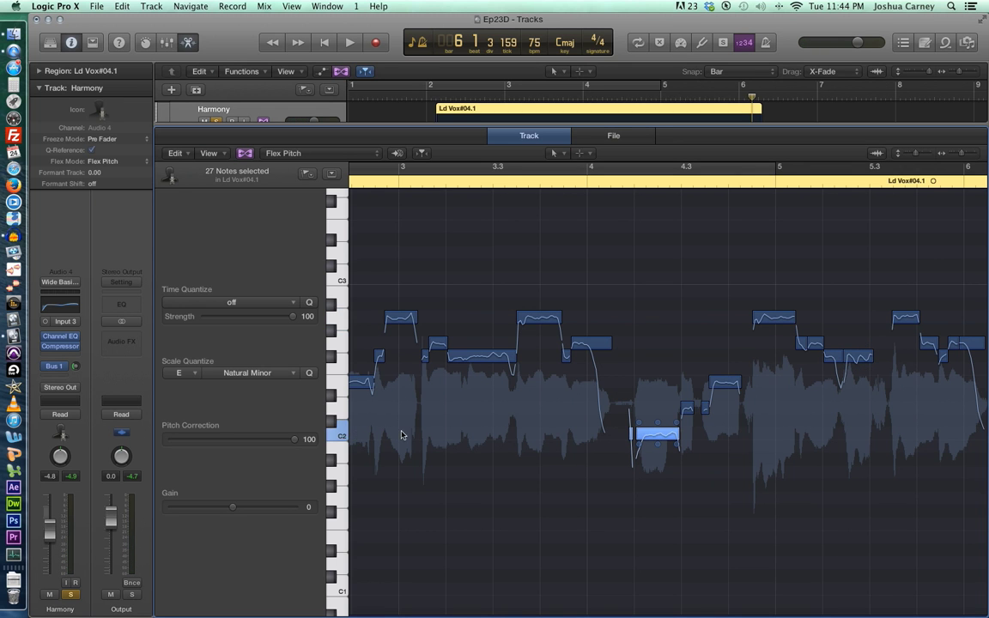
scroll(536, 436, "left", 8)
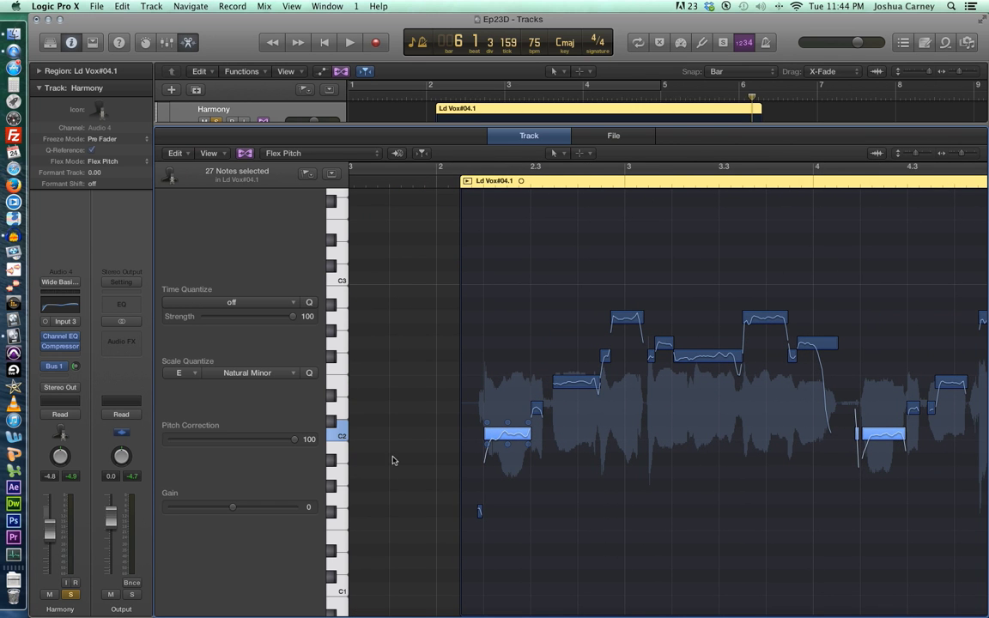
left_click_drag(508, 434, 507, 447)
left_click(622, 441)
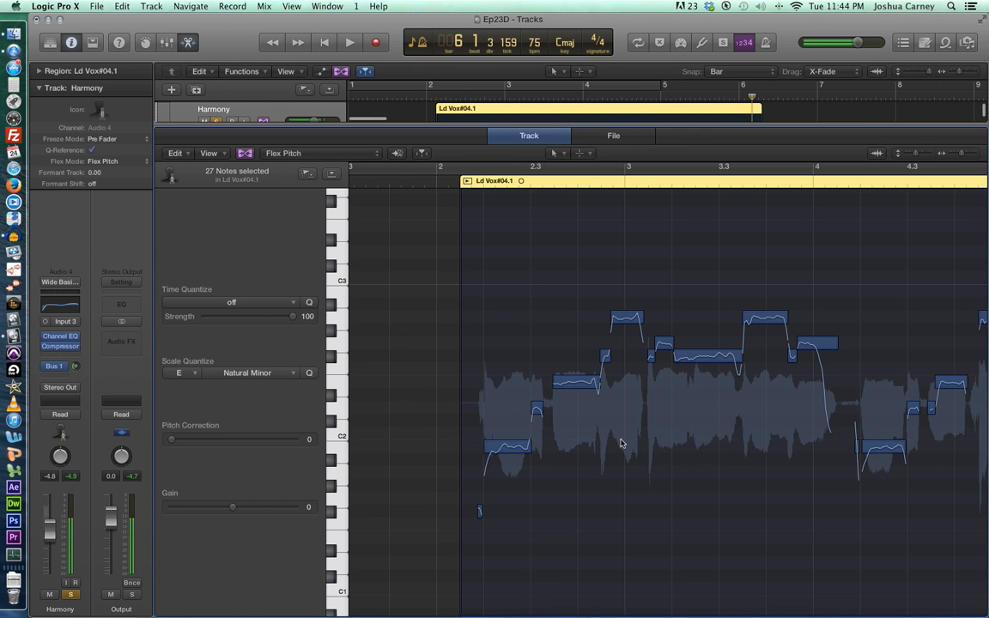
Step: Review the edited notes across the Harmony region and play its first phrase into the second
scroll(622, 442, "right", 5)
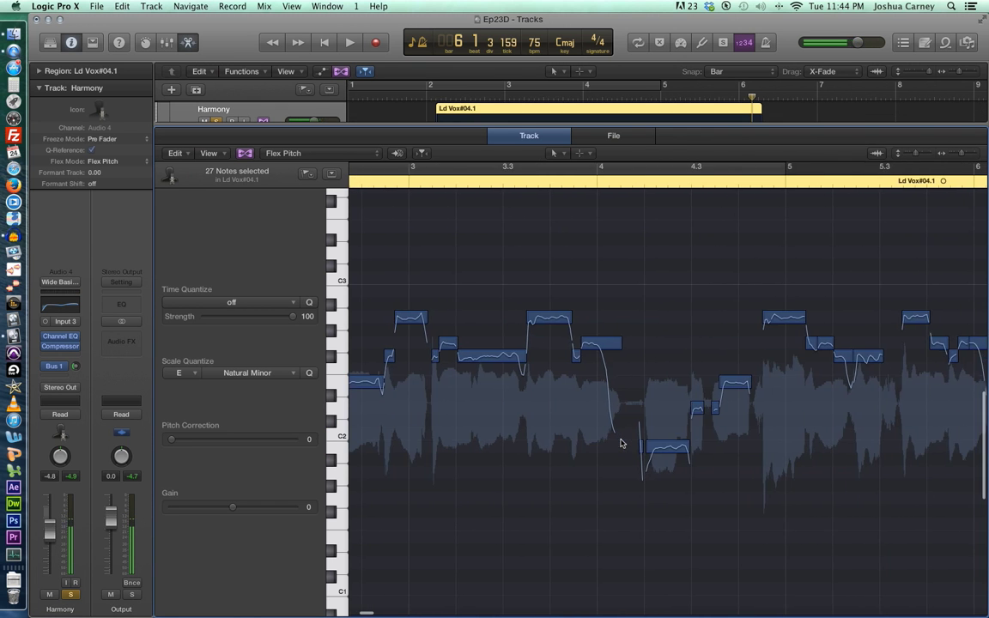
scroll(622, 443, "right", 3)
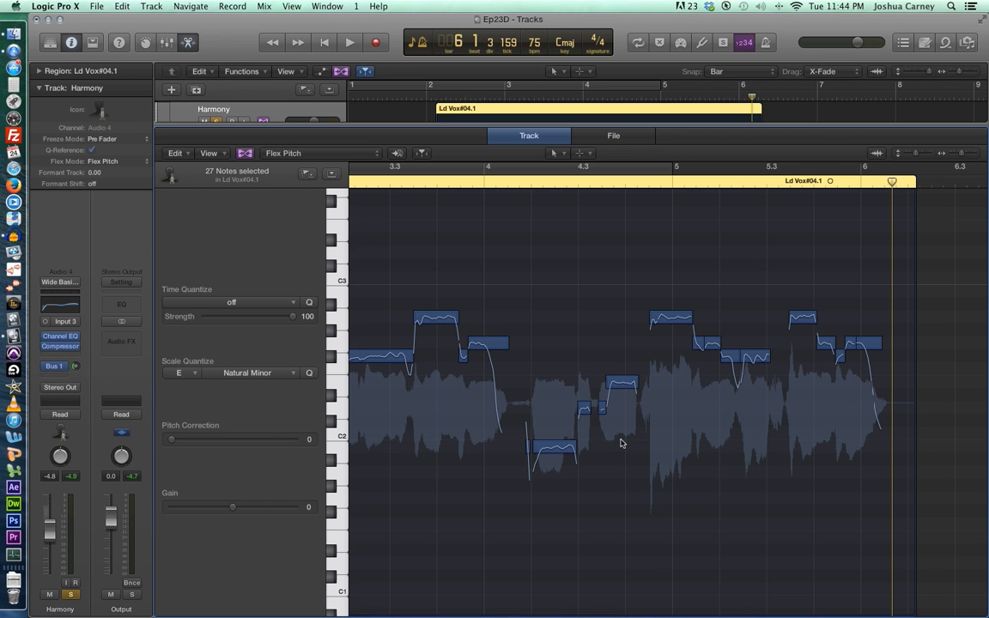
scroll(622, 443, "left", 10)
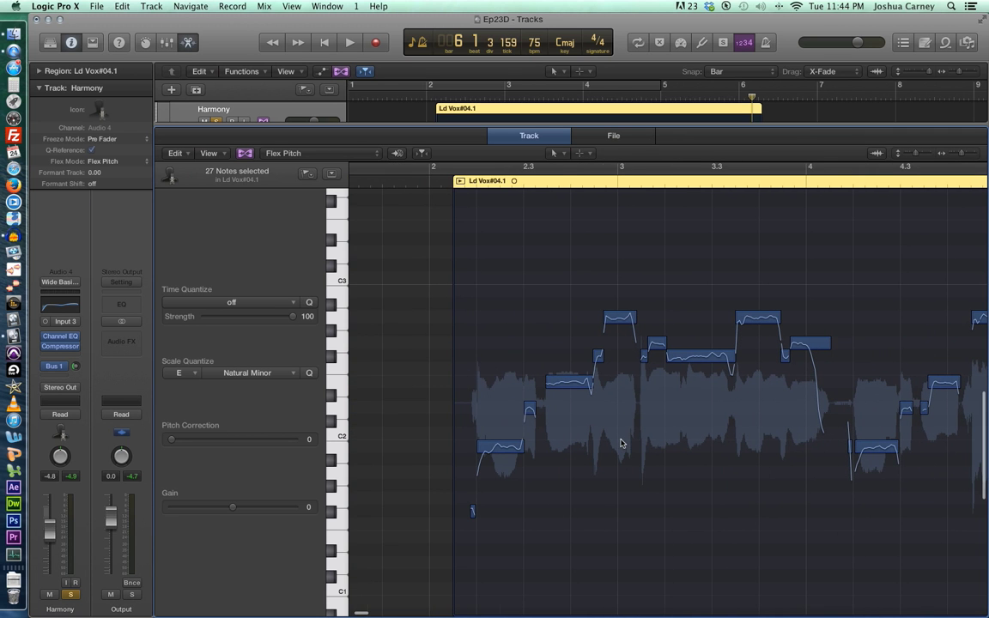
key("space")
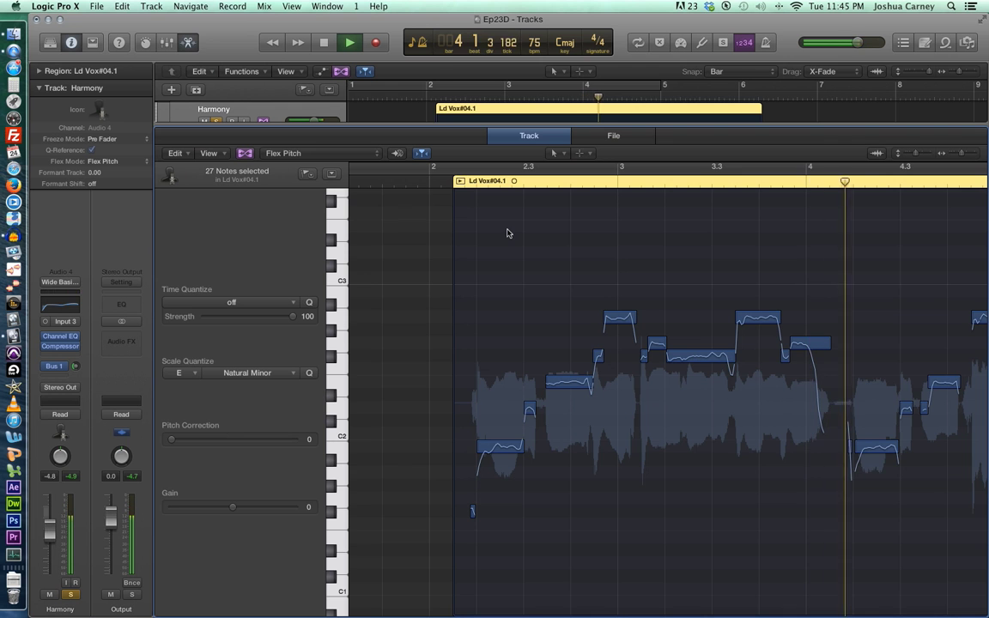
key("space")
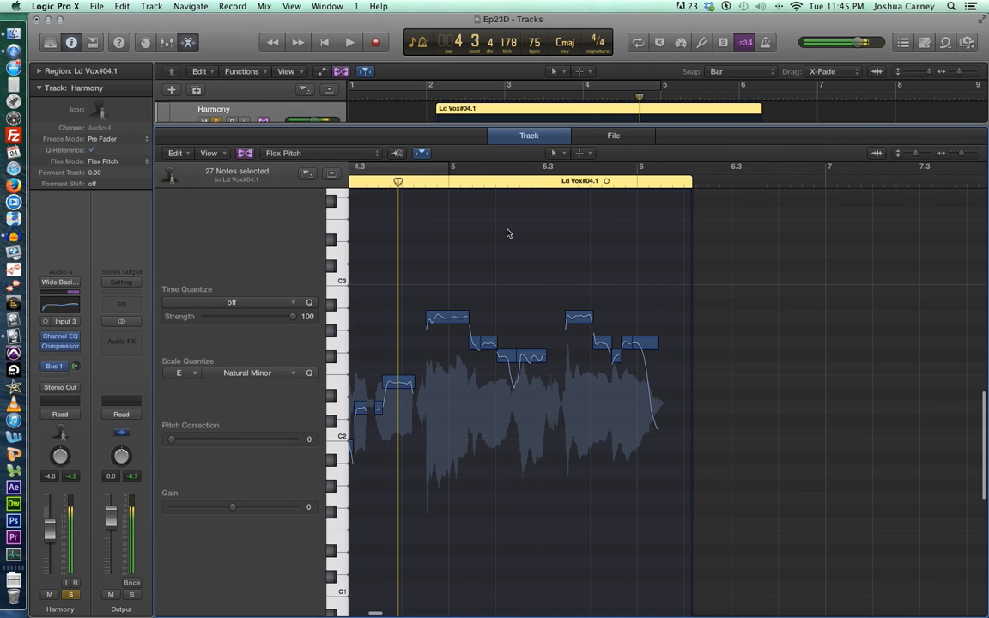
scroll(506, 303, "left", 5)
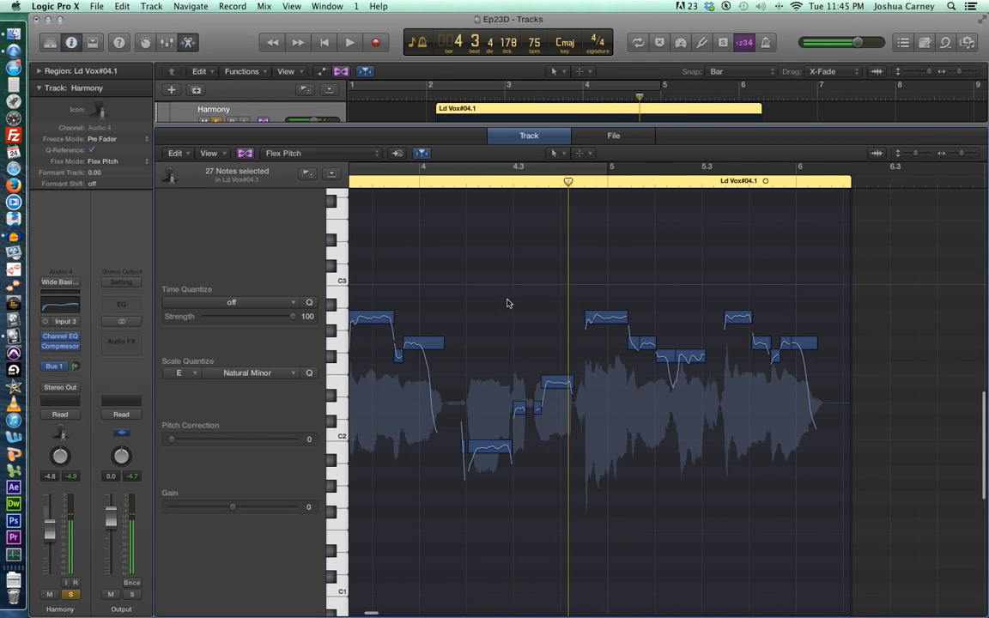
scroll(507, 303, "left", 5)
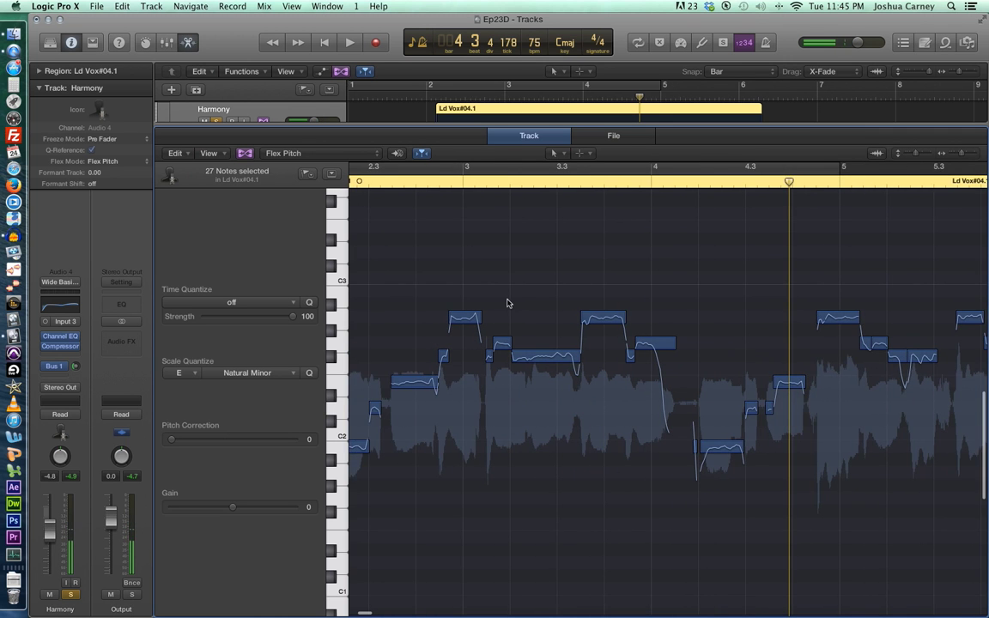
scroll(506, 303, "left", 1)
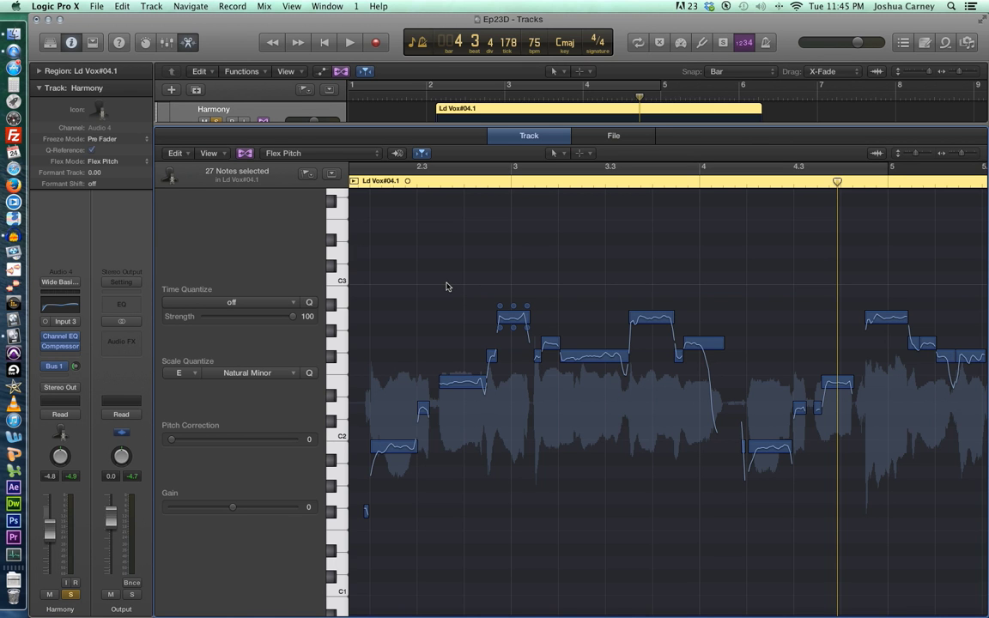
Step: Set the pitch correction of all selected notes in the Harmony region to 100
left_click_drag(171, 439, 296, 438)
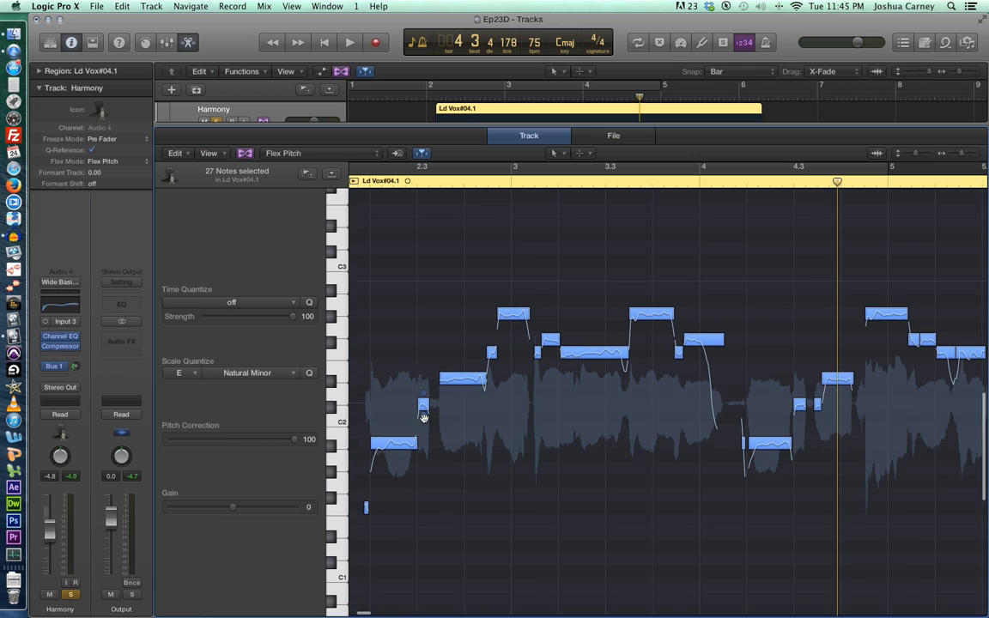
scroll(426, 456, "down", 1)
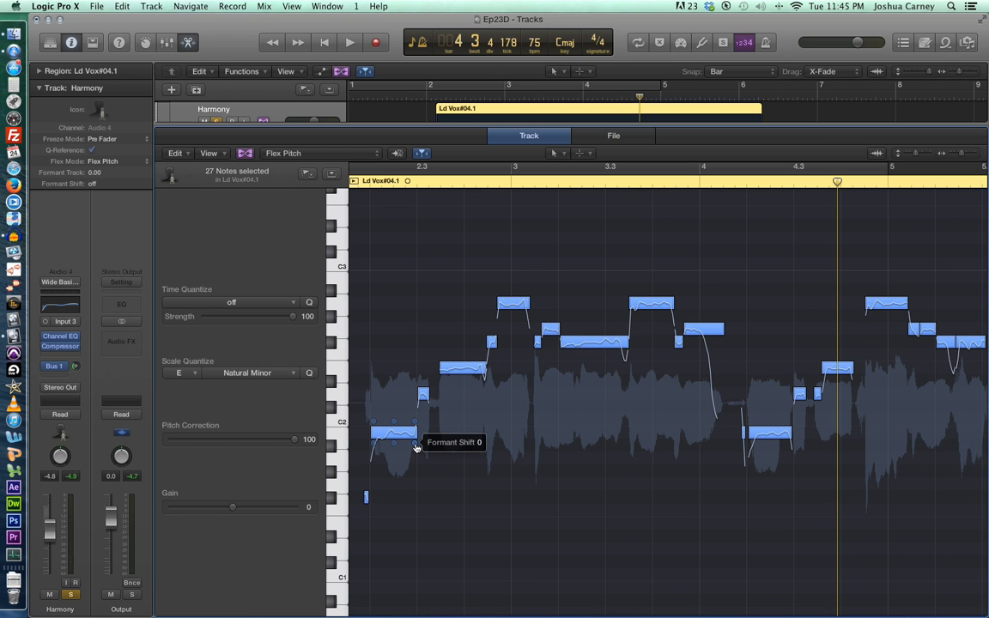
Step: Lower the formant shift of the selected Harmony notes to about -107, auditioning the region through to its end
scroll(416, 447, "left", 1)
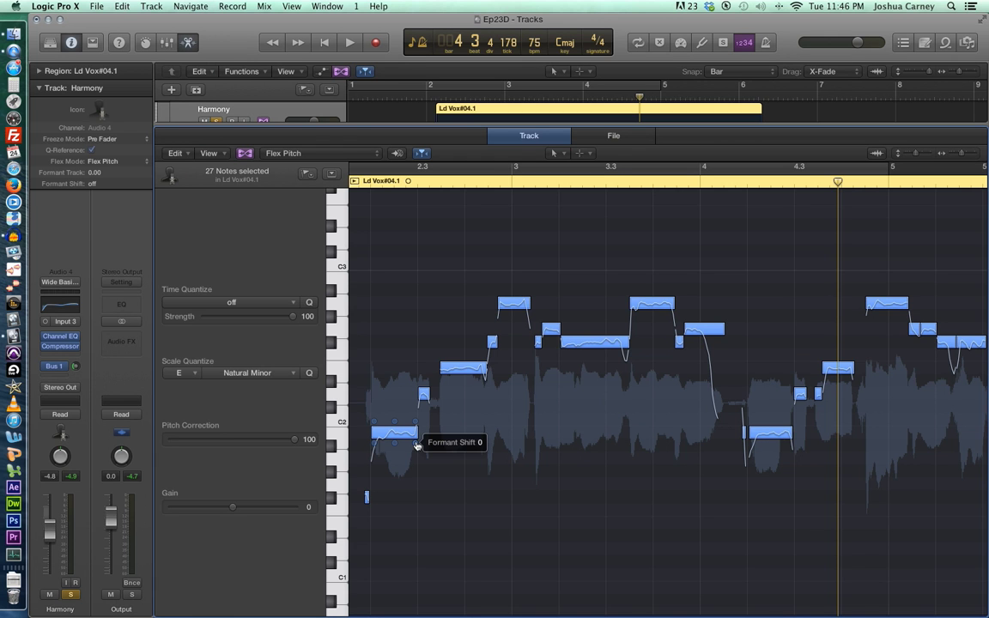
scroll(416, 445, "left", 1)
left_click_drag(416, 445, 417, 467)
left_click(367, 185)
key("space")
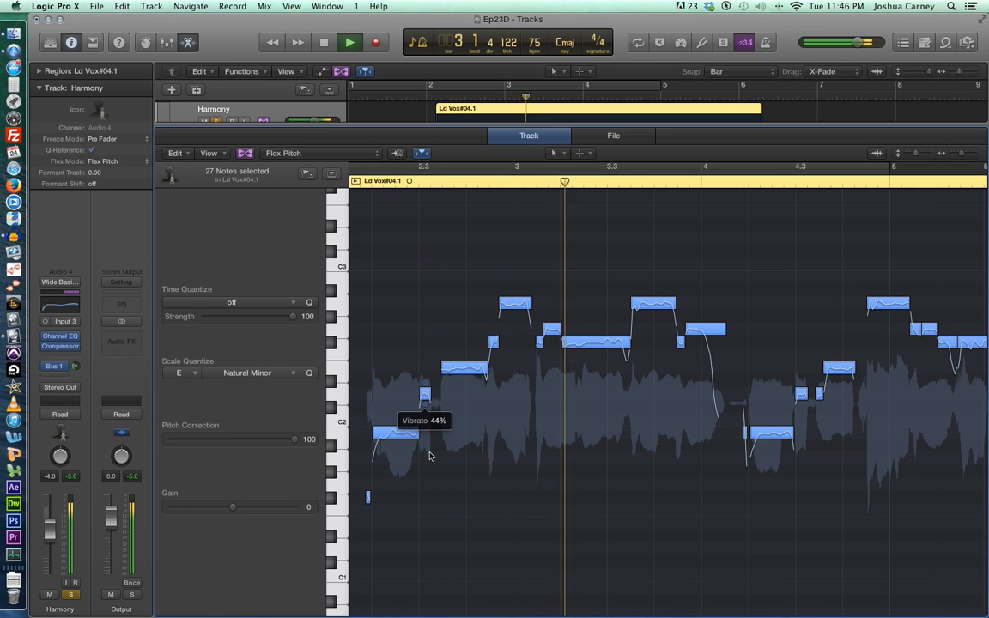
key("space")
left_click_drag(418, 445, 418, 457)
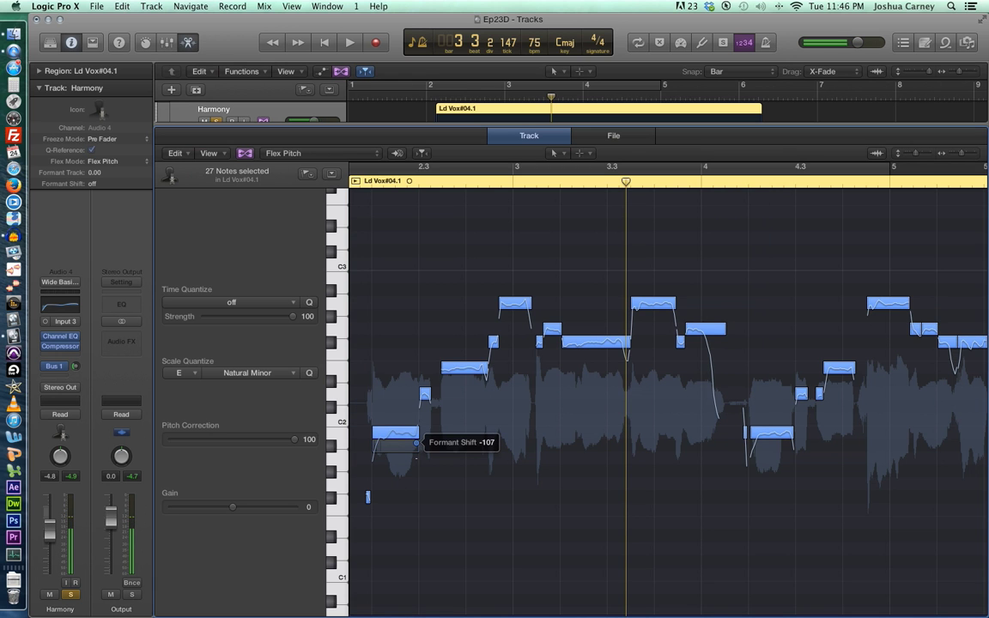
key("space")
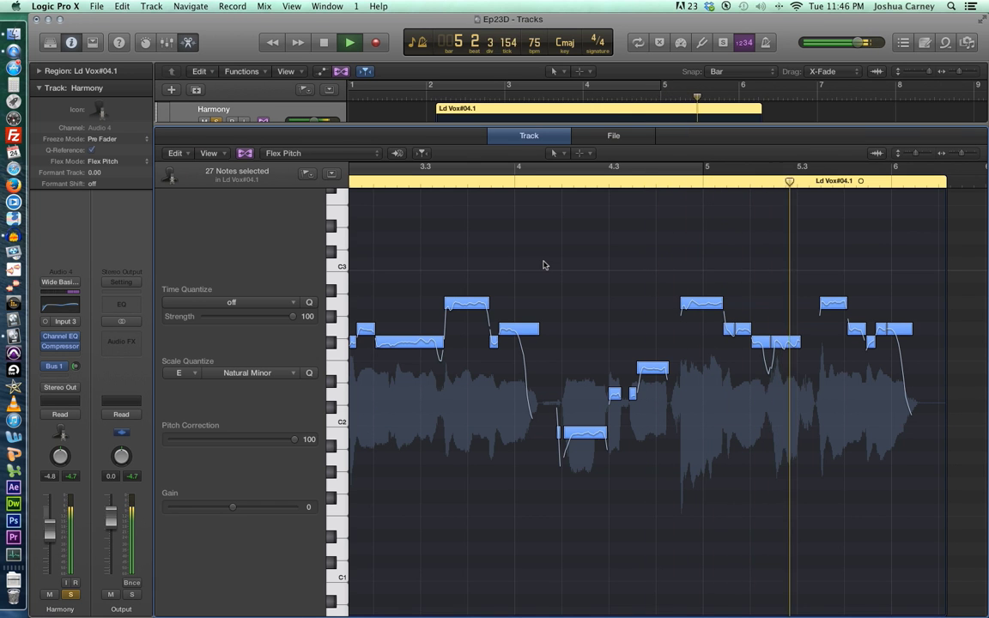
key("space")
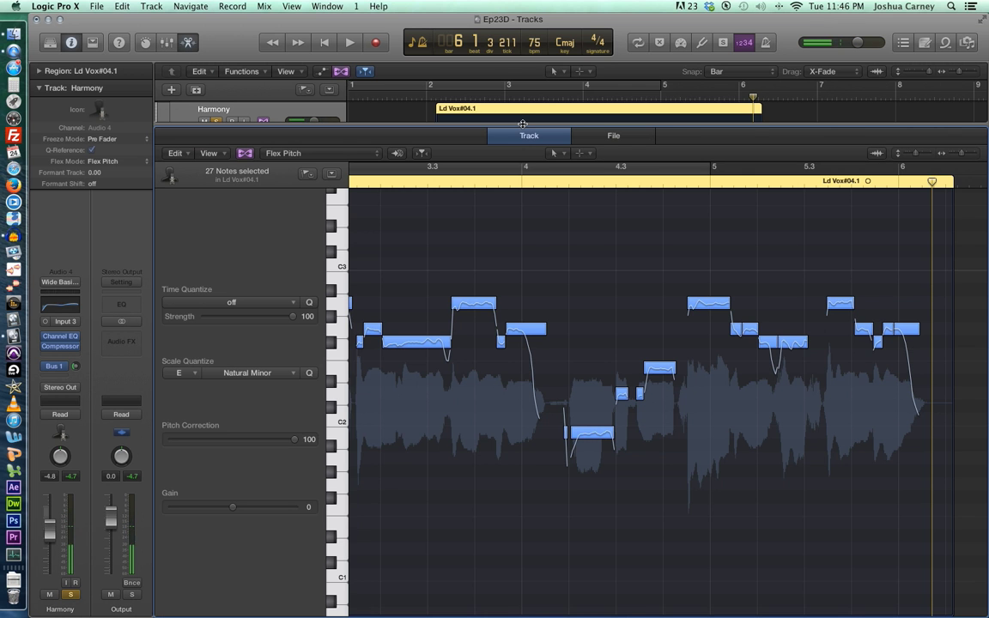
Step: Close the audio editor and solo the Ld Vox track alongside Harmony
left_click_drag(522, 126, 521, 601)
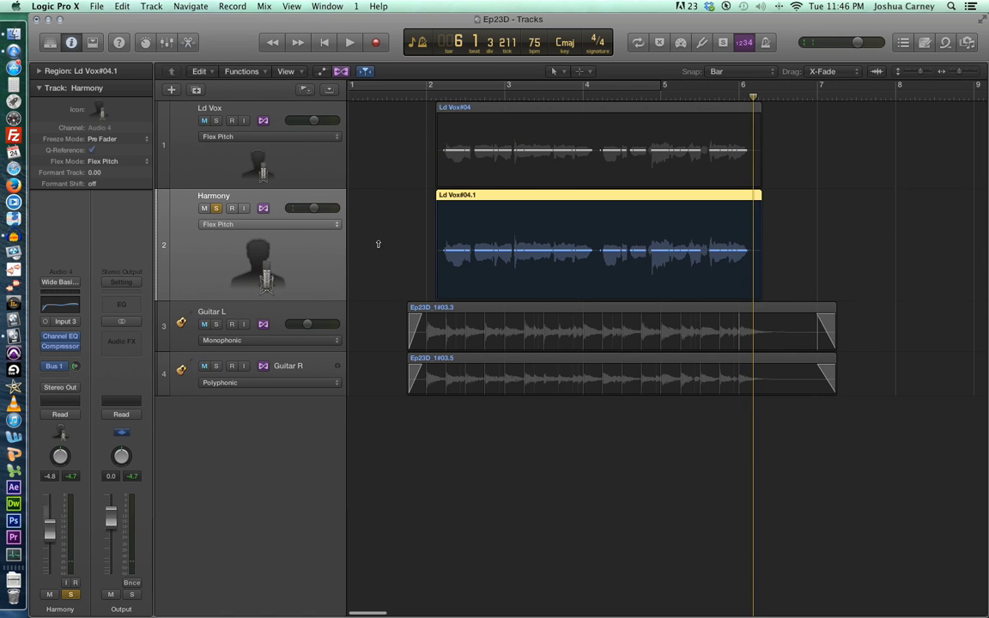
left_click(217, 121)
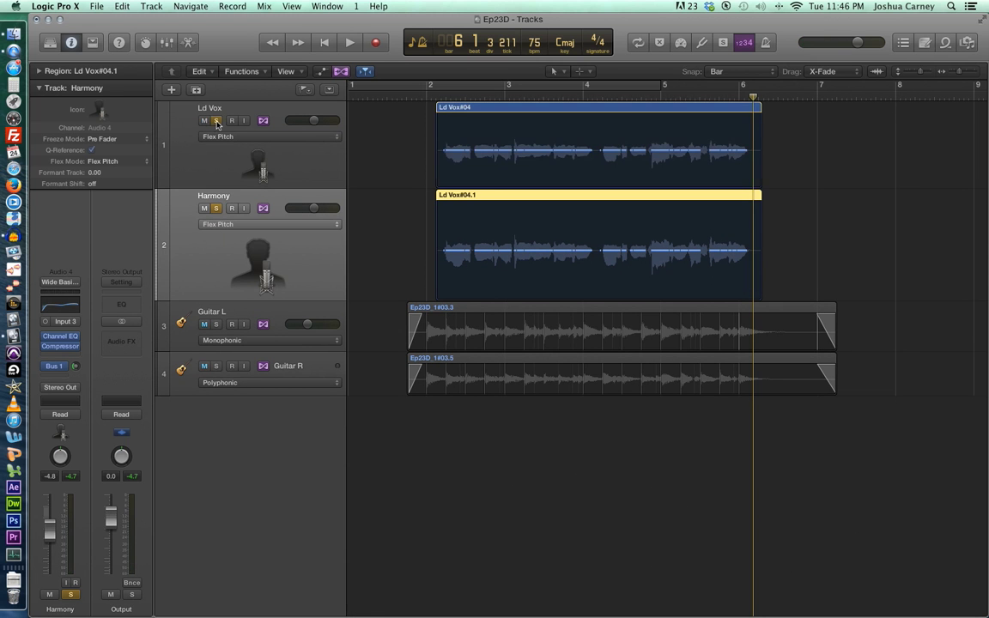
Step: Pan Harmony right and Ld Vox left, and set their levels to -5.9 dB and -2.8 dB respectively
left_click(234, 146)
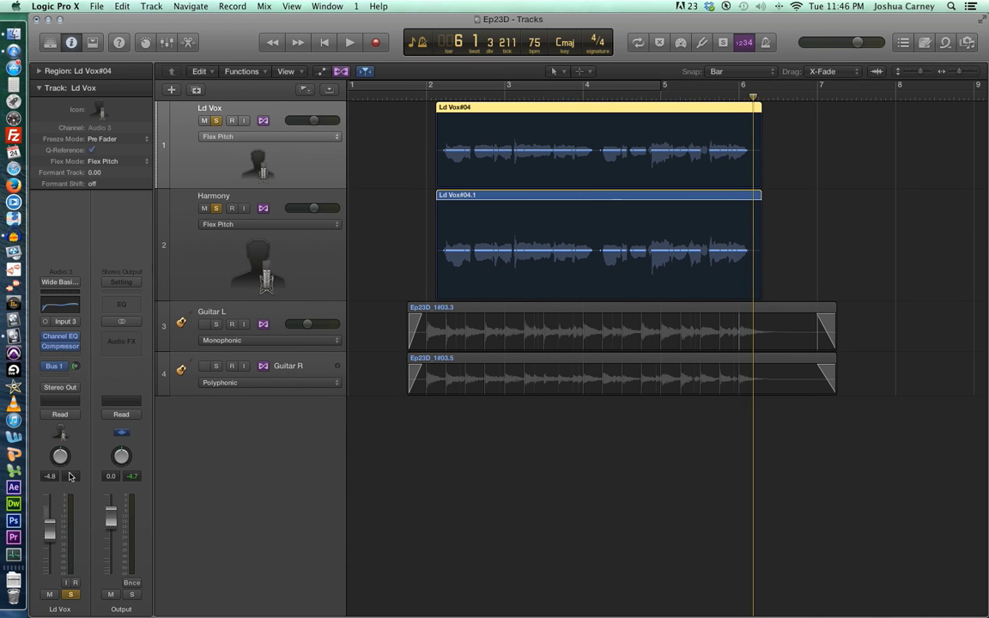
left_click(195, 283)
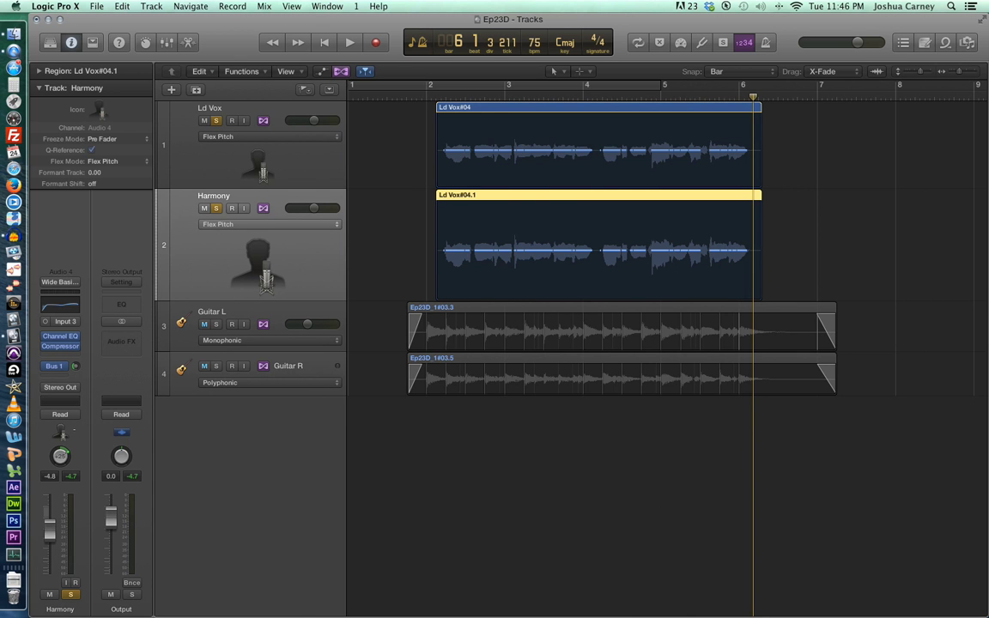
left_click(275, 160)
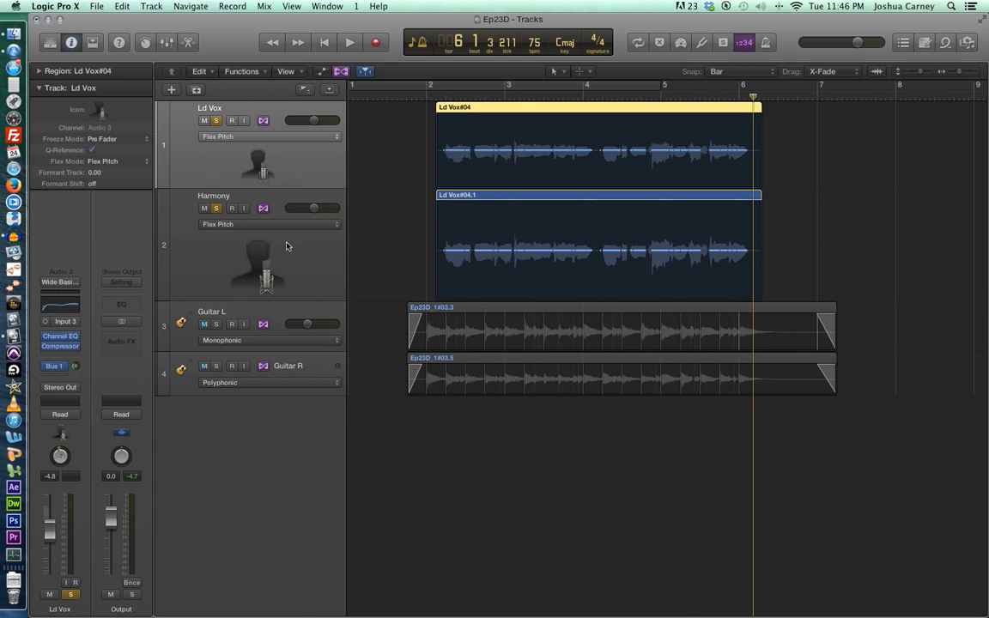
mouse_move(52, 472)
left_mouse_down()
mouse_move(51, 457)
mouse_move(48, 484)
left_mouse_up()
left_click(225, 251)
Step: Play the soloed lead and harmony vocals together from bar 2 past the end of their regions
left_click(427, 97)
key("space")
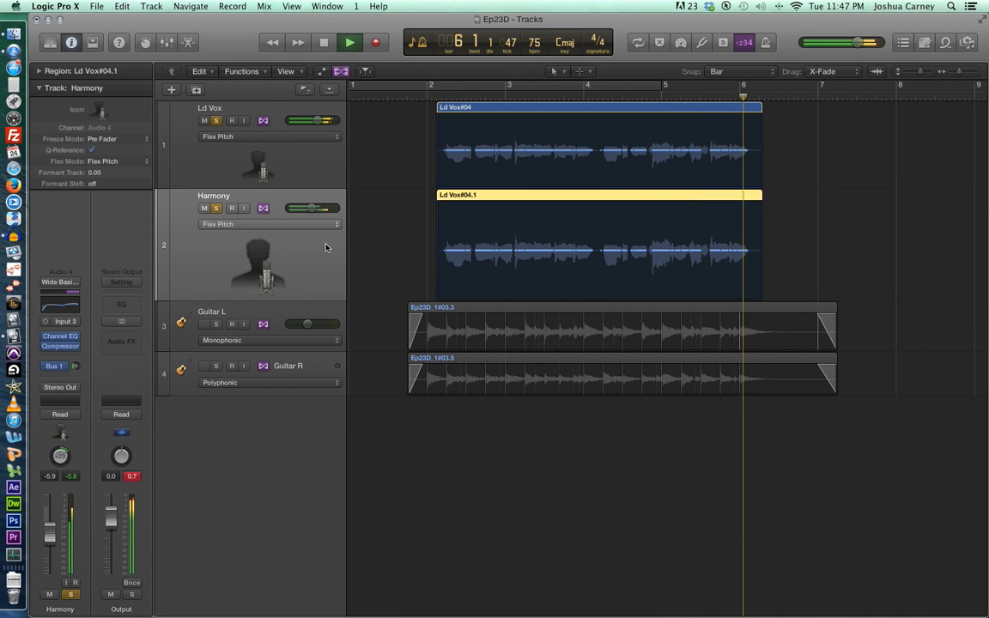
key("space")
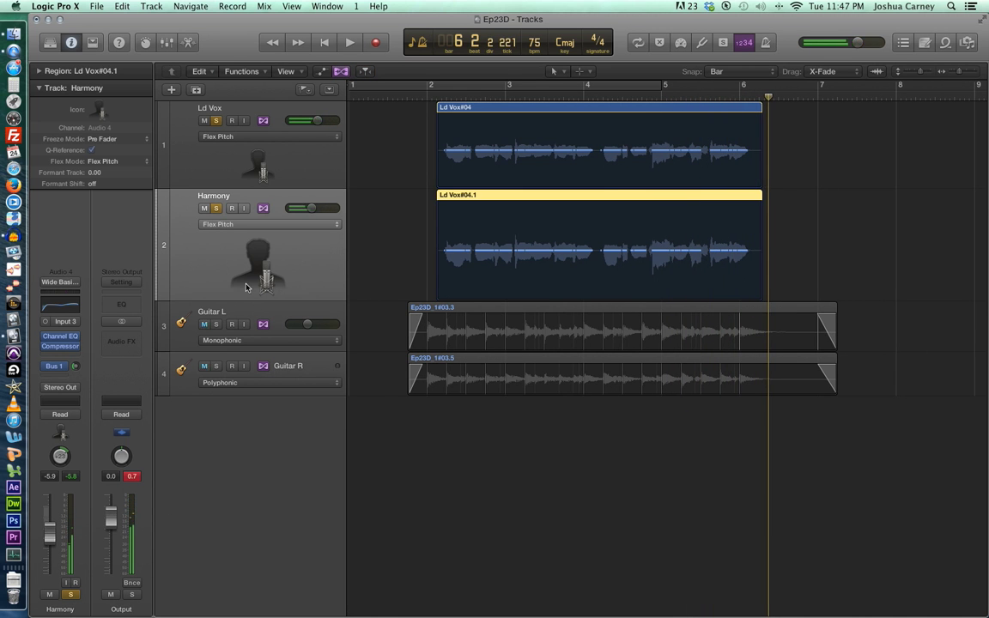
Step: Reset the output's peak level display and pan Harmony and Ld Vox farther apart
left_click(131, 479)
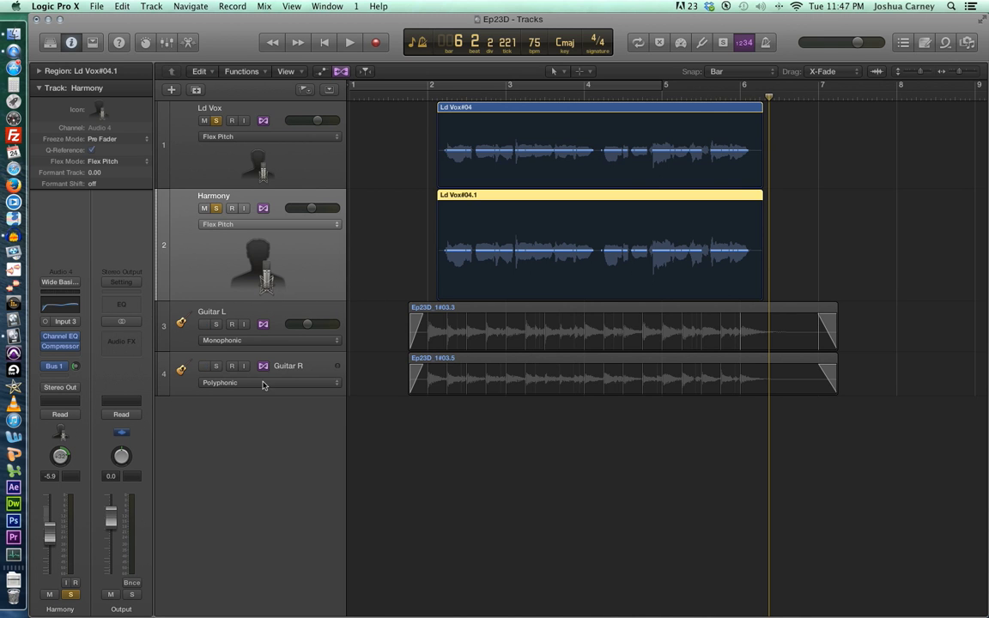
left_click(240, 154)
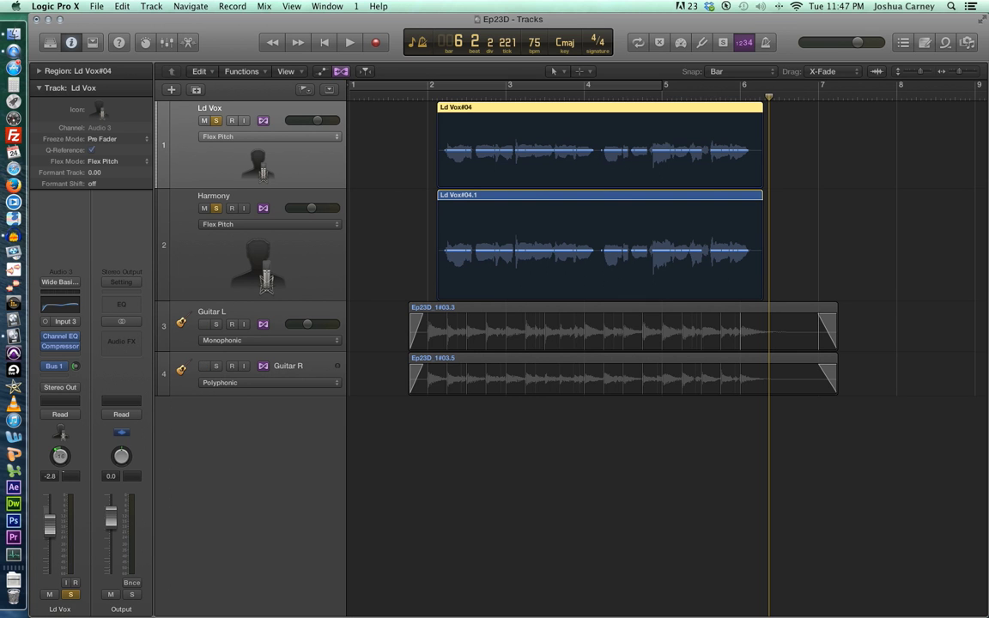
Step: Unsolo the Ld Vox and Harmony tracks and hide the Flex view in the Tracks area
left_click(215, 120)
left_click(215, 208)
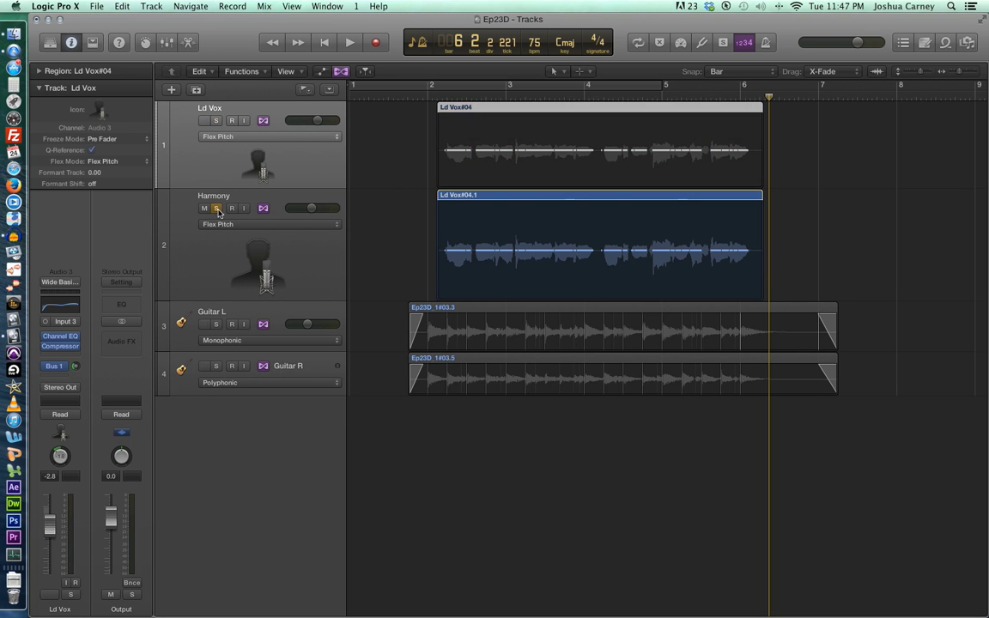
left_click(339, 71)
Step: Play the full mix of both vocals and guitars from the middle of bar 1 to bar 7
left_click(392, 94)
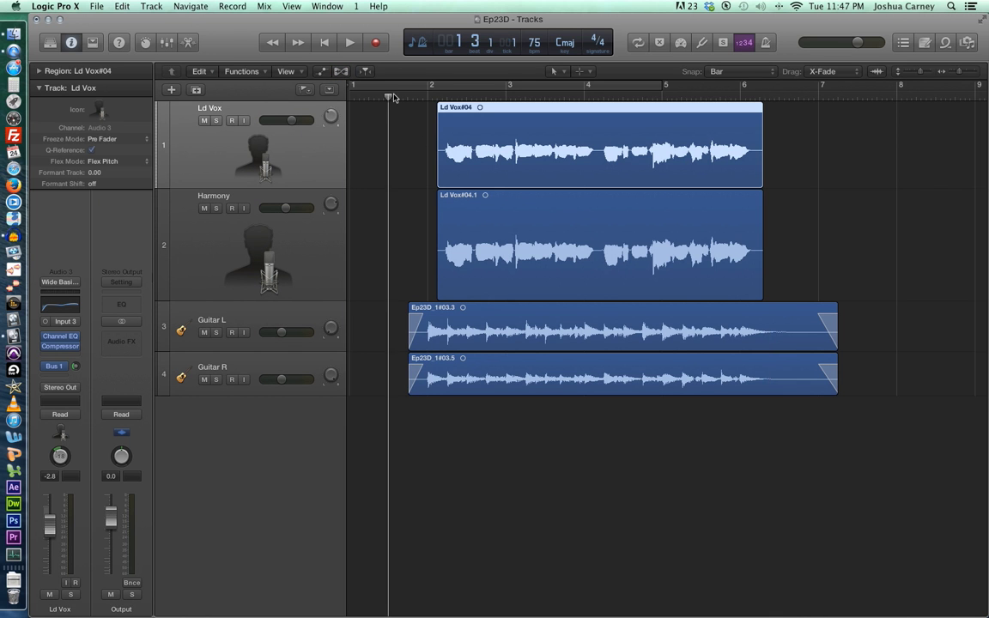
key("space")
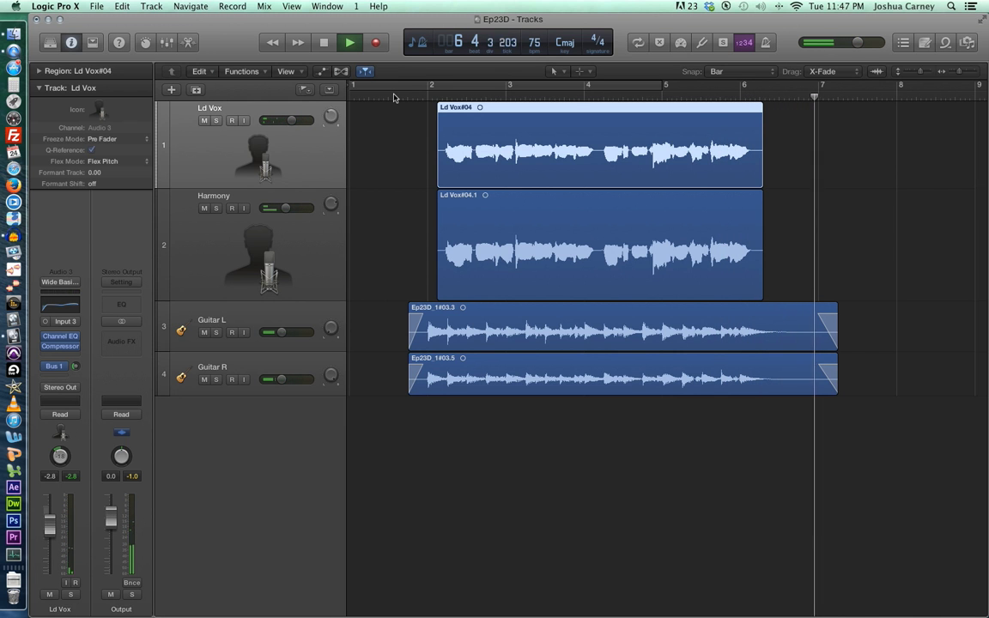
key("space")
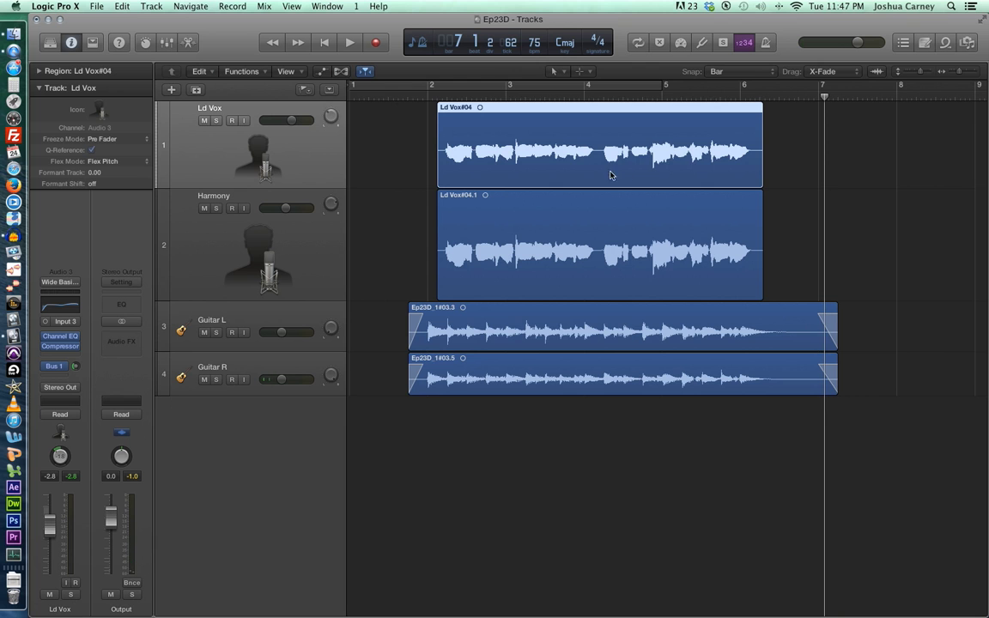